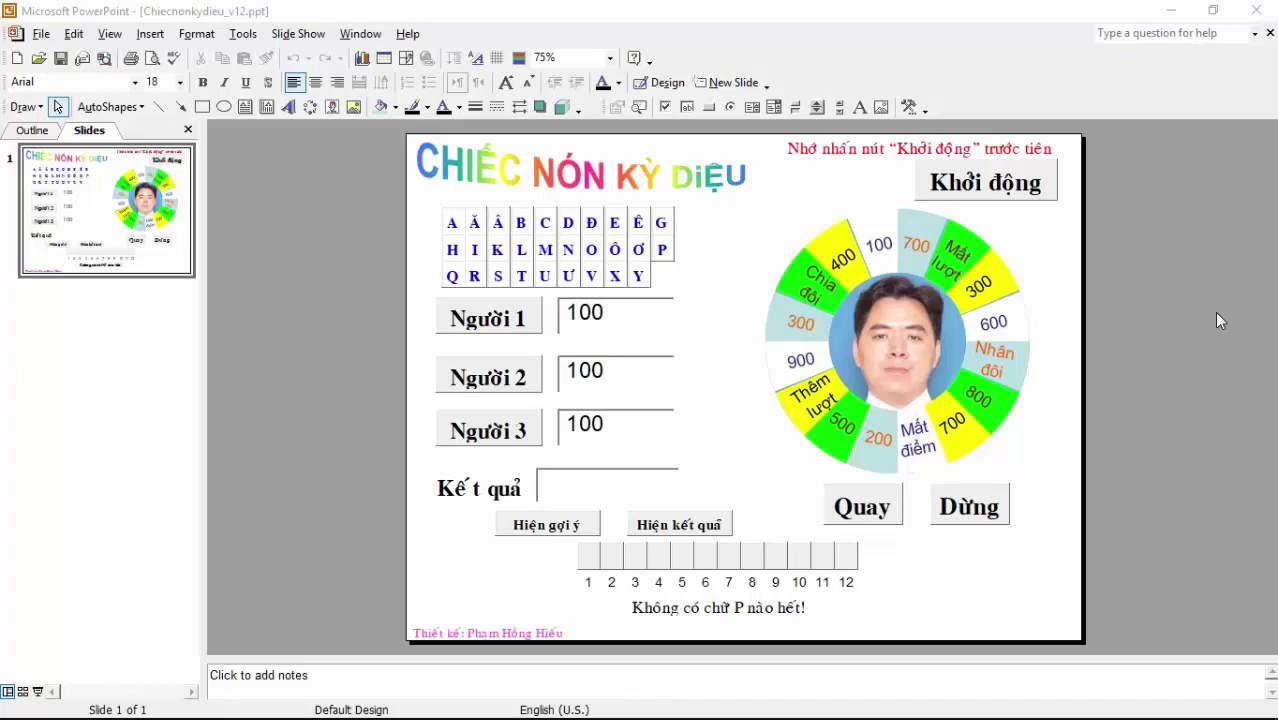
Step: Start the full-screen slide show of the Chiếc Nón Kỳ Diệu slide with F5
{"action": "left_click", "coordinate": [1056, 366]}
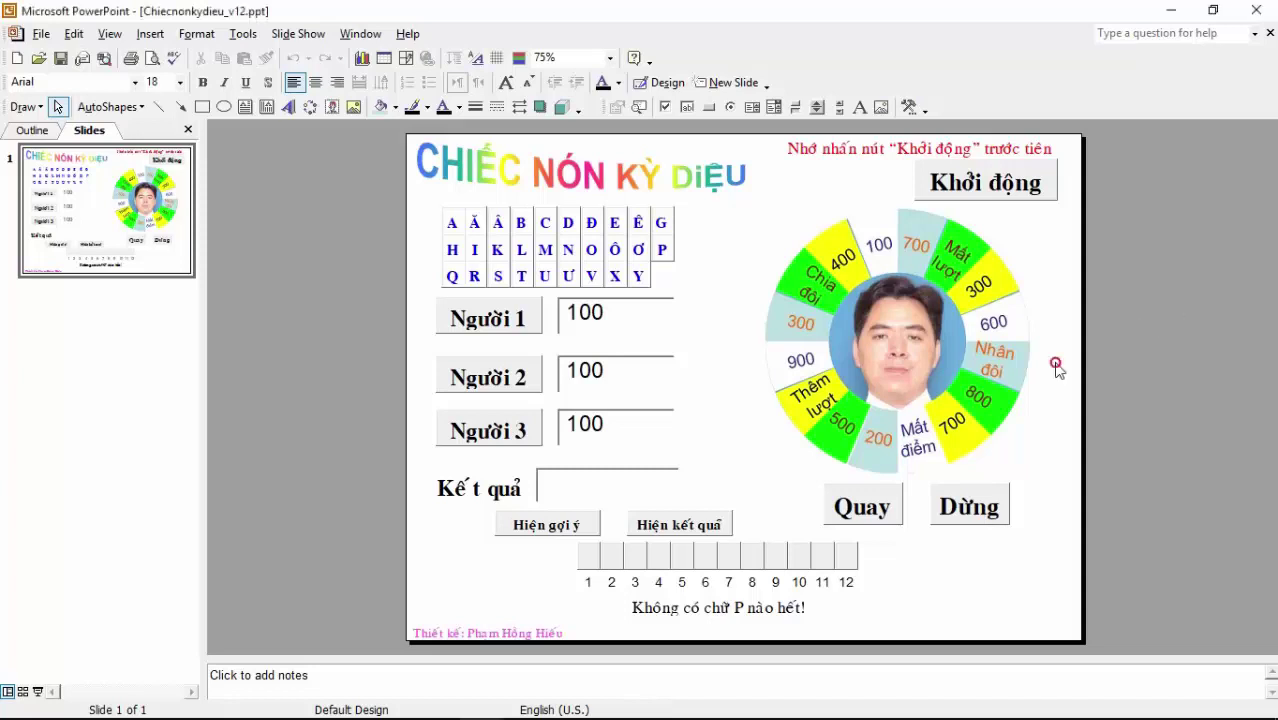
{"action": "key", "text": "F5"}
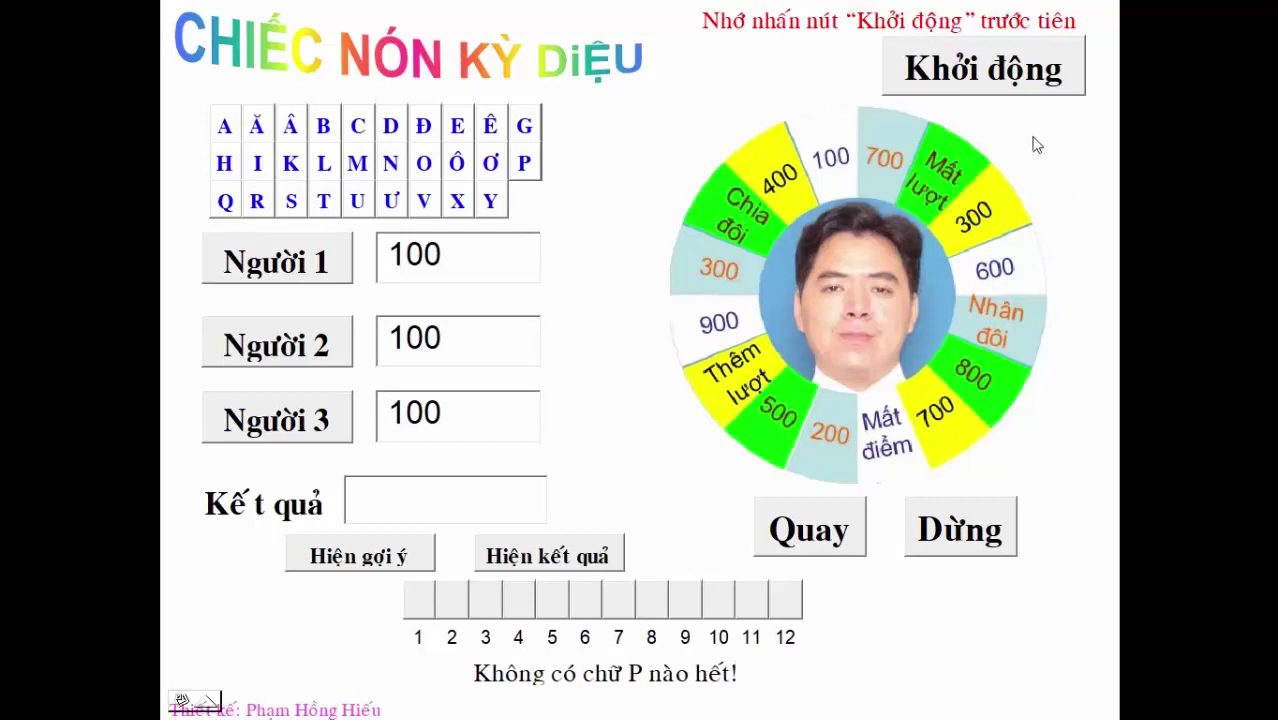
Step: Press Khởi động to reset the game, loading the 12-letter puzzle with result 100
{"action": "left_click", "coordinate": [1014, 87]}
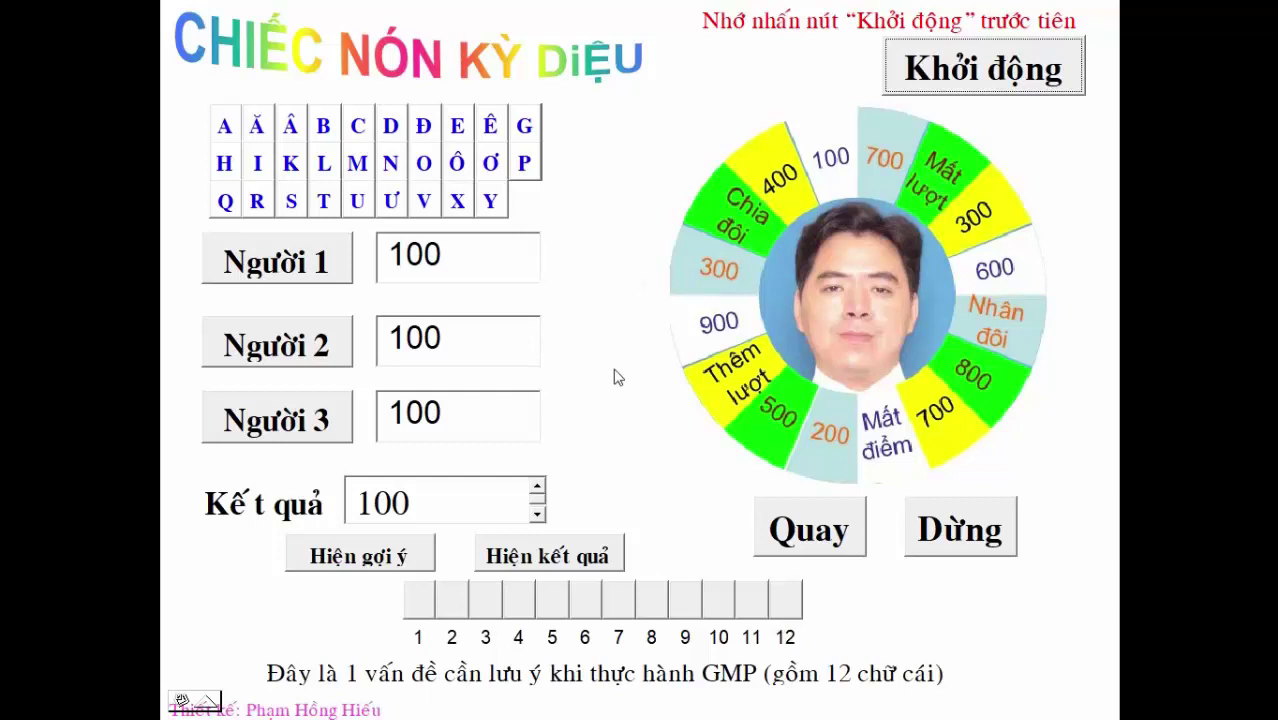
Step: Spin the wheel to 100 and guess the letters A and Â
{"action": "left_click", "coordinate": [833, 538]}
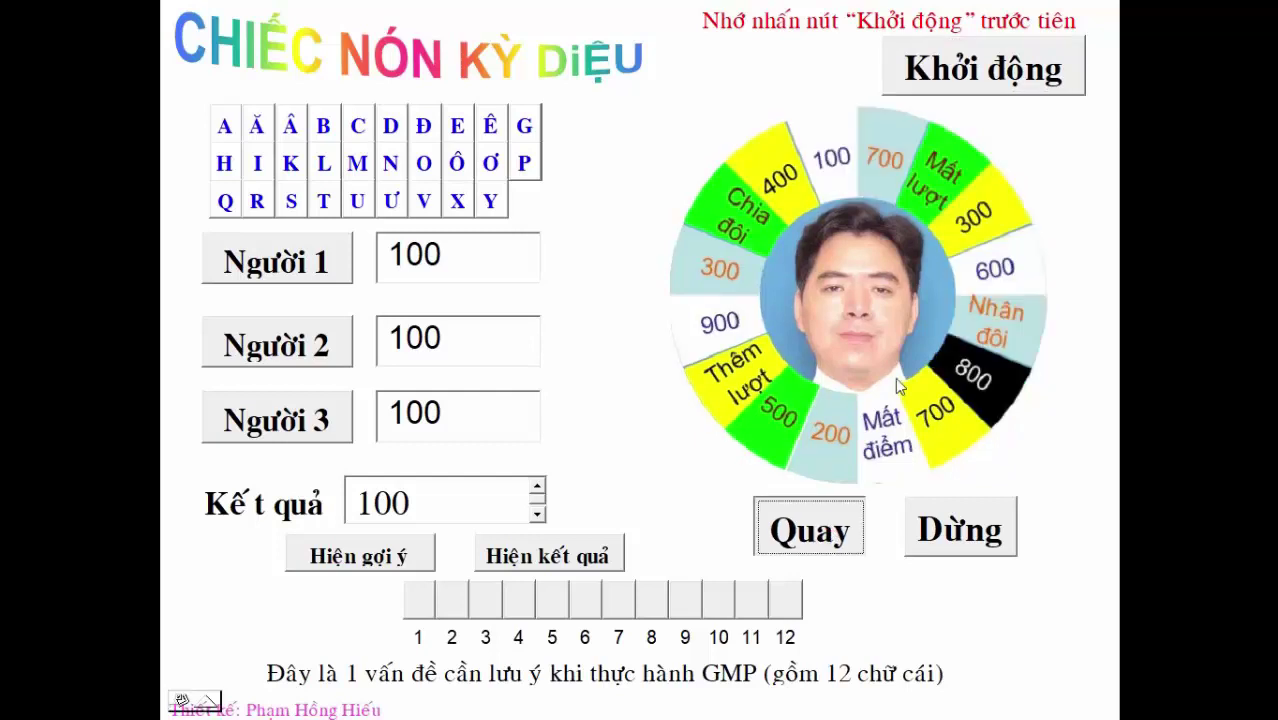
{"action": "left_click", "coordinate": [959, 534]}
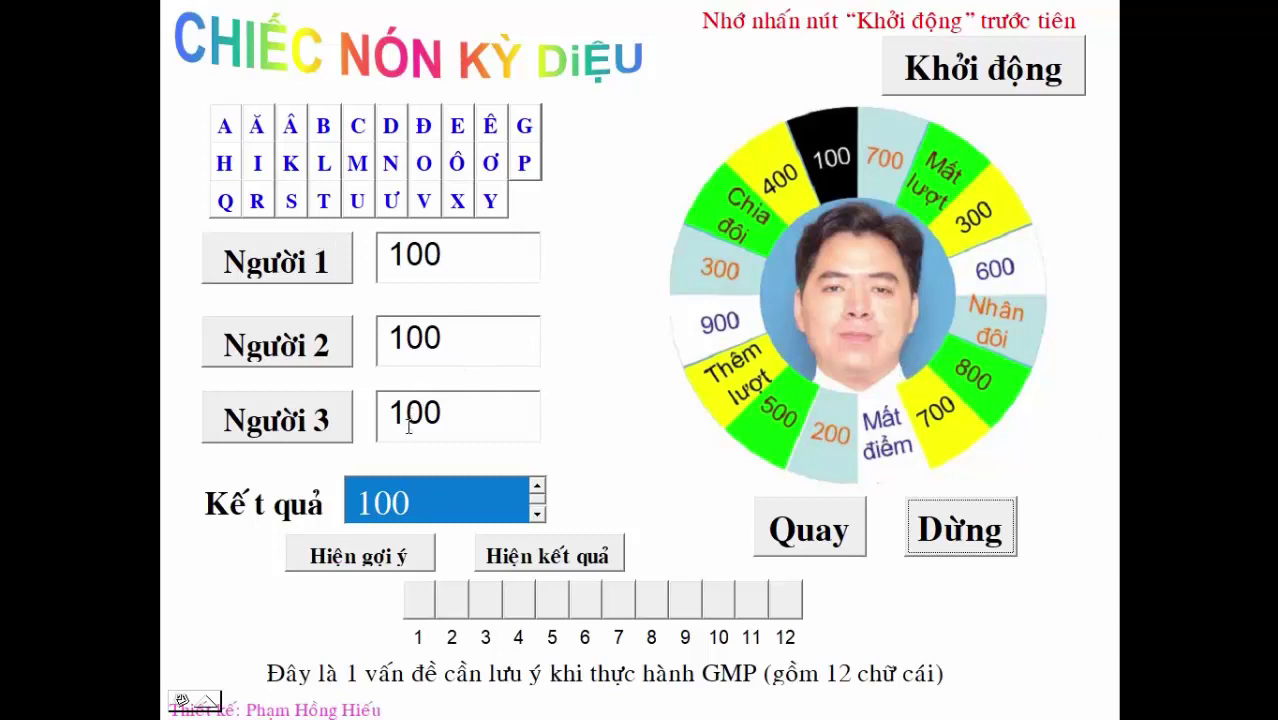
{"action": "left_click", "coordinate": [413, 258]}
{"action": "left_click", "coordinate": [226, 126]}
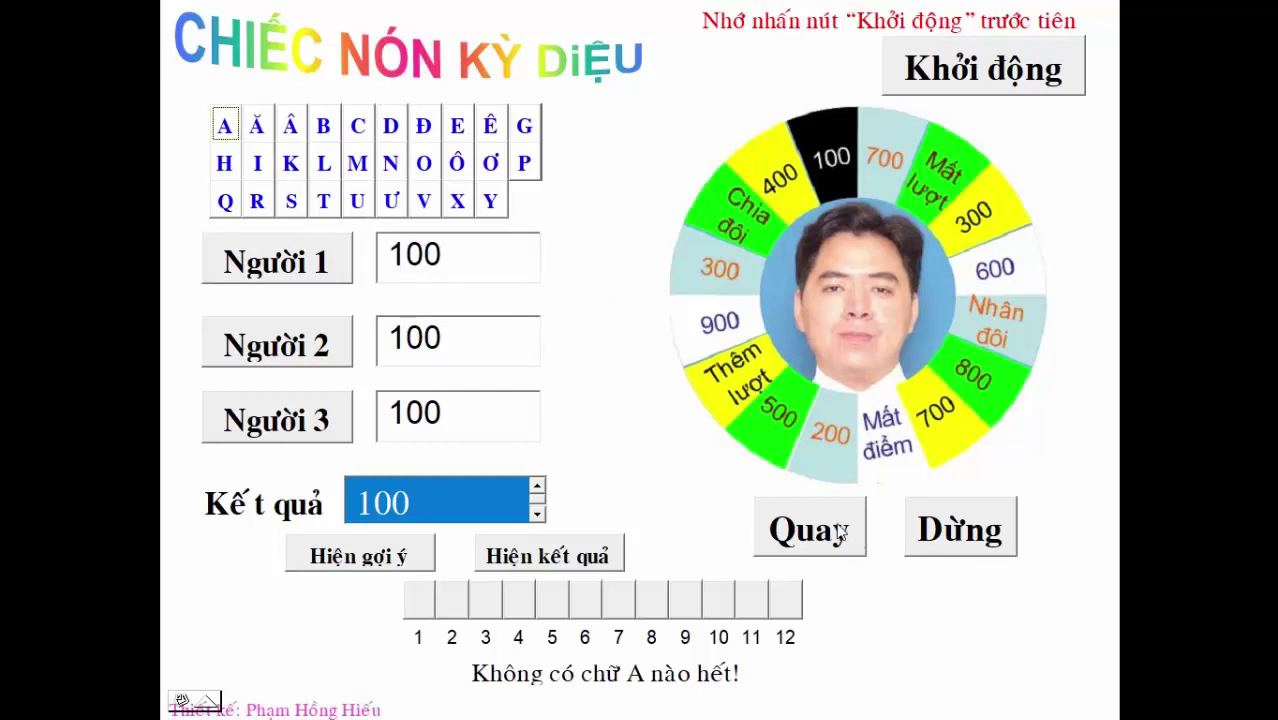
{"action": "left_click", "coordinate": [292, 126]}
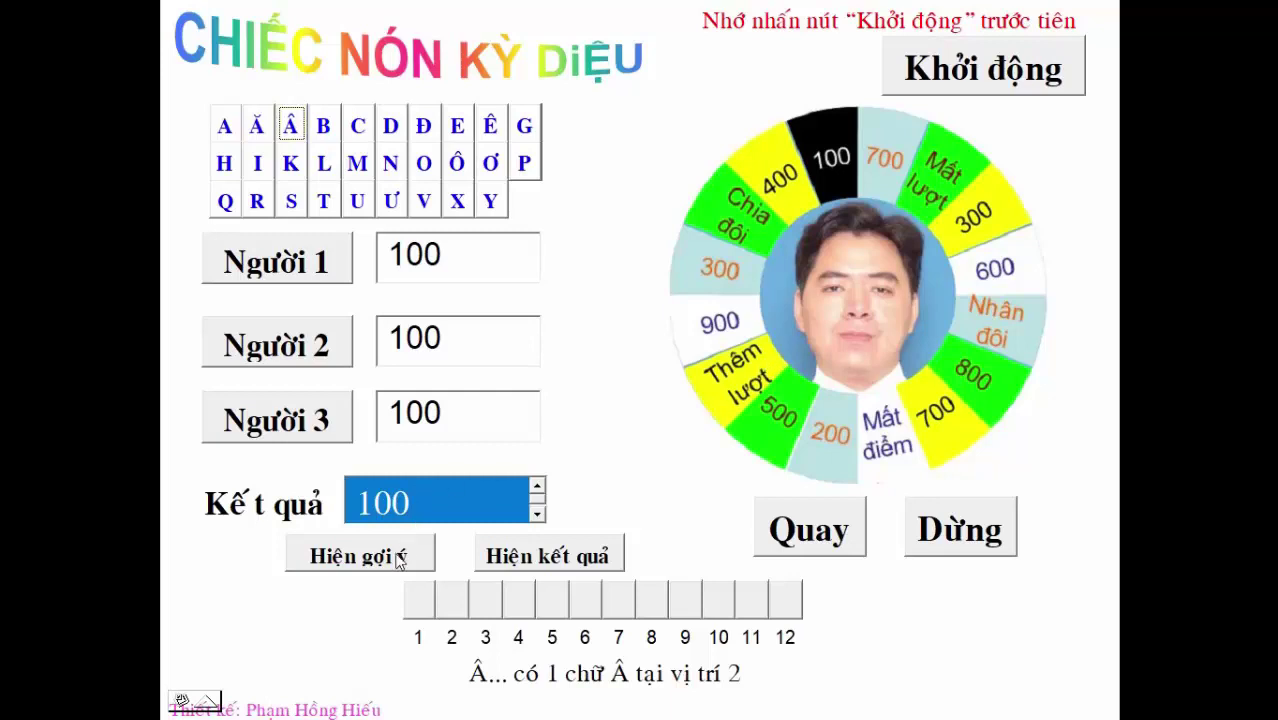
Step: Reveal Â in answer box 2, raise Người 1 to 200, and spin again
{"action": "left_click", "coordinate": [398, 561]}
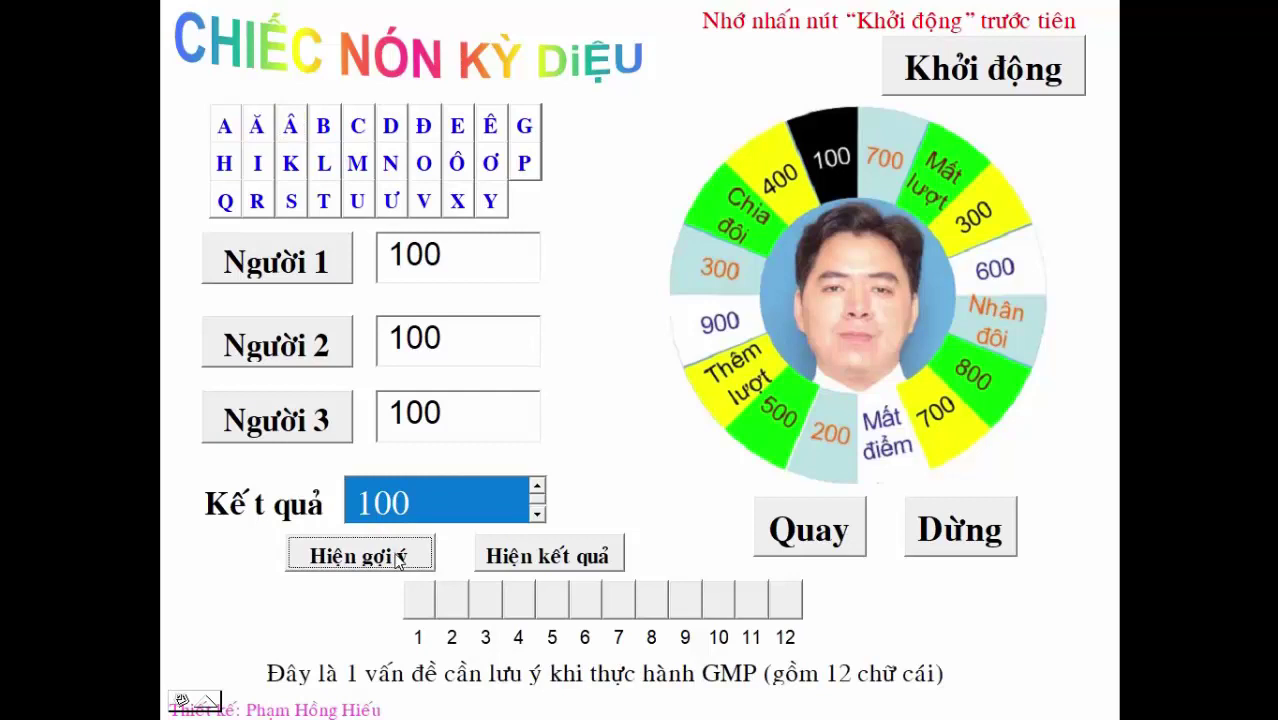
{"action": "left_click", "coordinate": [291, 130]}
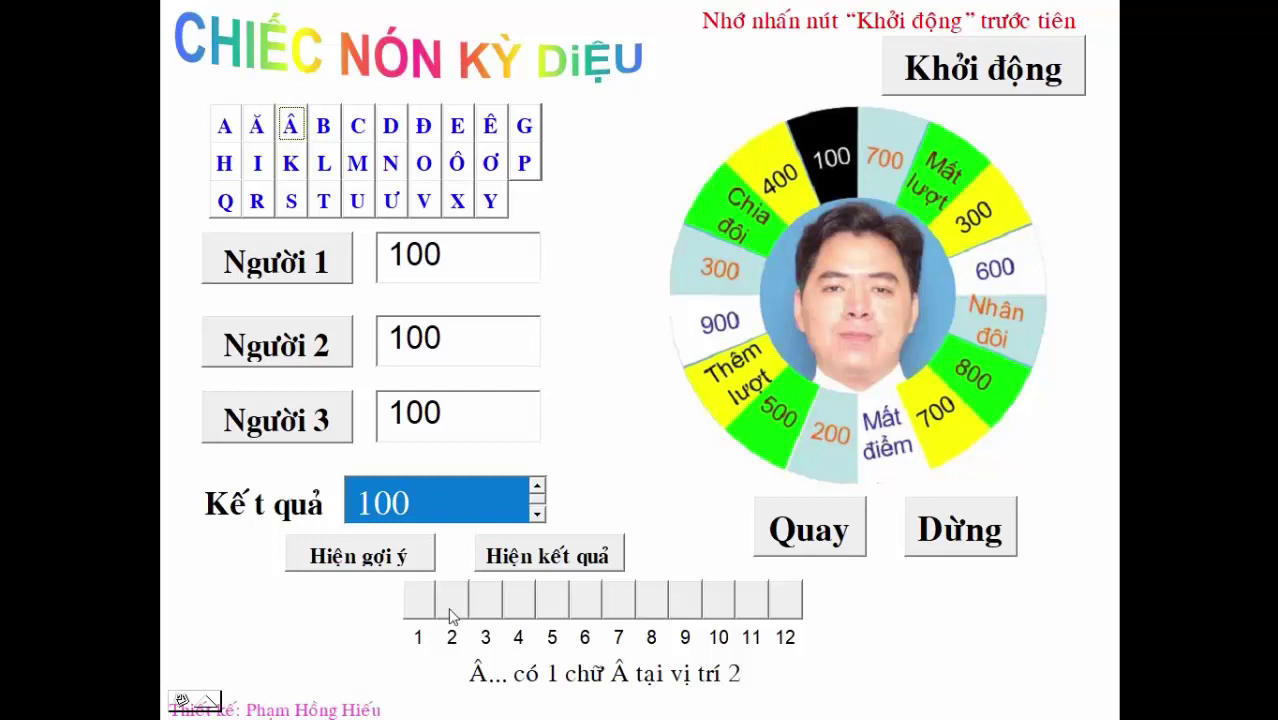
{"action": "left_click", "coordinate": [451, 603]}
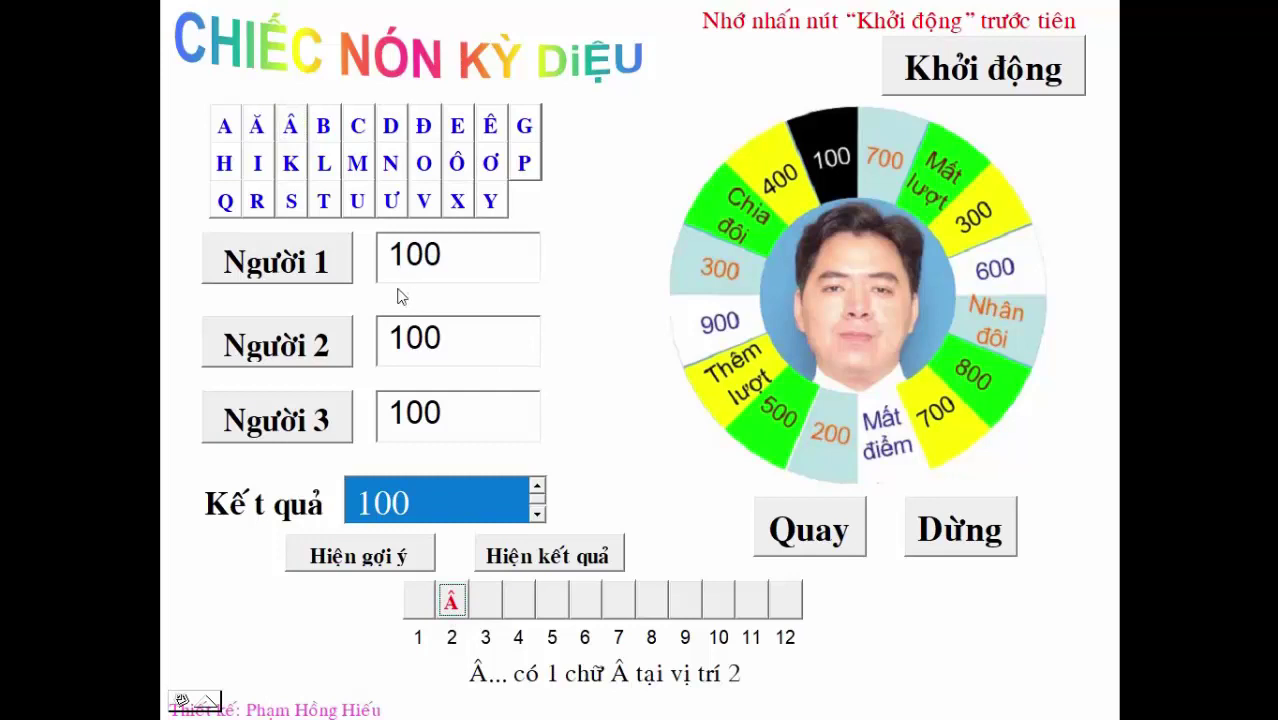
{"action": "left_click", "coordinate": [324, 268]}
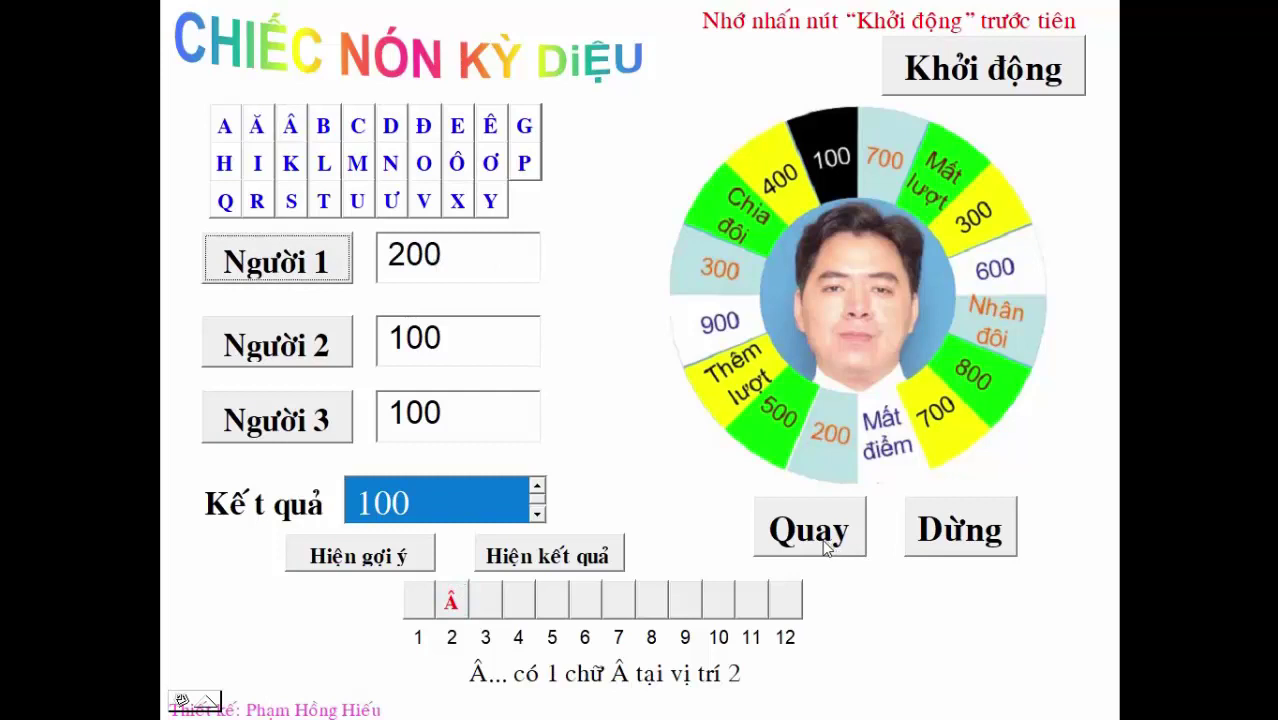
{"action": "left_click", "coordinate": [826, 545]}
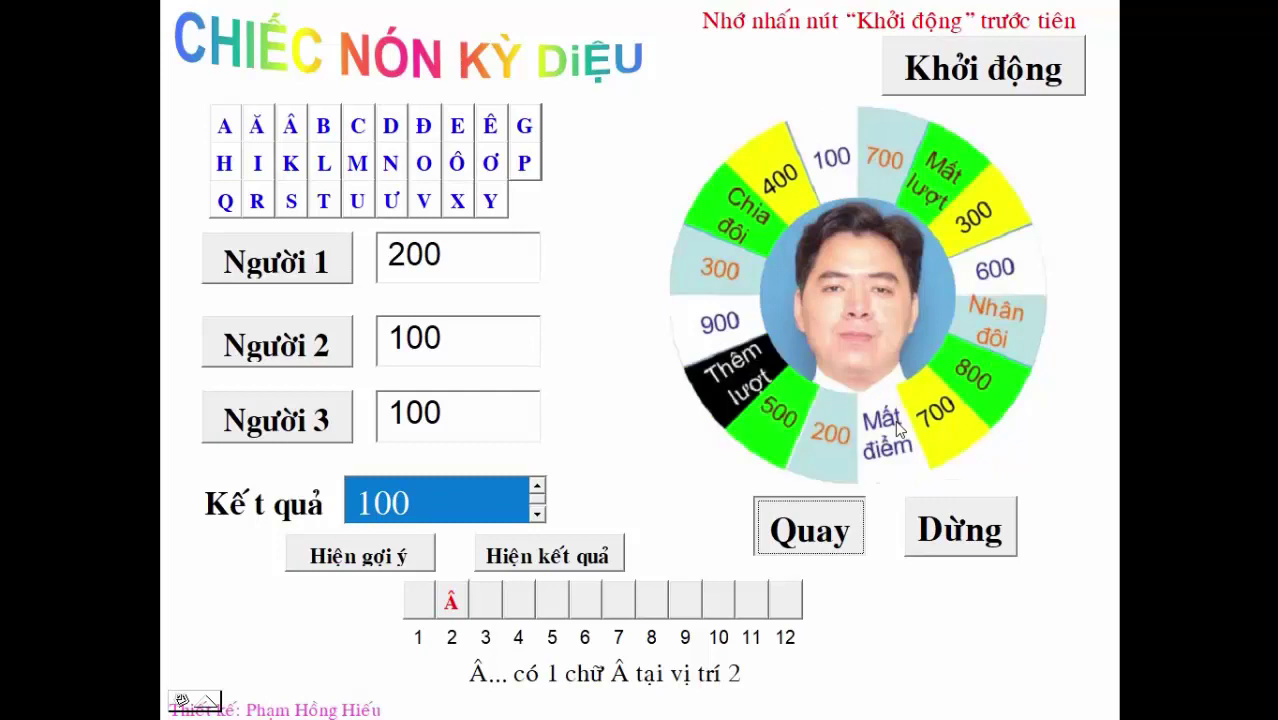
Step: Stop the wheel, guess B and C, reveal C in box 9, raising Người 2 to 500
{"action": "left_click", "coordinate": [960, 527]}
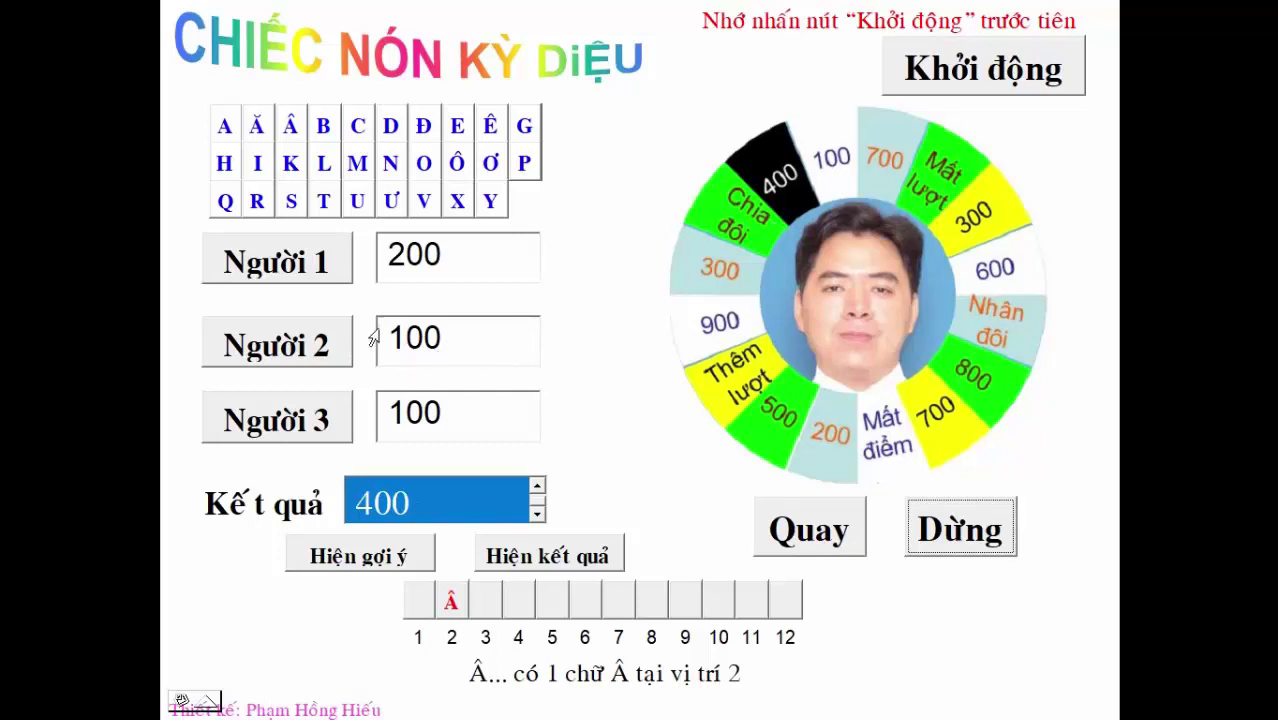
{"action": "left_click", "coordinate": [324, 128]}
{"action": "left_click", "coordinate": [357, 128]}
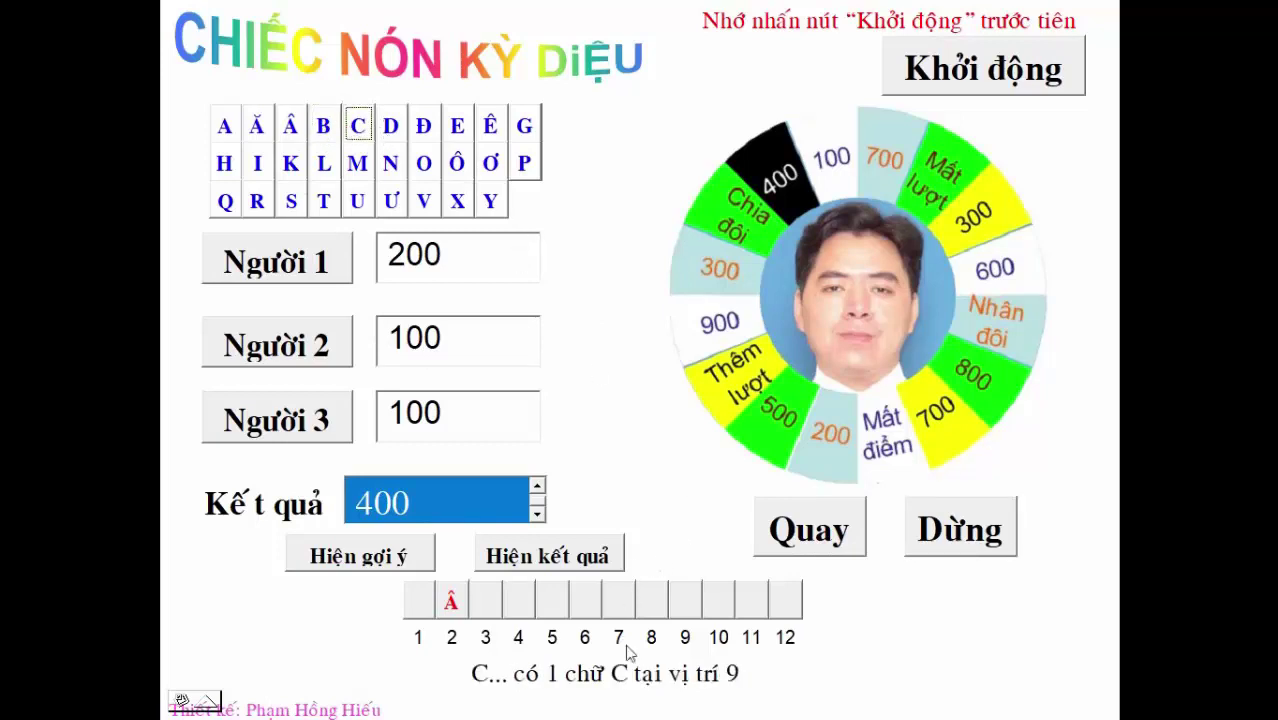
{"action": "left_click", "coordinate": [689, 609]}
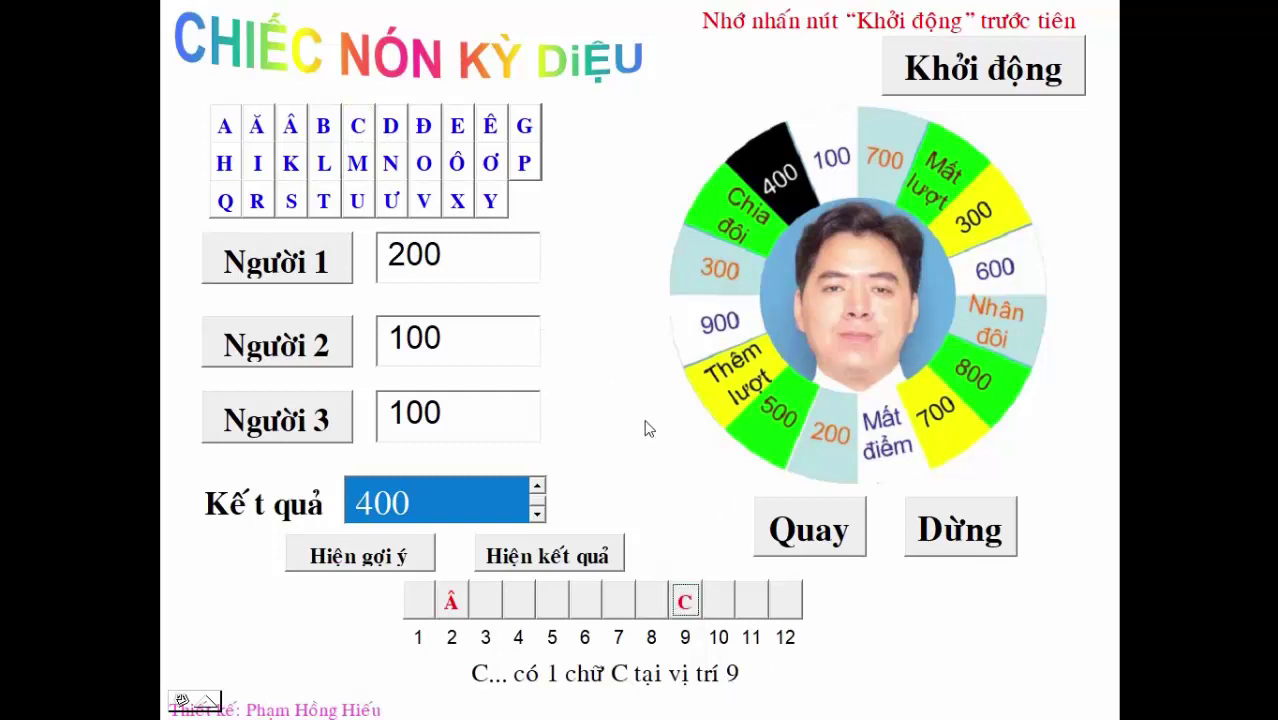
{"action": "left_click", "coordinate": [315, 353]}
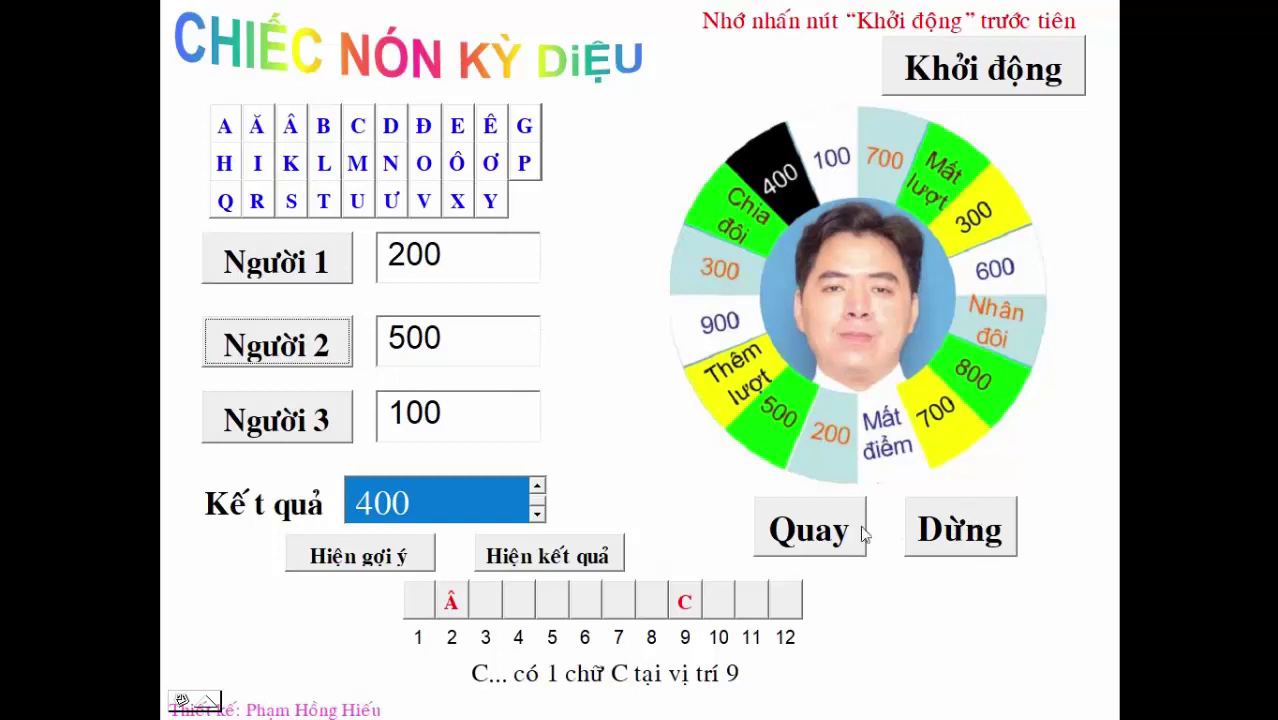
Step: Spin again, guess Đ and E, reveal E in box 11, raising Người 3 to 300
{"action": "left_click", "coordinate": [836, 530]}
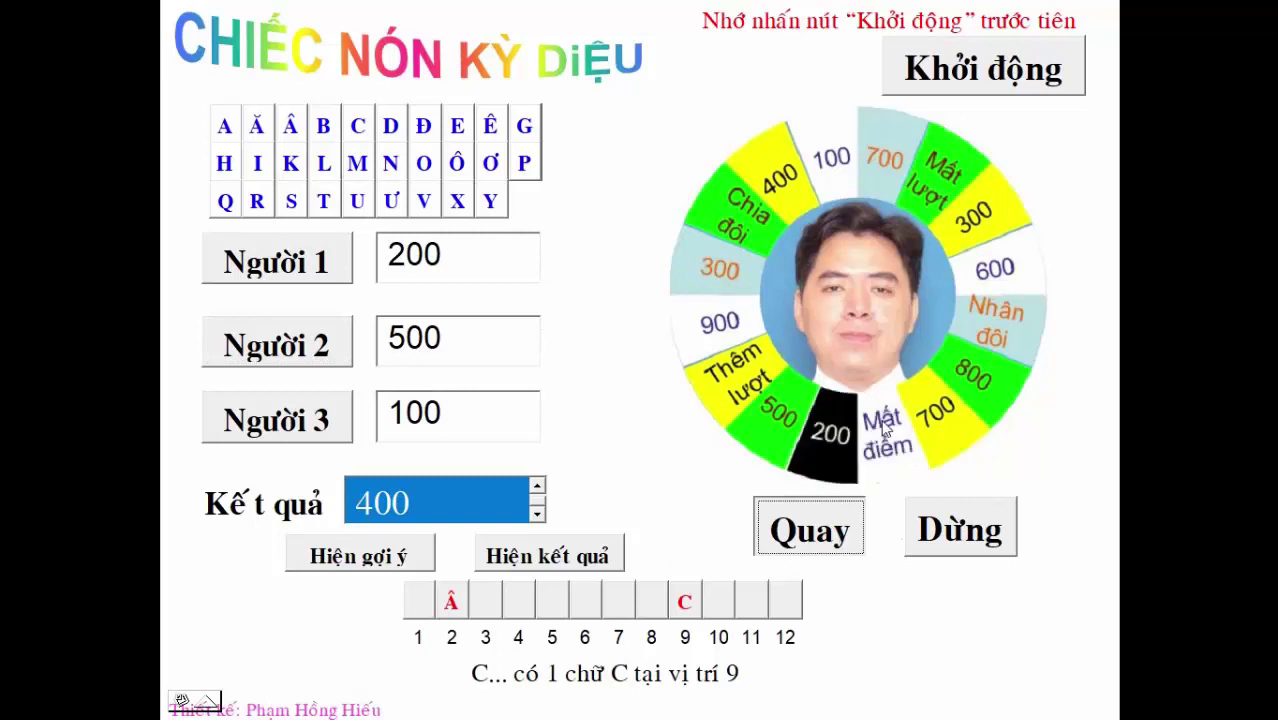
{"action": "left_click", "coordinate": [952, 520]}
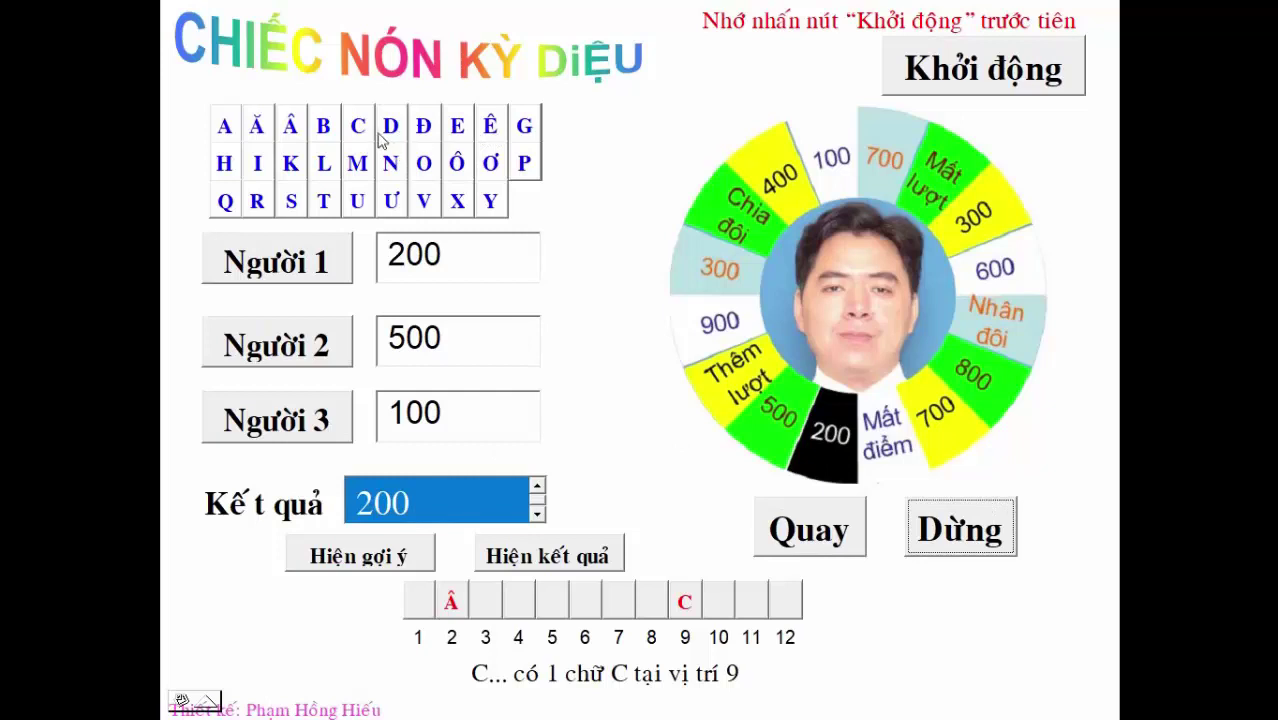
{"action": "left_click", "coordinate": [424, 126]}
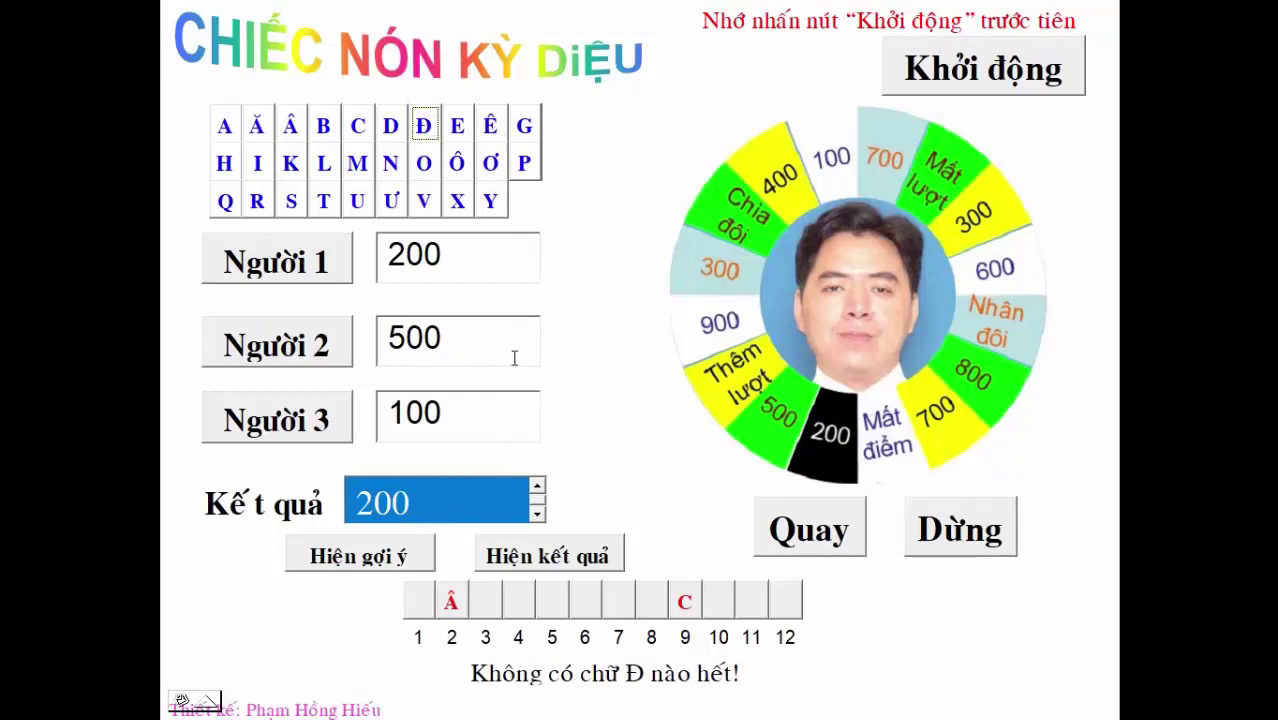
{"action": "left_click", "coordinate": [456, 128]}
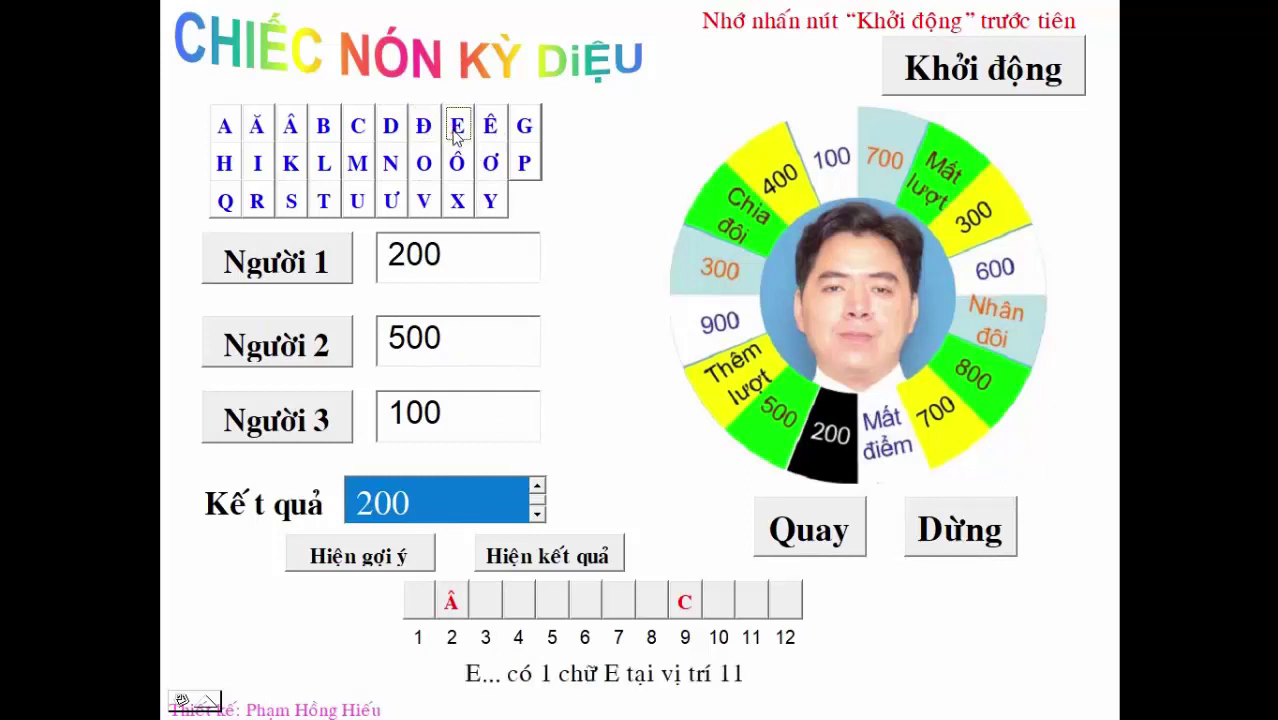
{"action": "left_click", "coordinate": [760, 590]}
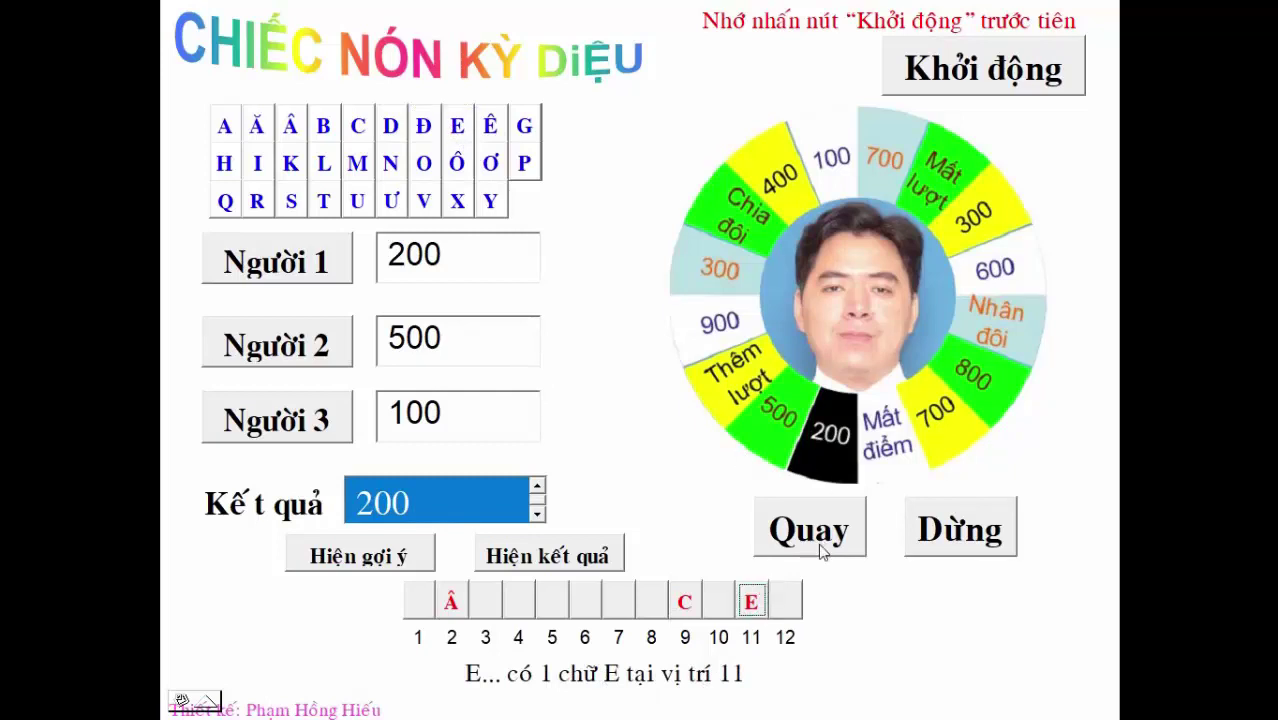
{"action": "left_click", "coordinate": [303, 430]}
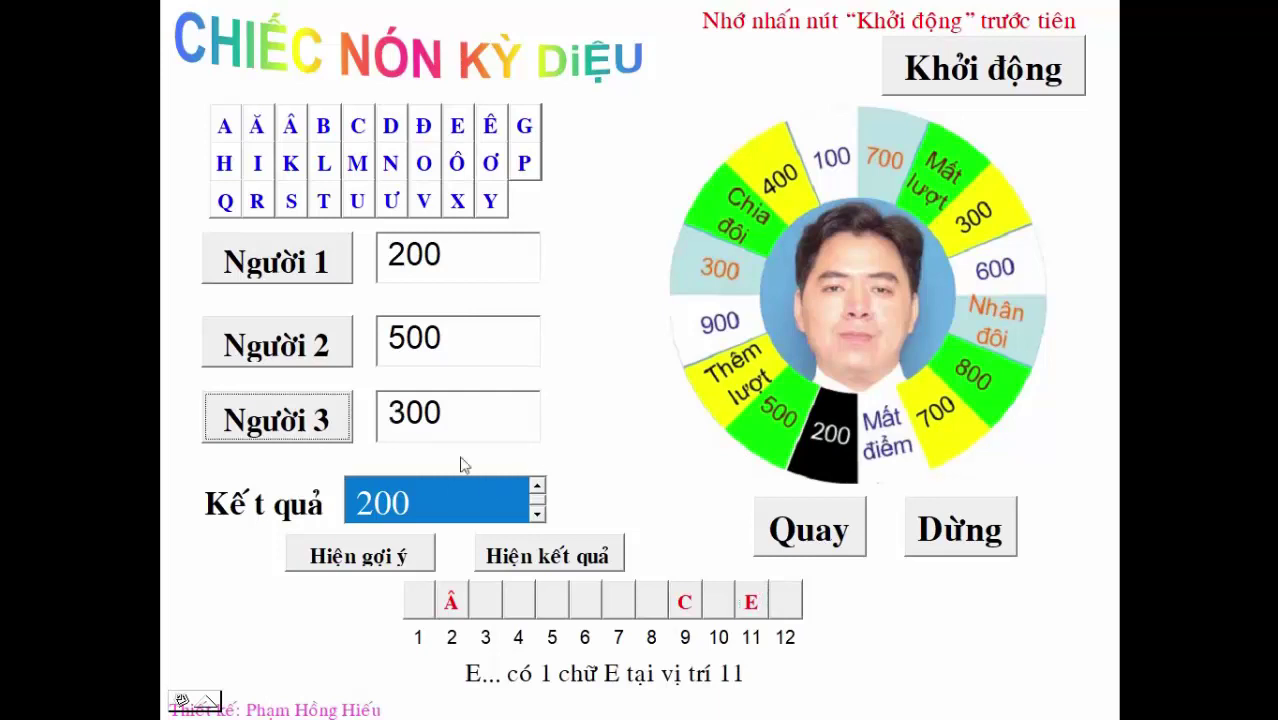
Step: Spin, guess G and H, reveal H in boxes 5 and 10, and raise Người 1 to 1000
{"action": "left_click", "coordinate": [812, 540]}
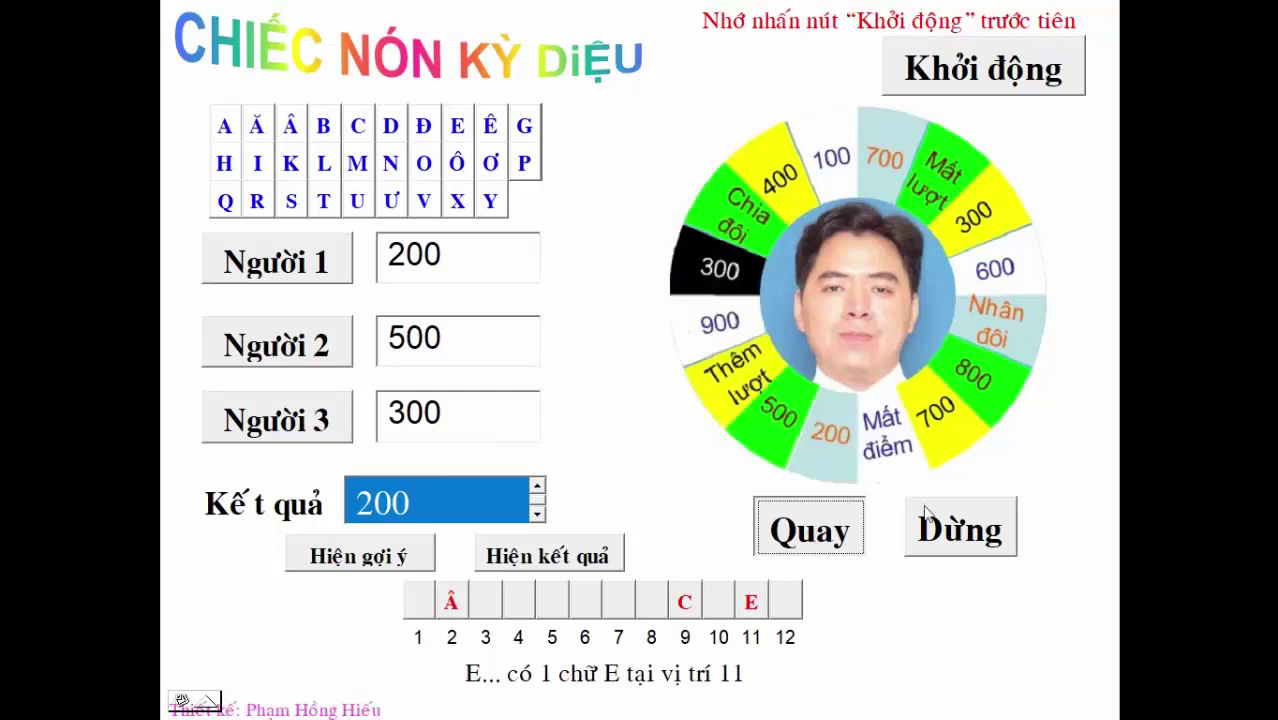
{"action": "left_click", "coordinate": [960, 543]}
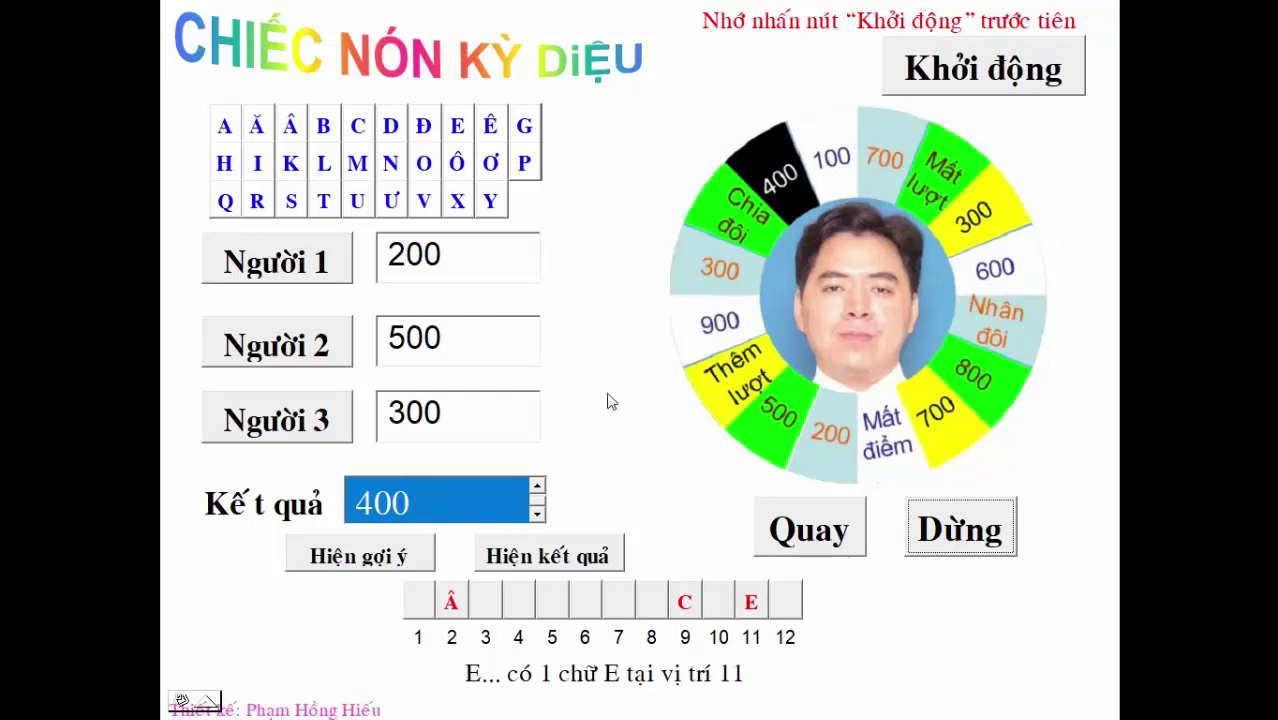
{"action": "left_click", "coordinate": [524, 128]}
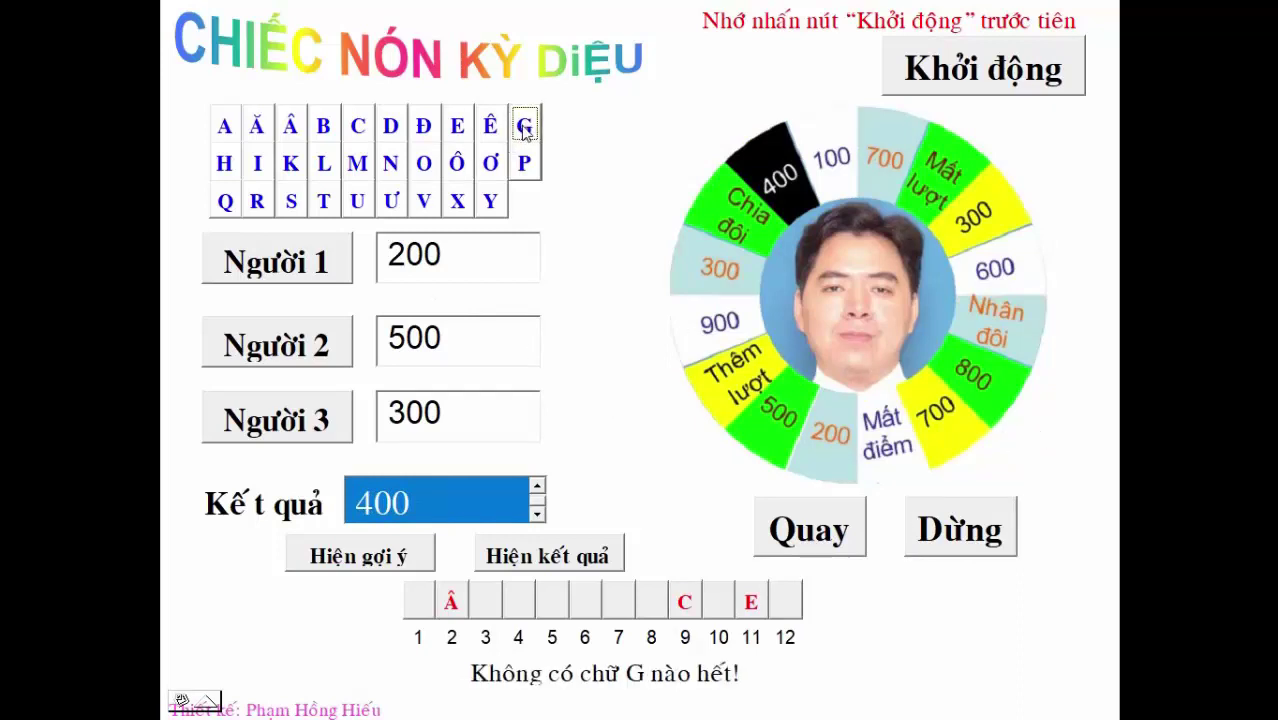
{"action": "left_click", "coordinate": [225, 165]}
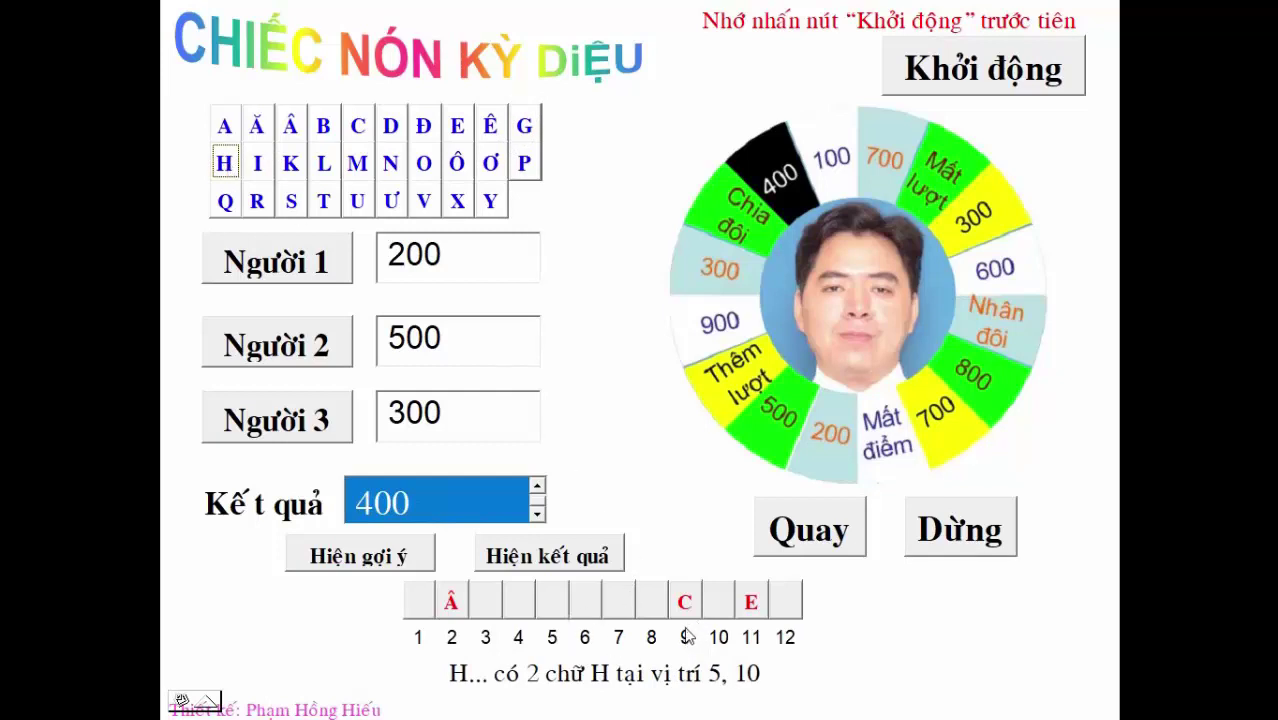
{"action": "left_click", "coordinate": [551, 603]}
{"action": "left_click", "coordinate": [716, 604]}
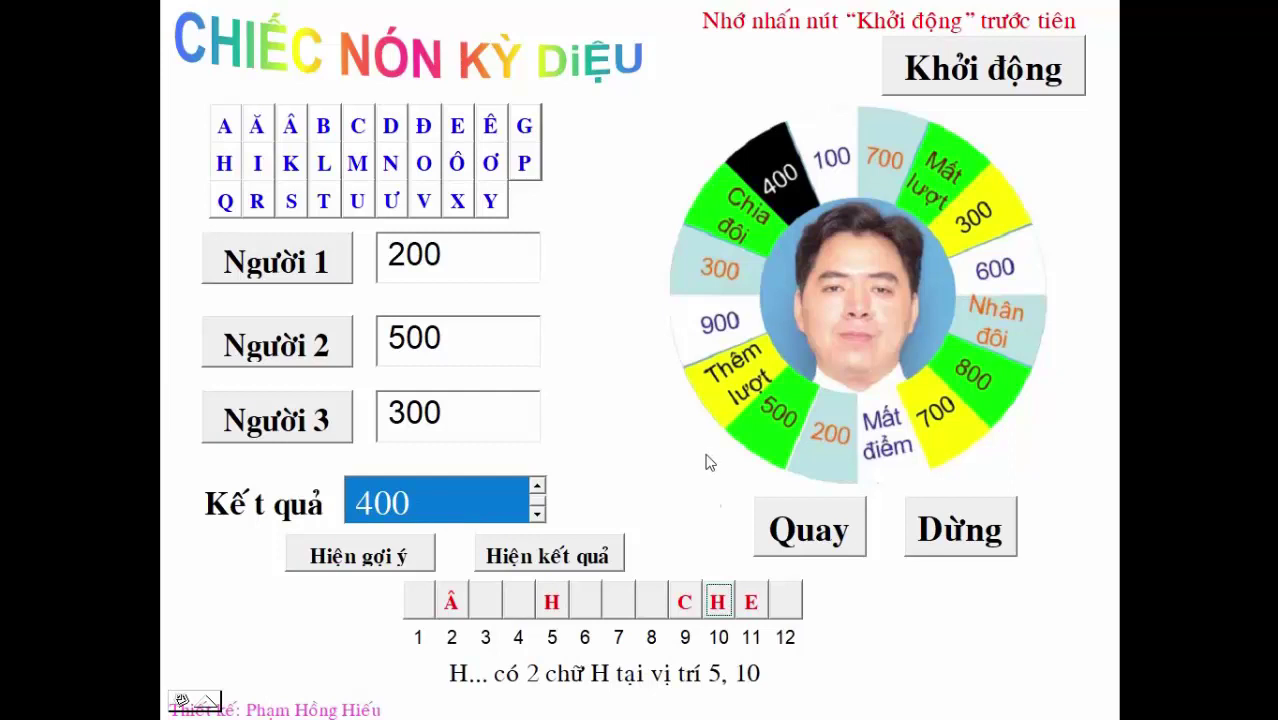
{"action": "left_click", "coordinate": [280, 267]}
{"action": "left_click", "coordinate": [280, 267]}
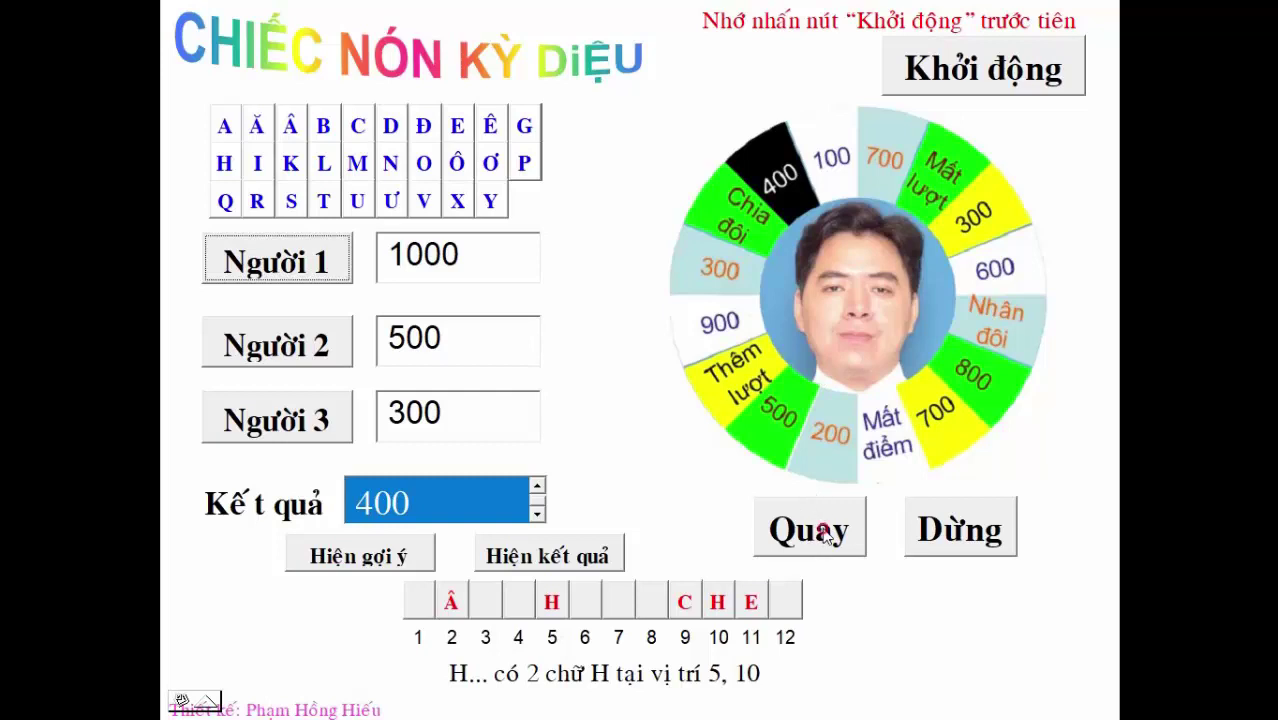
{"action": "left_click", "coordinate": [825, 536]}
Step: Guess K with no match, then guess O, reveal it in box 12, and raise Người 3 to 1100
{"action": "left_click", "coordinate": [966, 543]}
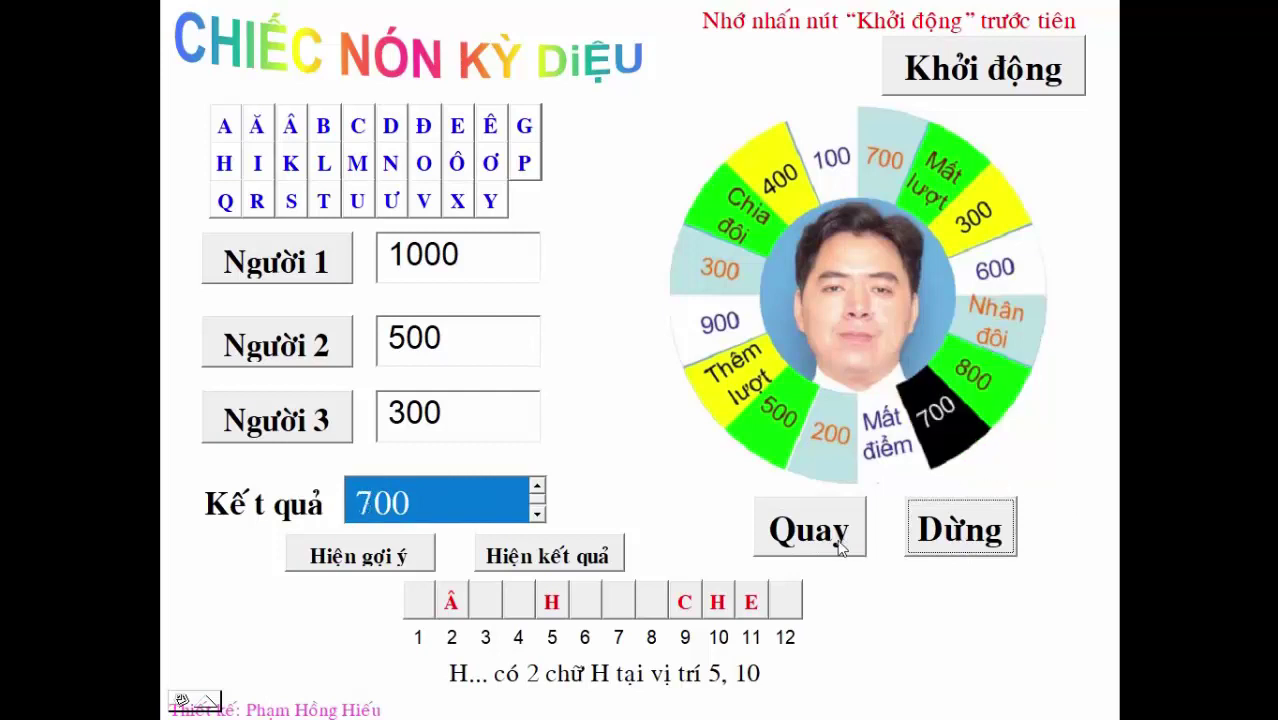
{"action": "left_click", "coordinate": [293, 166]}
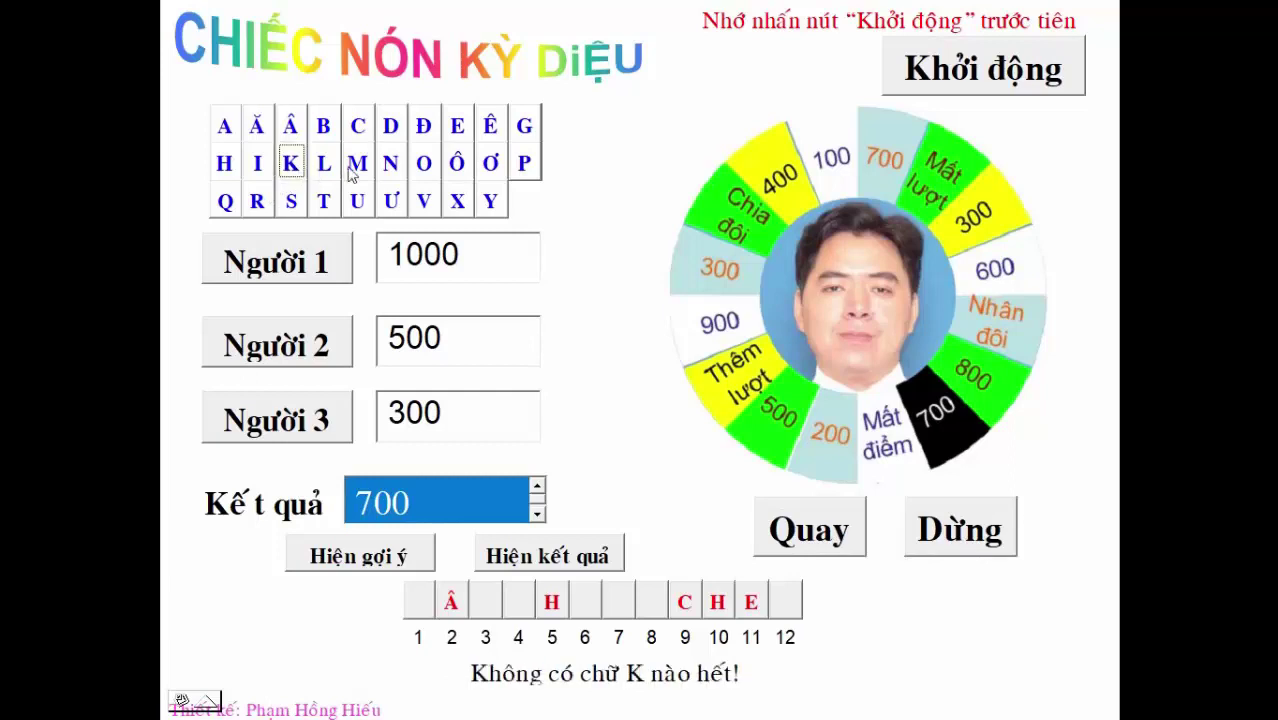
{"action": "left_click", "coordinate": [852, 525]}
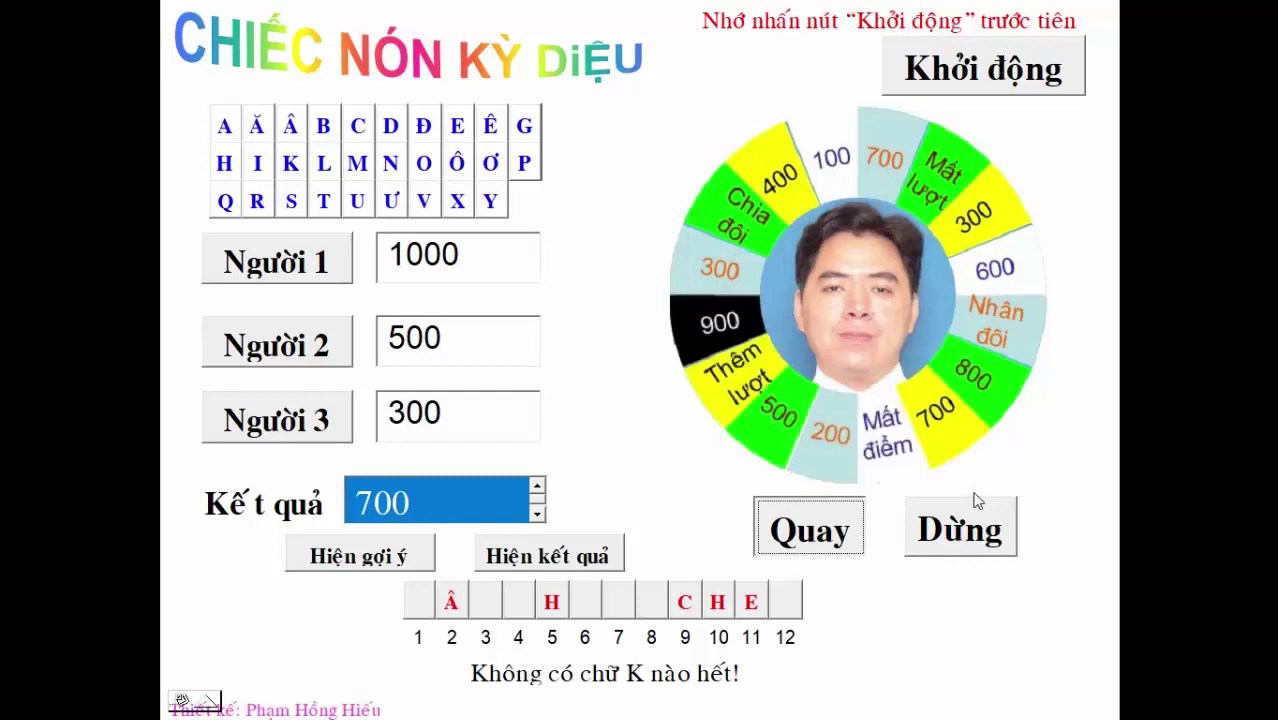
{"action": "left_click", "coordinate": [970, 545]}
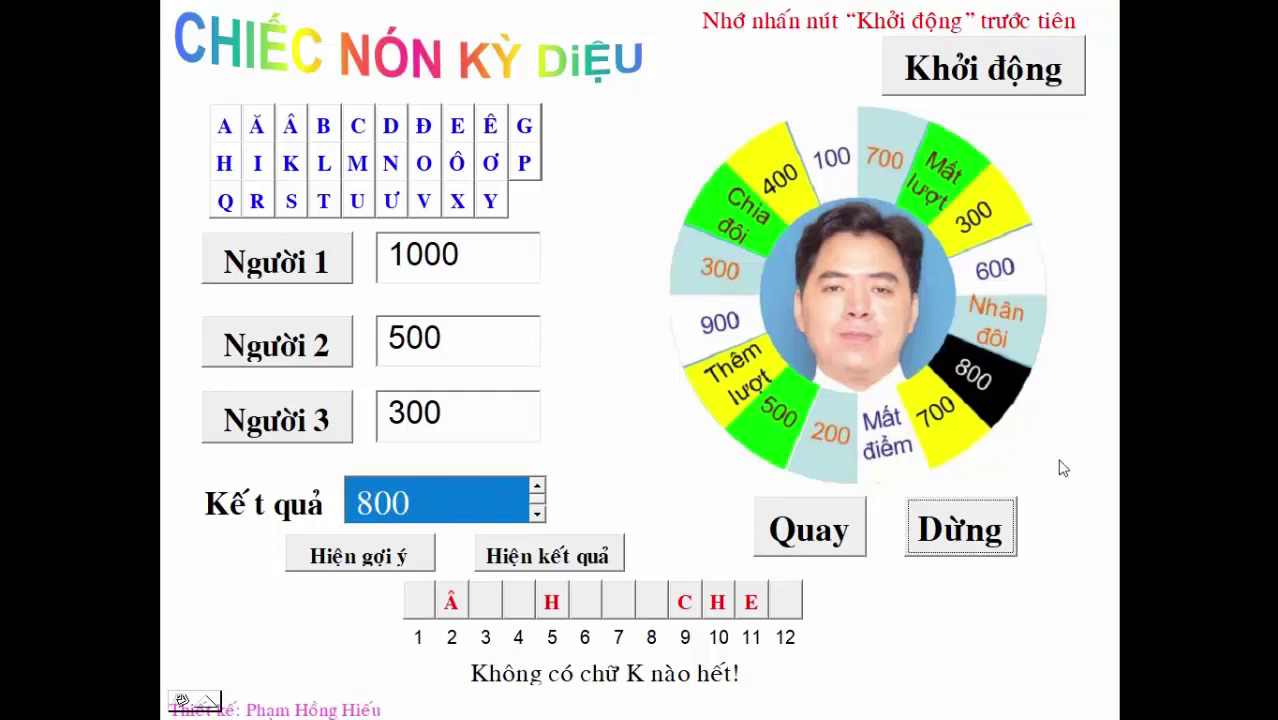
{"action": "left_click", "coordinate": [428, 166]}
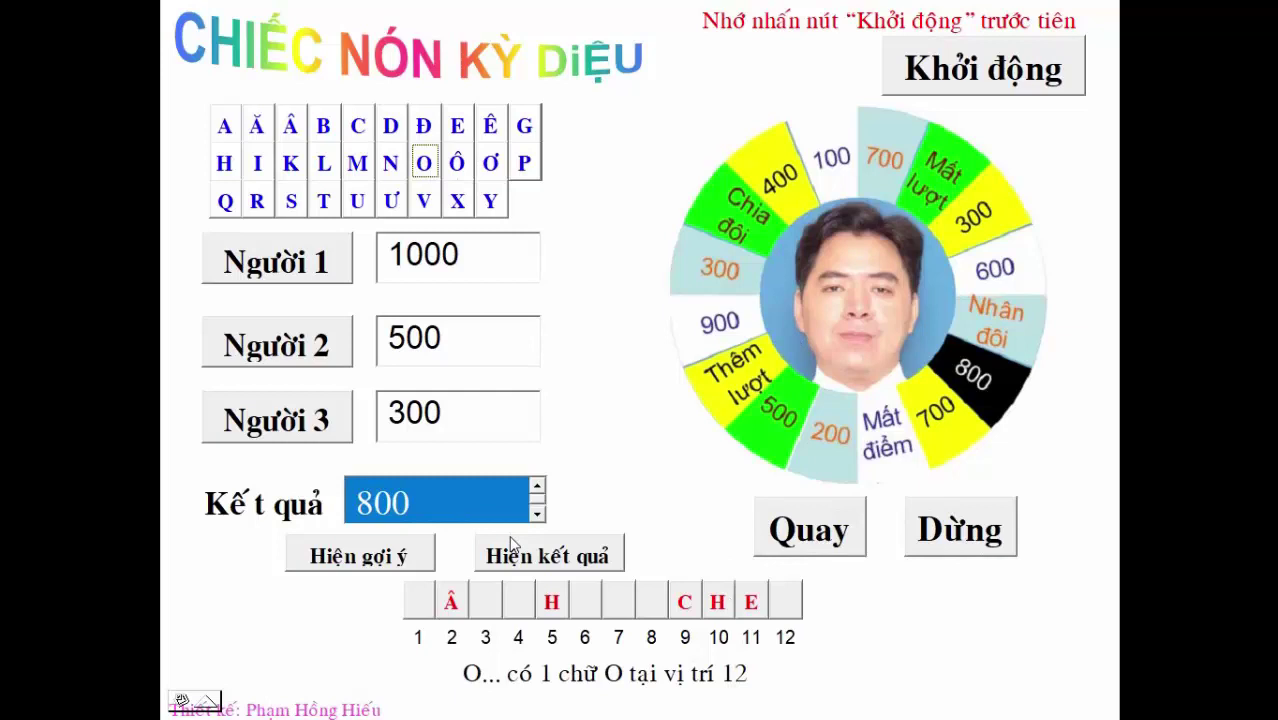
{"action": "left_click", "coordinate": [795, 605]}
{"action": "left_click", "coordinate": [300, 420]}
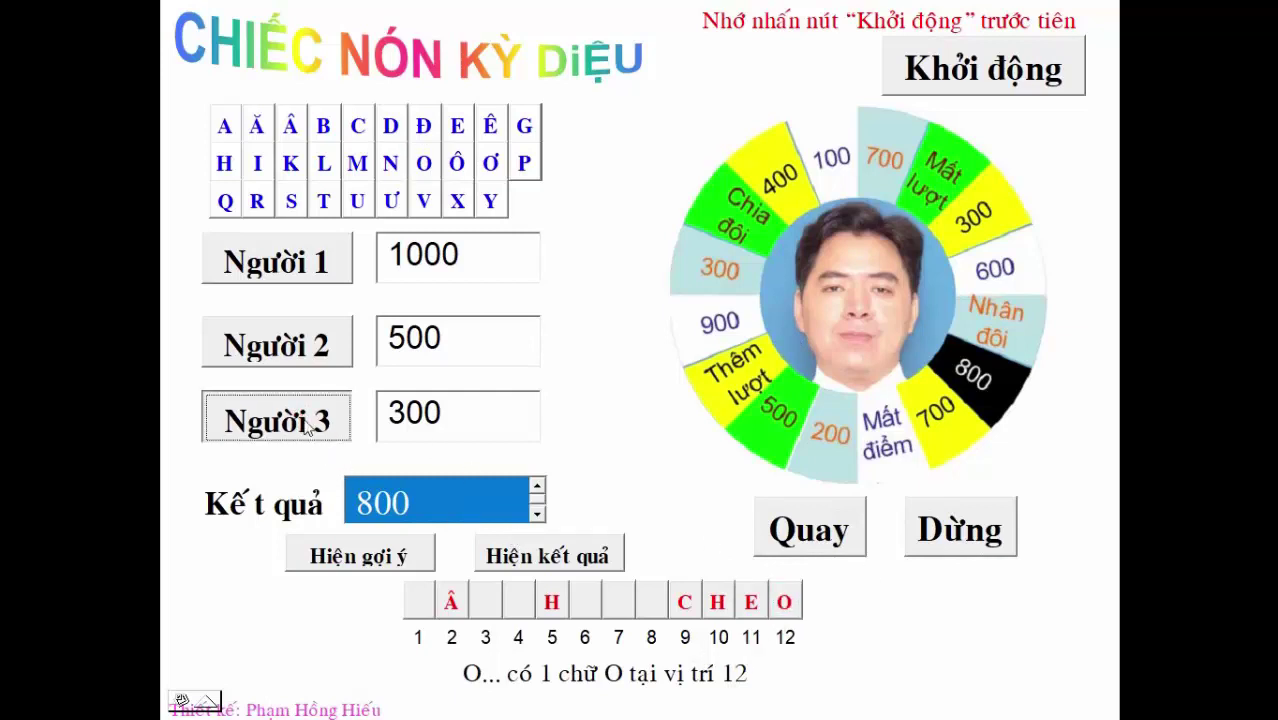
Step: Spin to Nhân đôi, cycle through the player score controls, and spin once more
{"action": "left_click", "coordinate": [836, 536]}
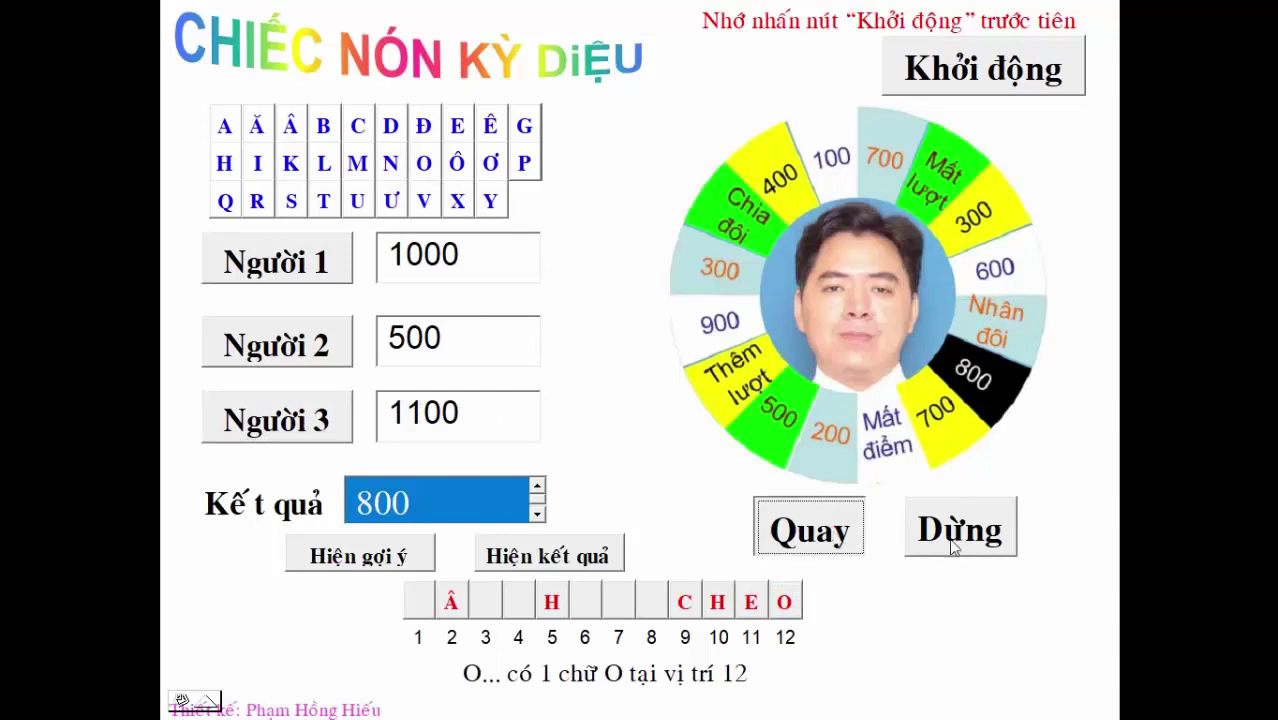
{"action": "left_click", "coordinate": [960, 543]}
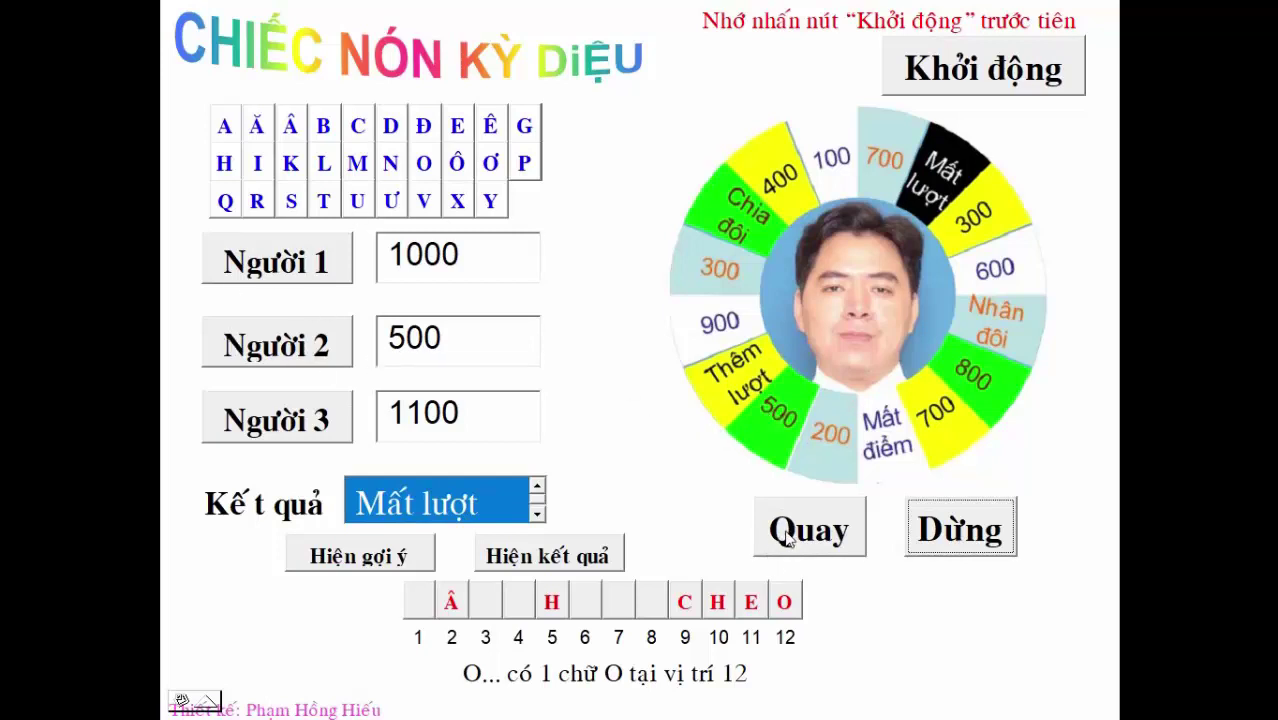
{"action": "left_click", "coordinate": [283, 278]}
{"action": "left_click", "coordinate": [292, 330]}
{"action": "left_click", "coordinate": [300, 418]}
{"action": "left_click", "coordinate": [311, 284]}
{"action": "left_click", "coordinate": [313, 357]}
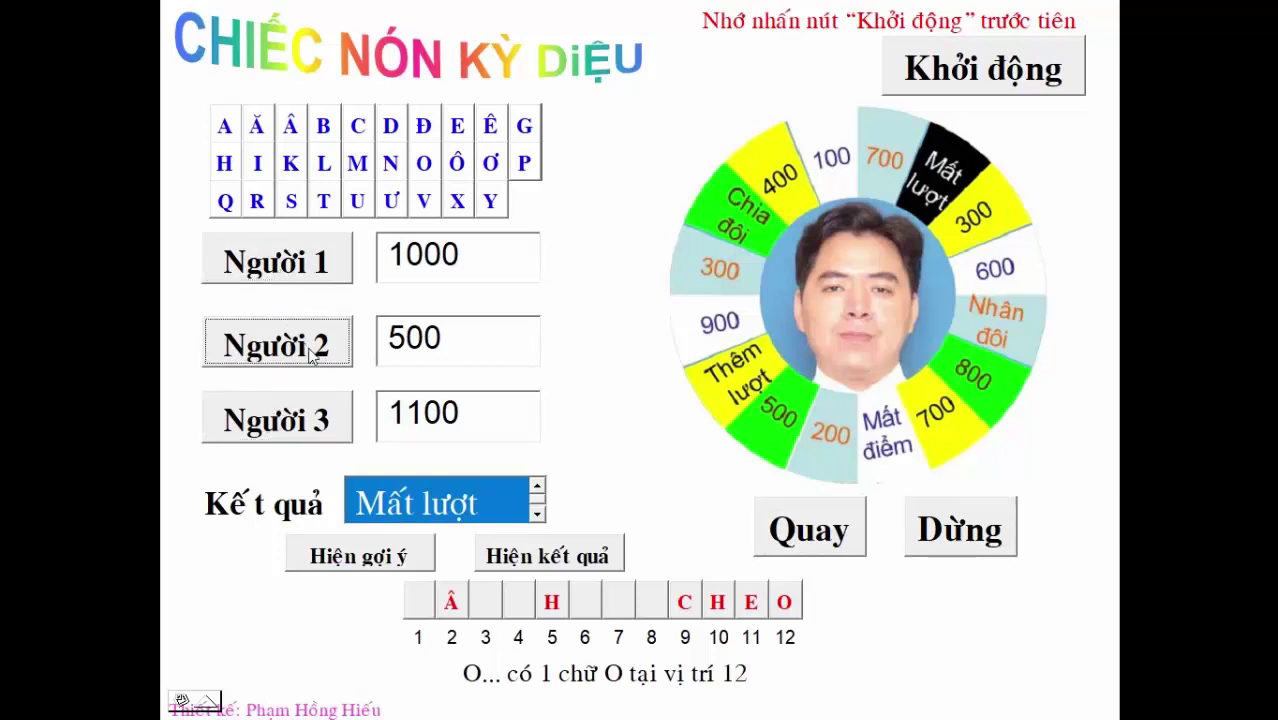
{"action": "left_click", "coordinate": [322, 412]}
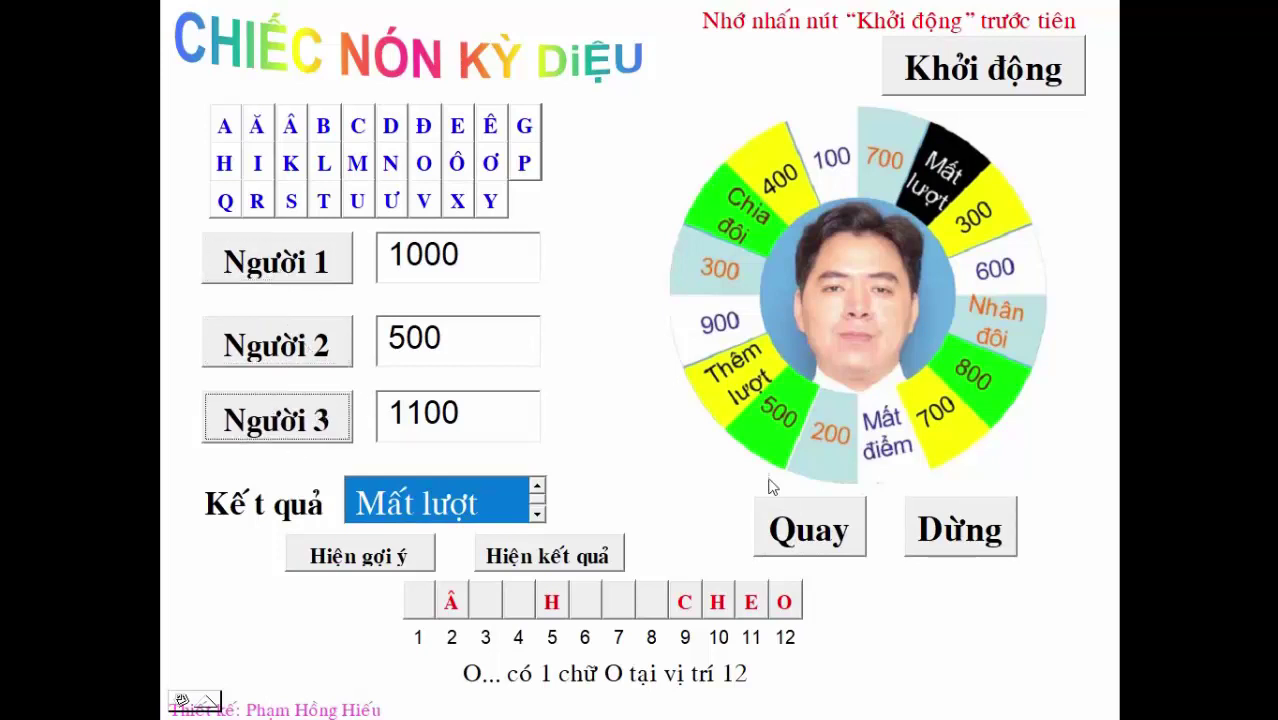
{"action": "left_click", "coordinate": [817, 537]}
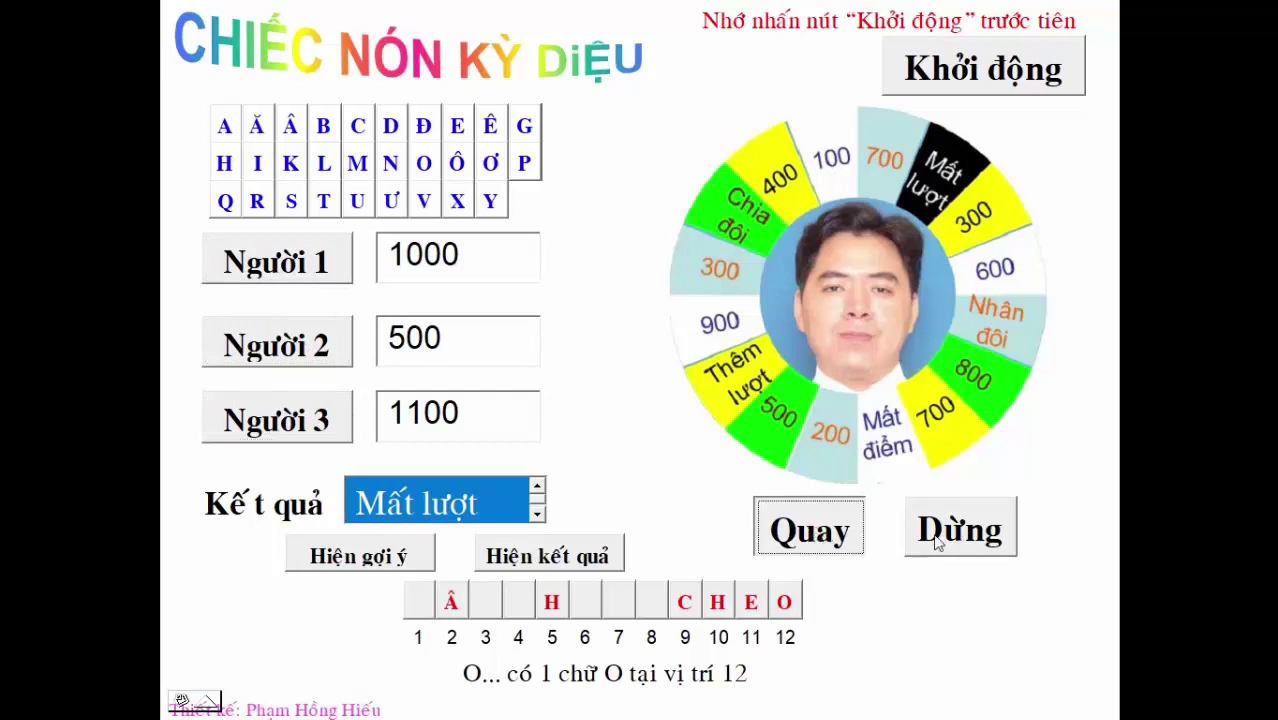
{"action": "left_click", "coordinate": [940, 540]}
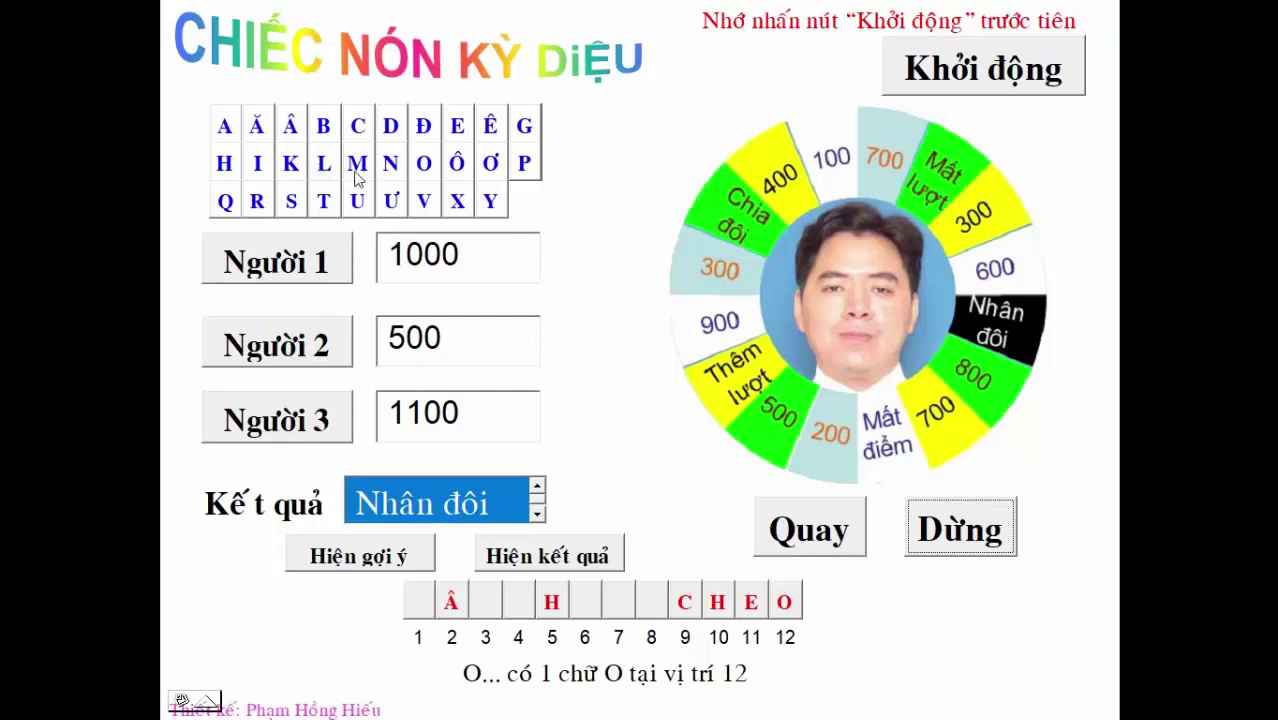
Step: Reveal Y in box 3, double Người 2's score to 1000, and show the GMP hint
{"action": "left_click", "coordinate": [491, 202]}
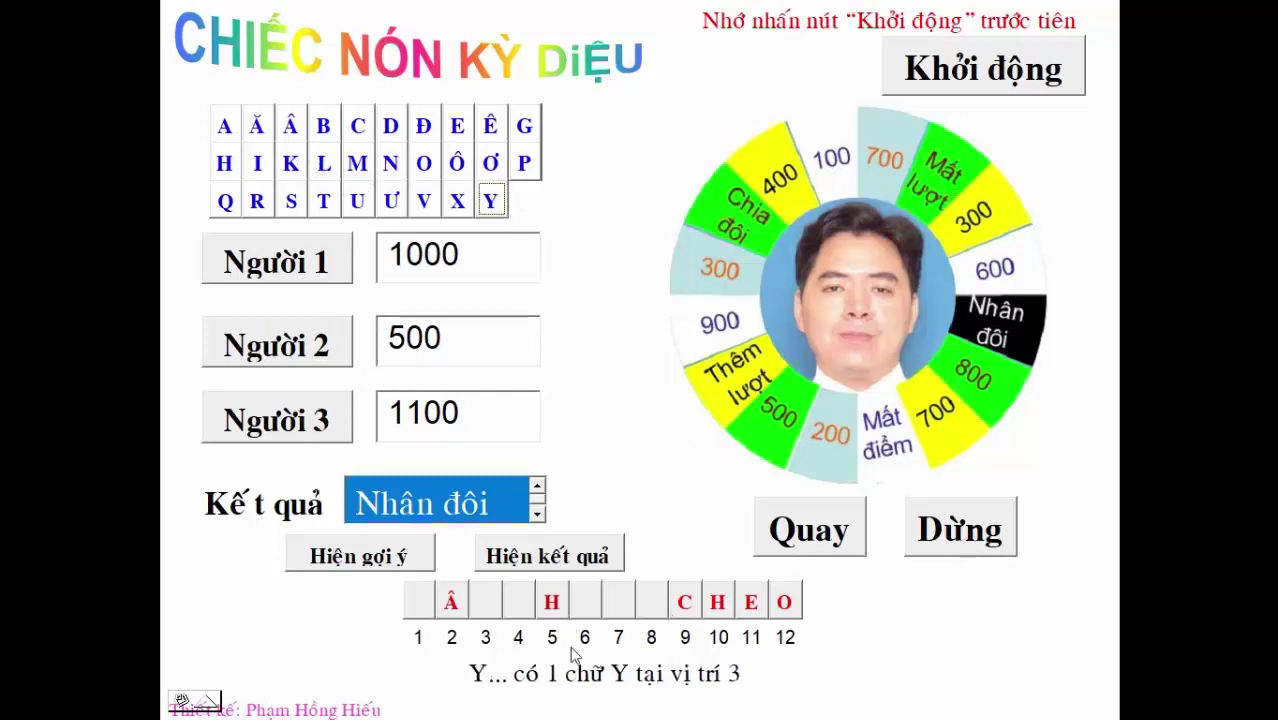
{"action": "left_click", "coordinate": [485, 602]}
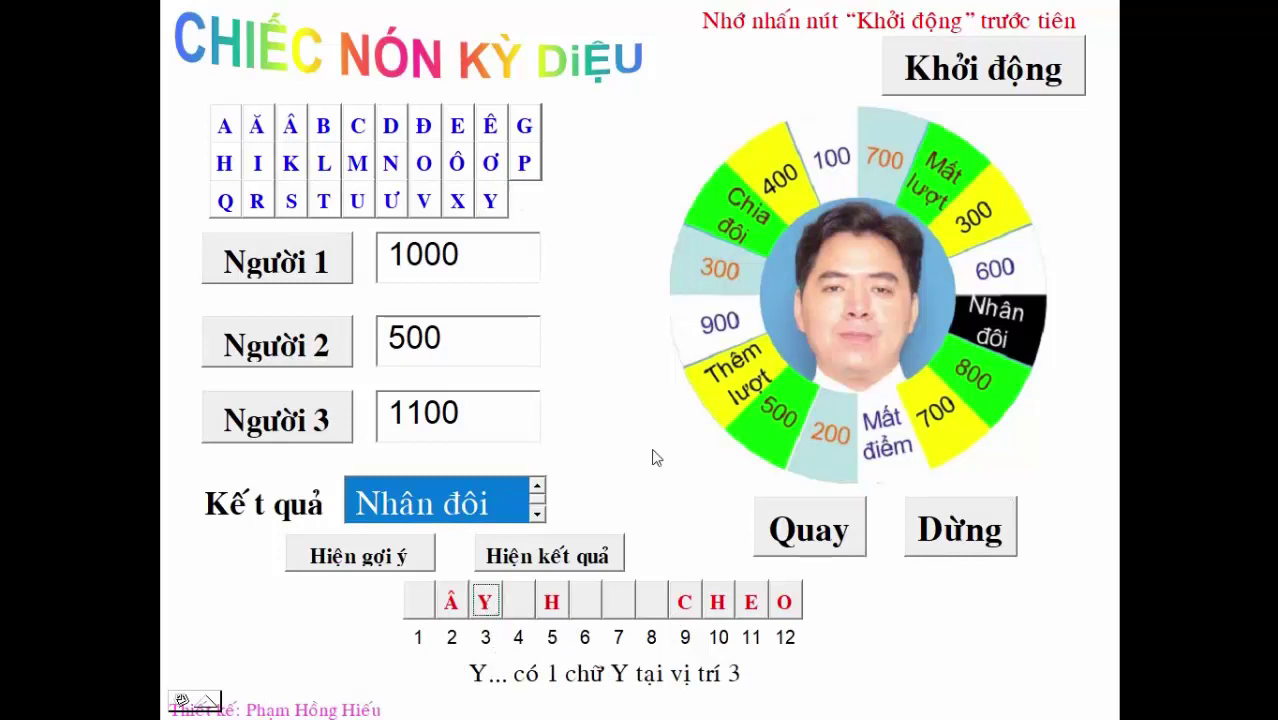
{"action": "left_click", "coordinate": [285, 355]}
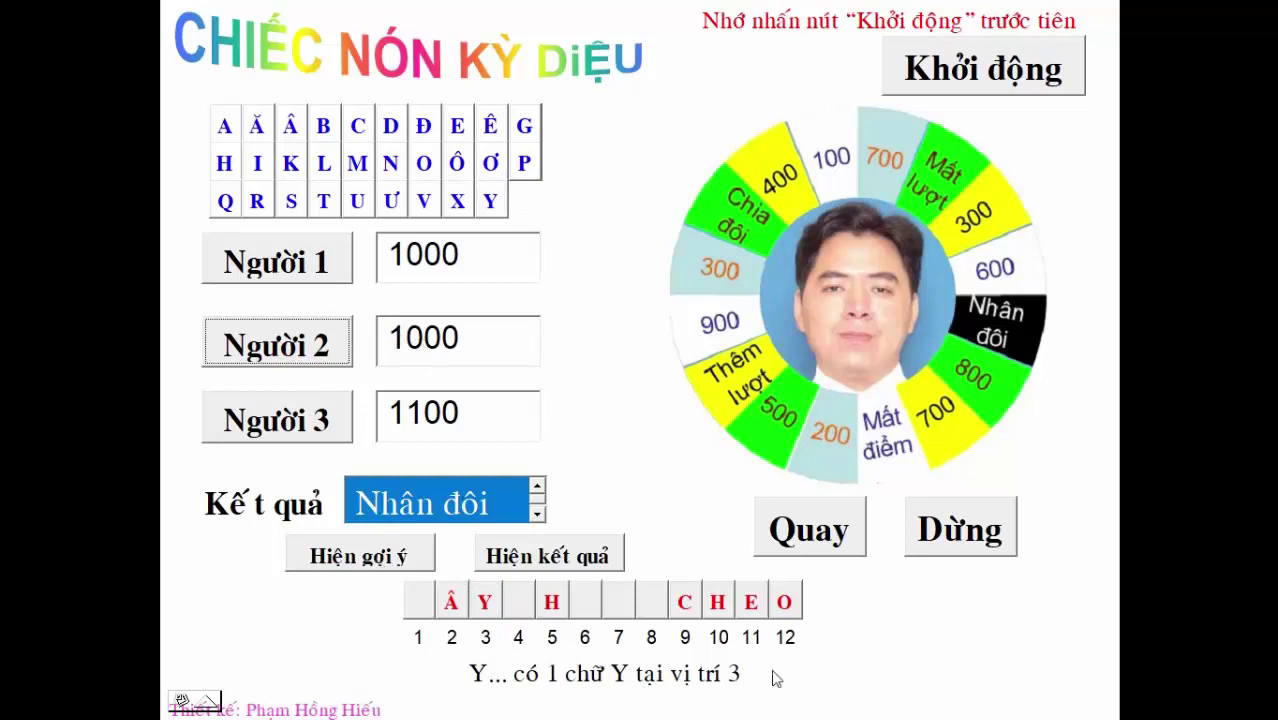
{"action": "left_click", "coordinate": [372, 560]}
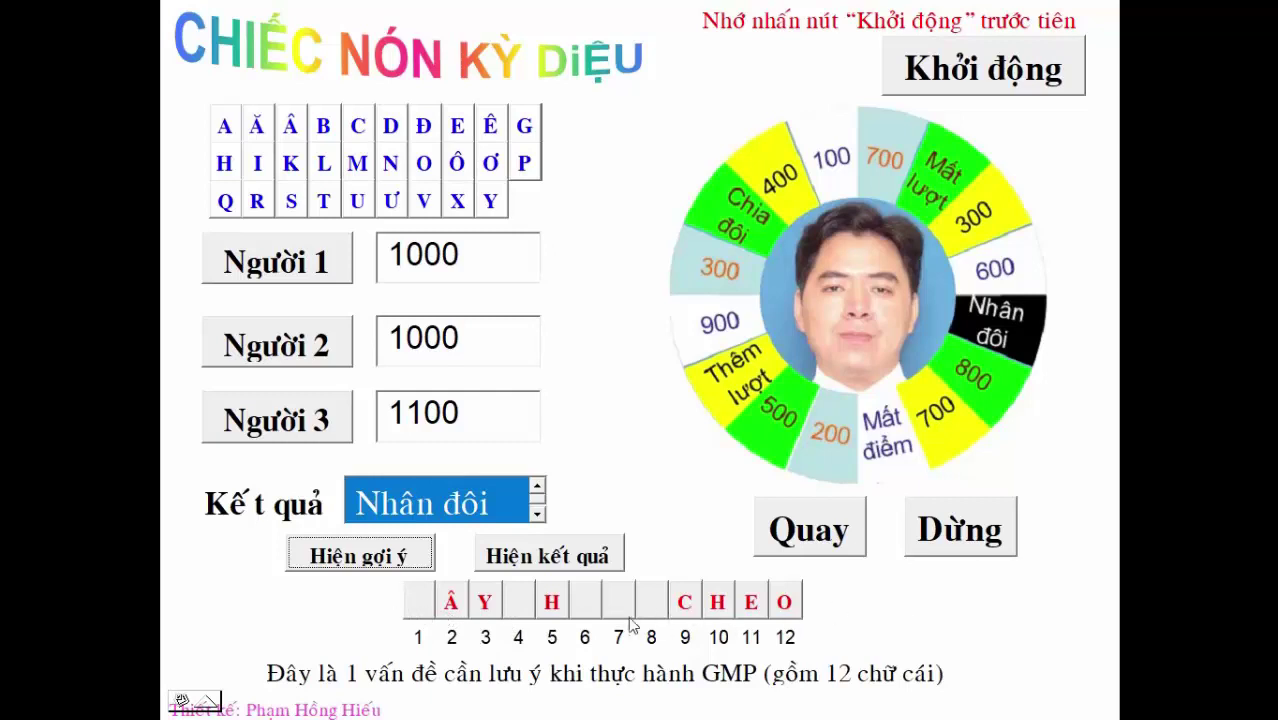
Step: Reveal the full answer LÂYNHIỄMCHÉO and exit the slide show with Esc
{"action": "left_click", "coordinate": [548, 563]}
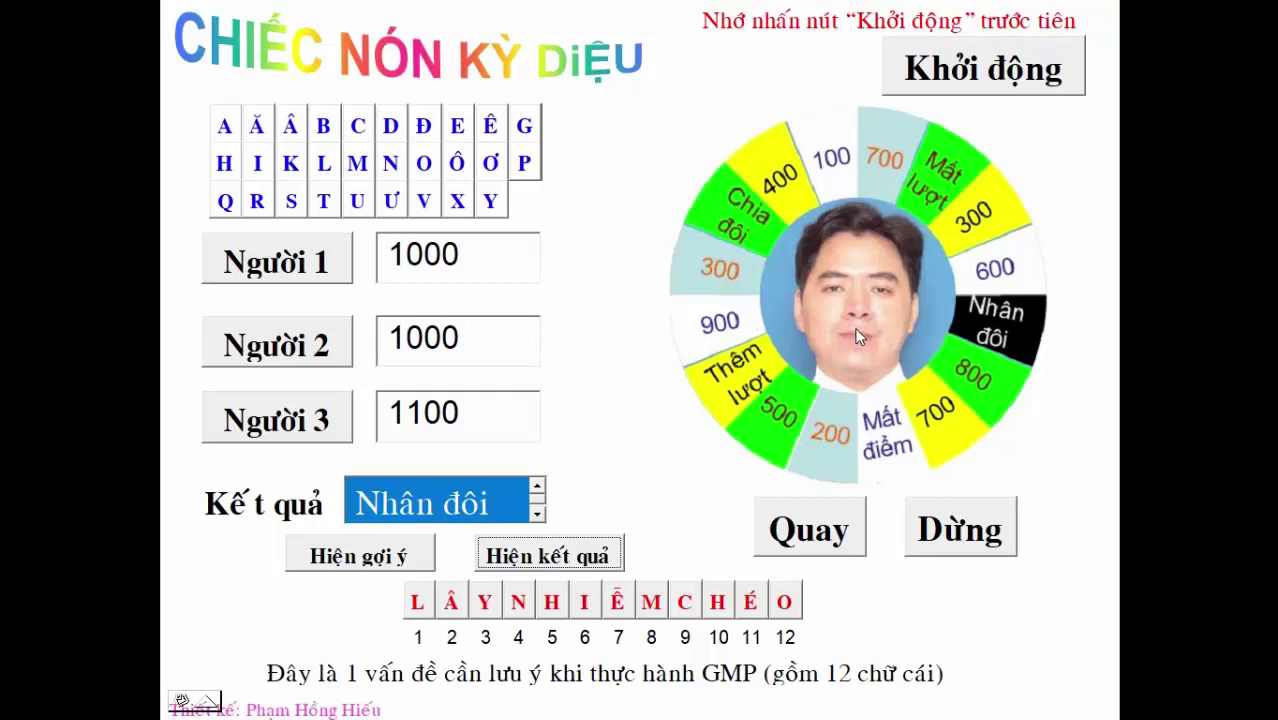
{"action": "key", "text": "Escape"}
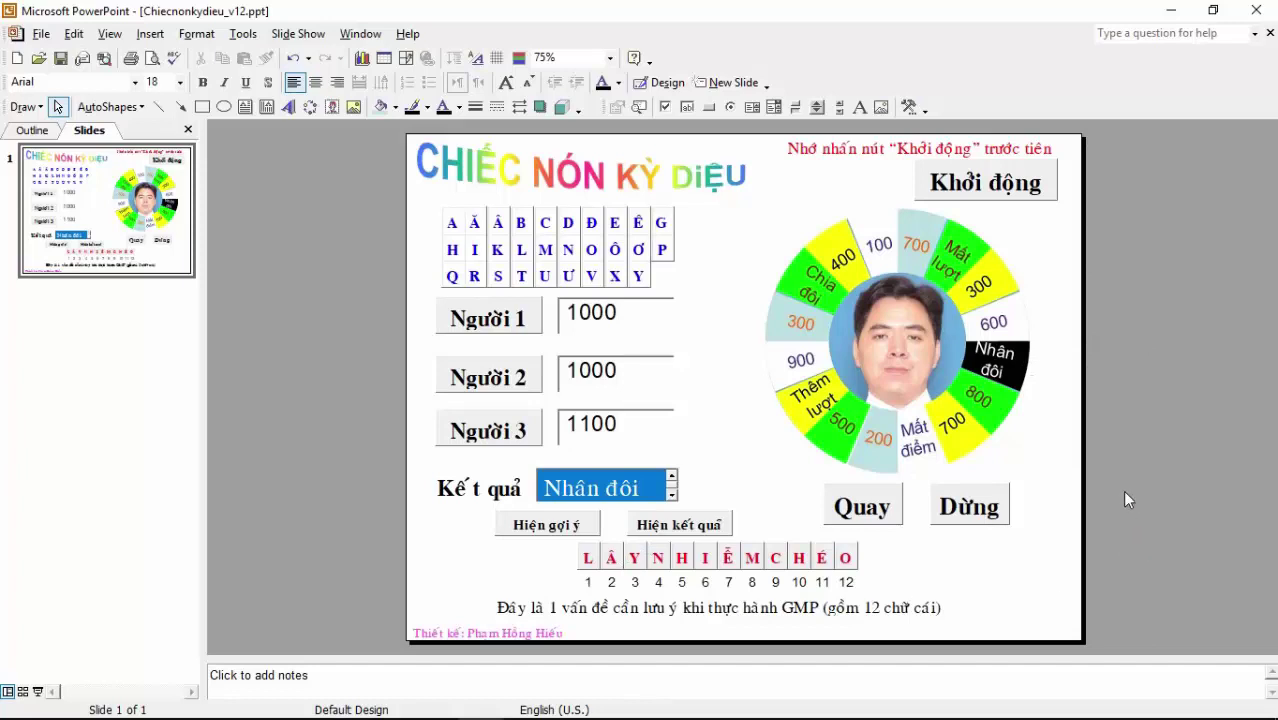
Step: Open Properties for the Khởi động button and browse the slide's control list toward the spreadsheet
{"action": "right_click", "coordinate": [1010, 198]}
{"action": "left_click", "coordinate": [1049, 254]}
{"action": "right_click", "coordinate": [1031, 193]}
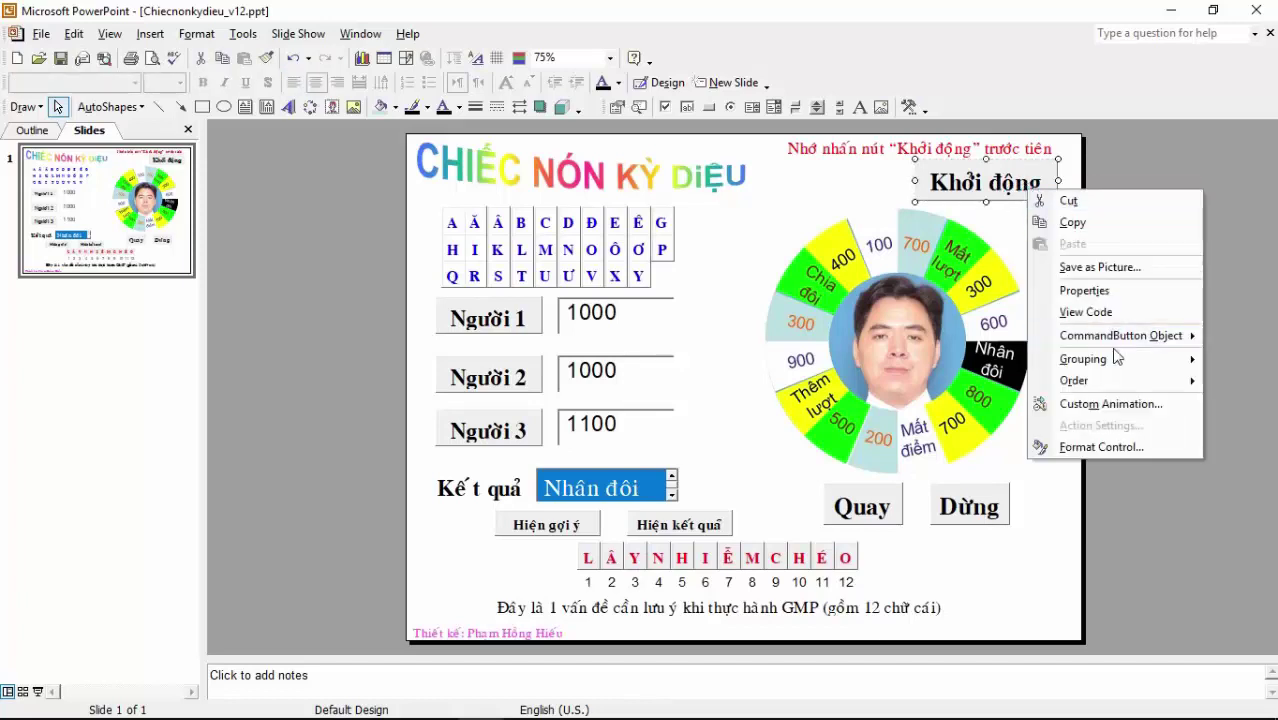
{"action": "left_click", "coordinate": [1085, 290]}
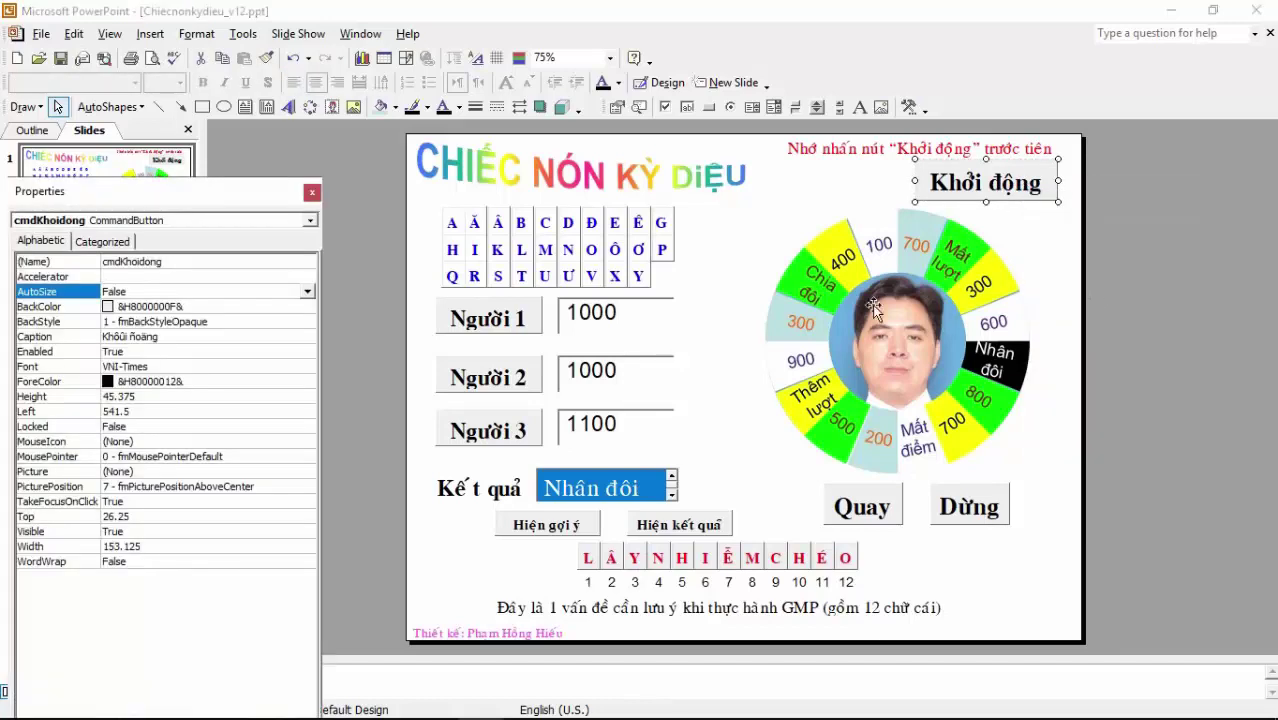
{"action": "left_click", "coordinate": [310, 221]}
{"action": "left_click", "coordinate": [310, 221]}
{"action": "left_click", "coordinate": [310, 221]}
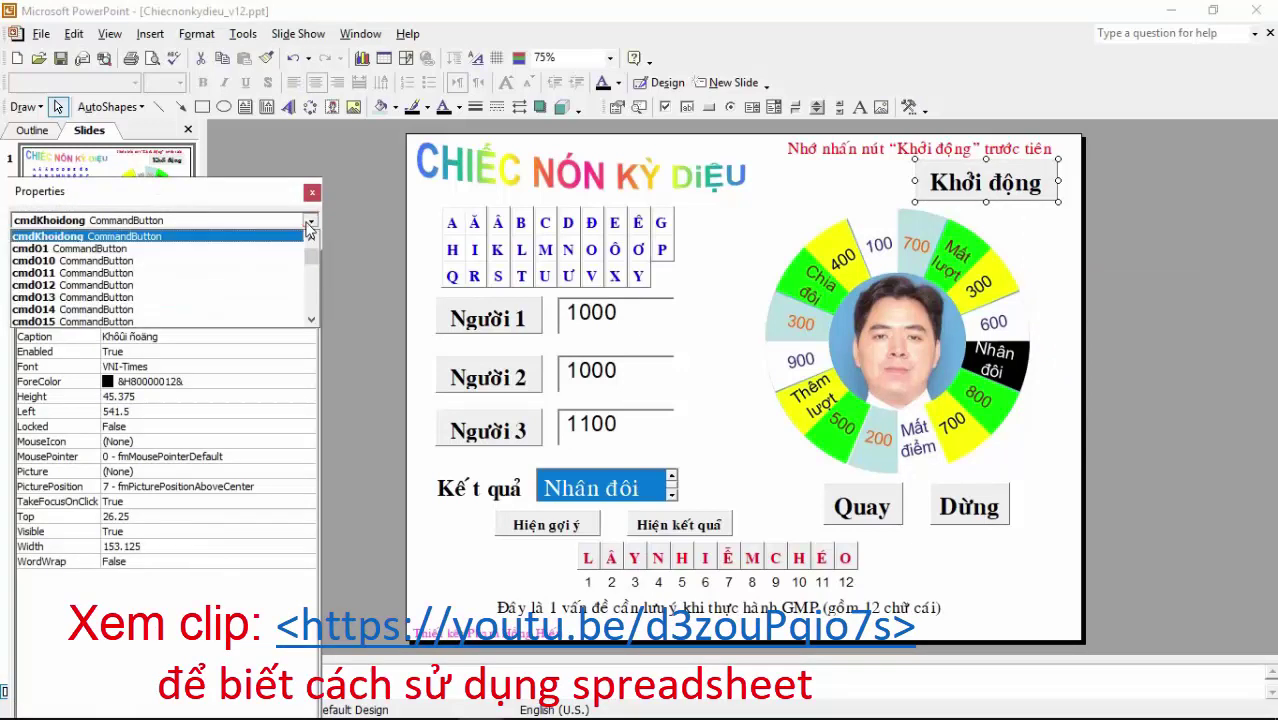
{"action": "left_click", "coordinate": [310, 221]}
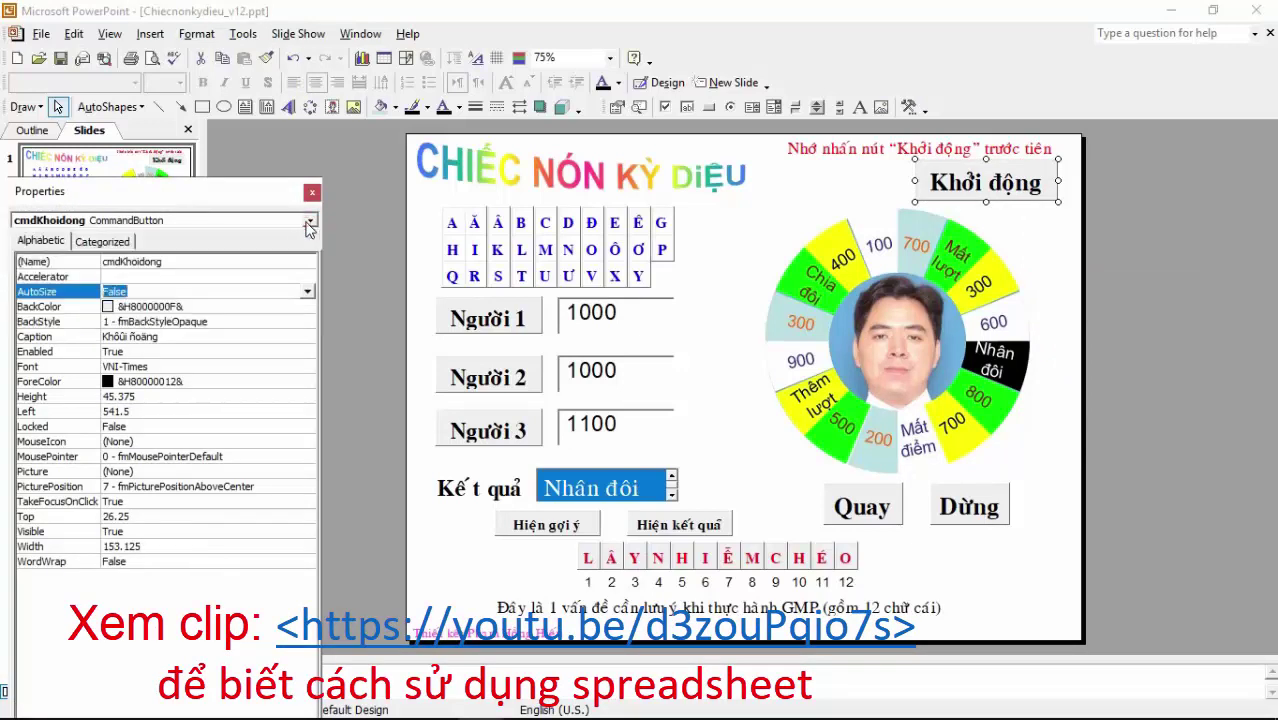
{"action": "left_click", "coordinate": [310, 221]}
{"action": "key", "text": "s"}
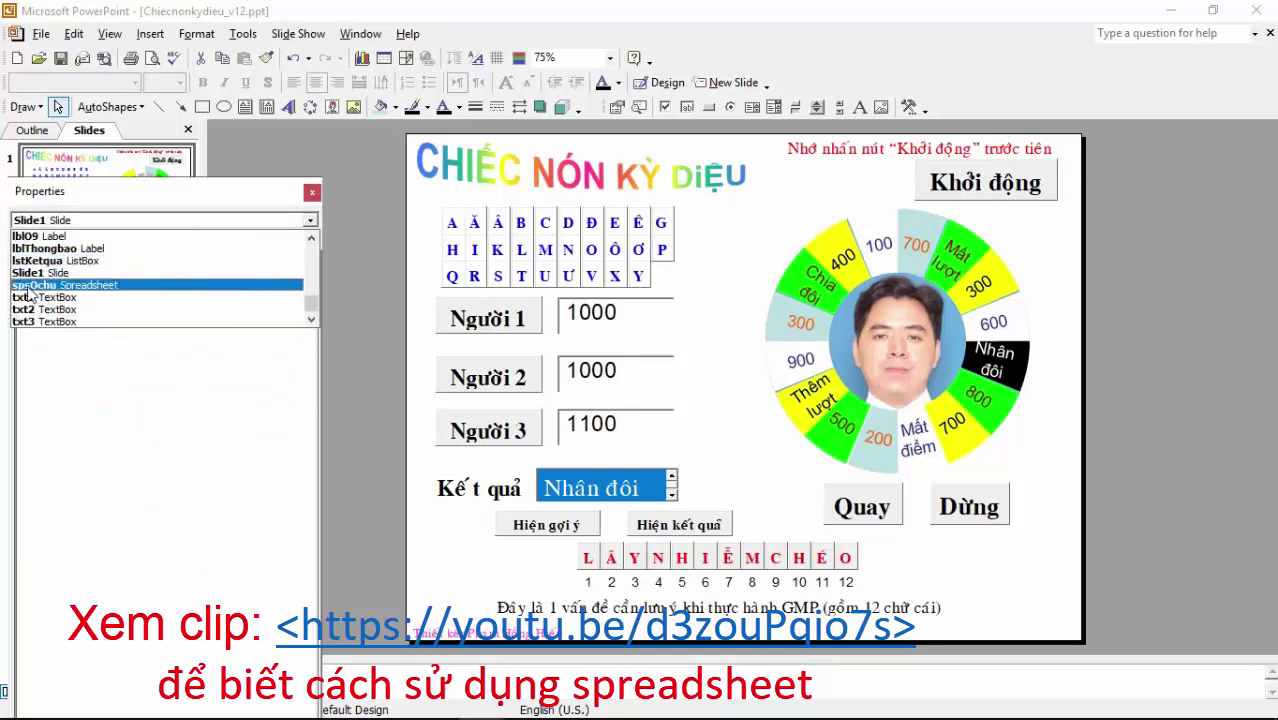
Step: Set spsOchu's Visible property to True and open the embedded spreadsheet for editing
{"action": "left_click", "coordinate": [30, 287]}
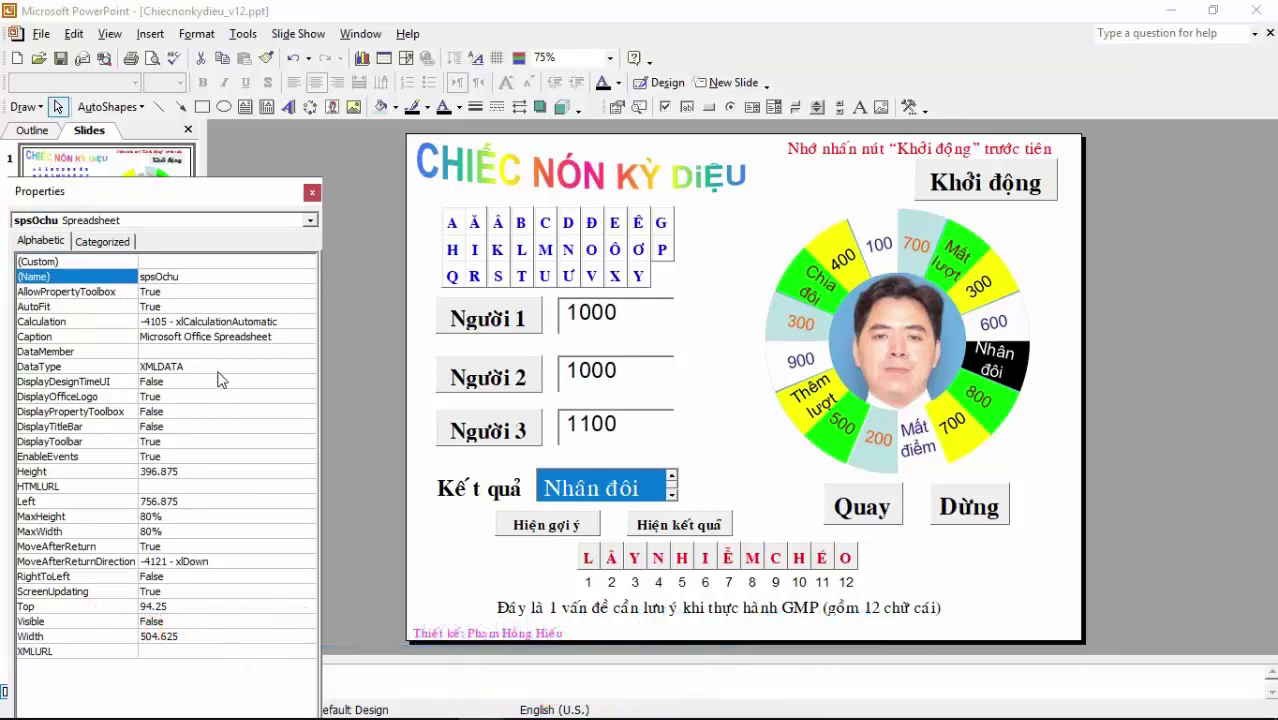
{"action": "left_click", "coordinate": [284, 621]}
{"action": "left_click", "coordinate": [306, 621]}
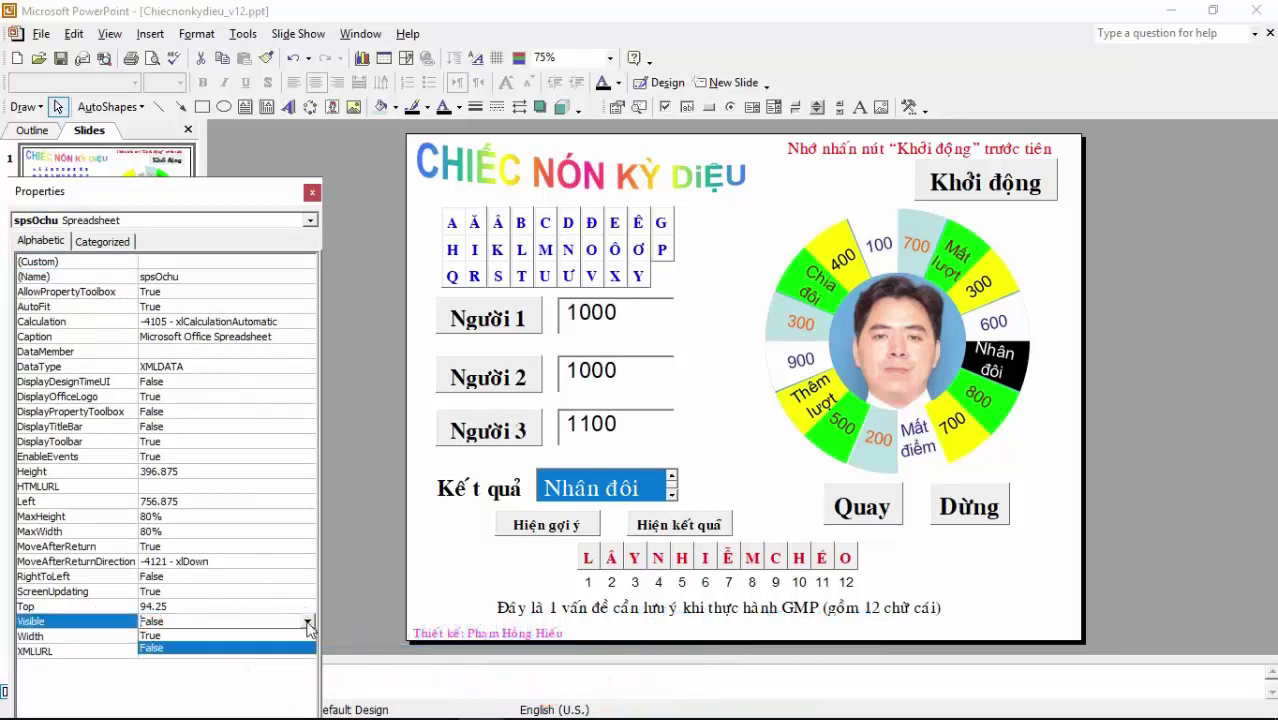
{"action": "left_click", "coordinate": [165, 636]}
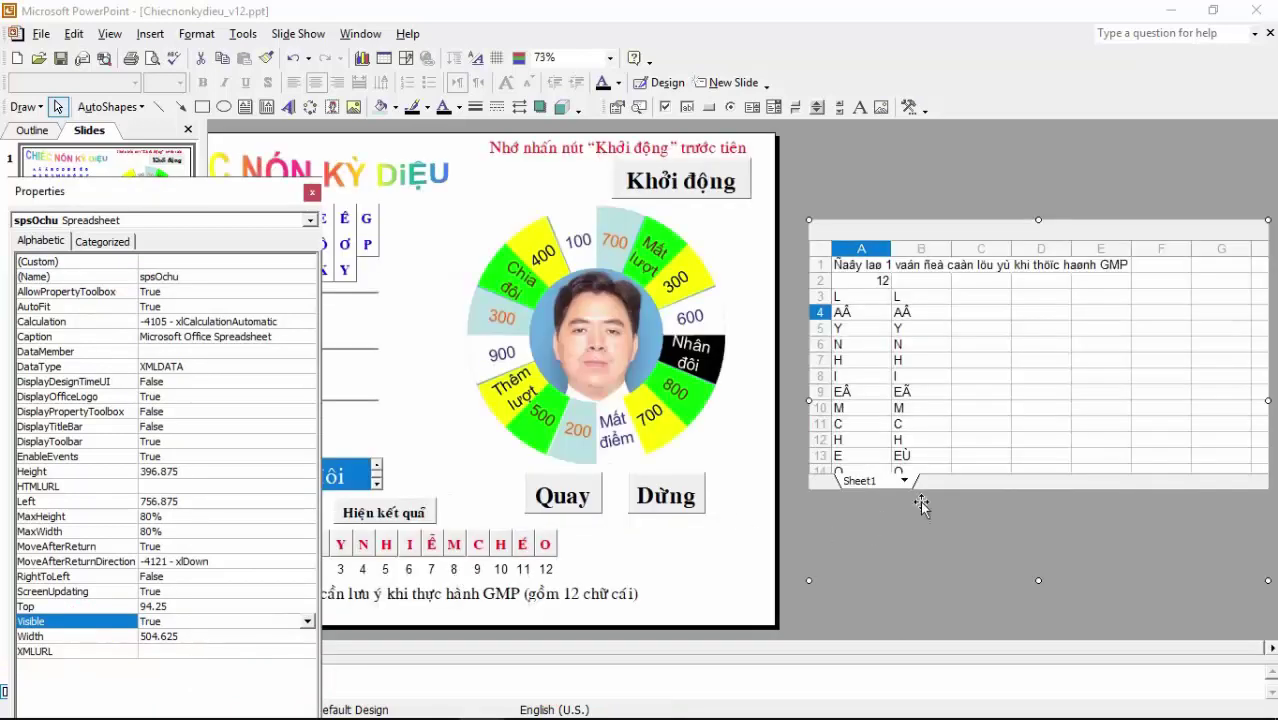
{"action": "right_click", "coordinate": [914, 281]}
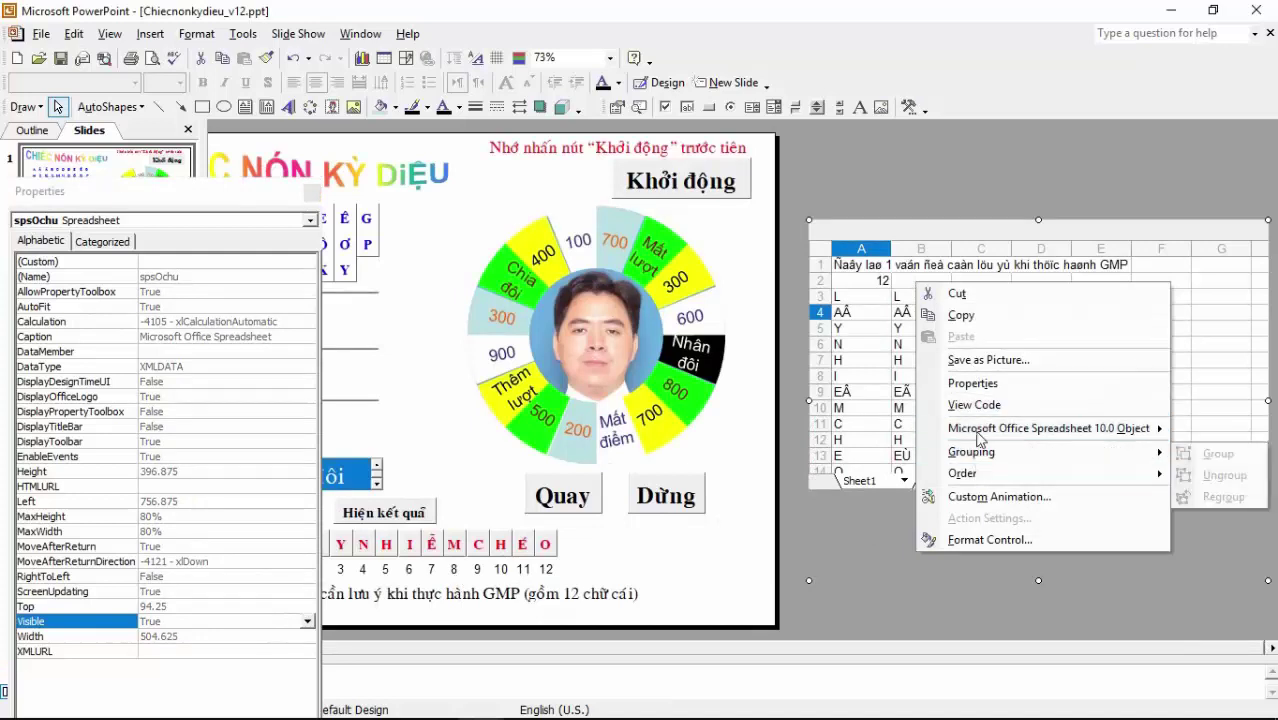
{"action": "mouse_move", "coordinate": [1048, 428]}
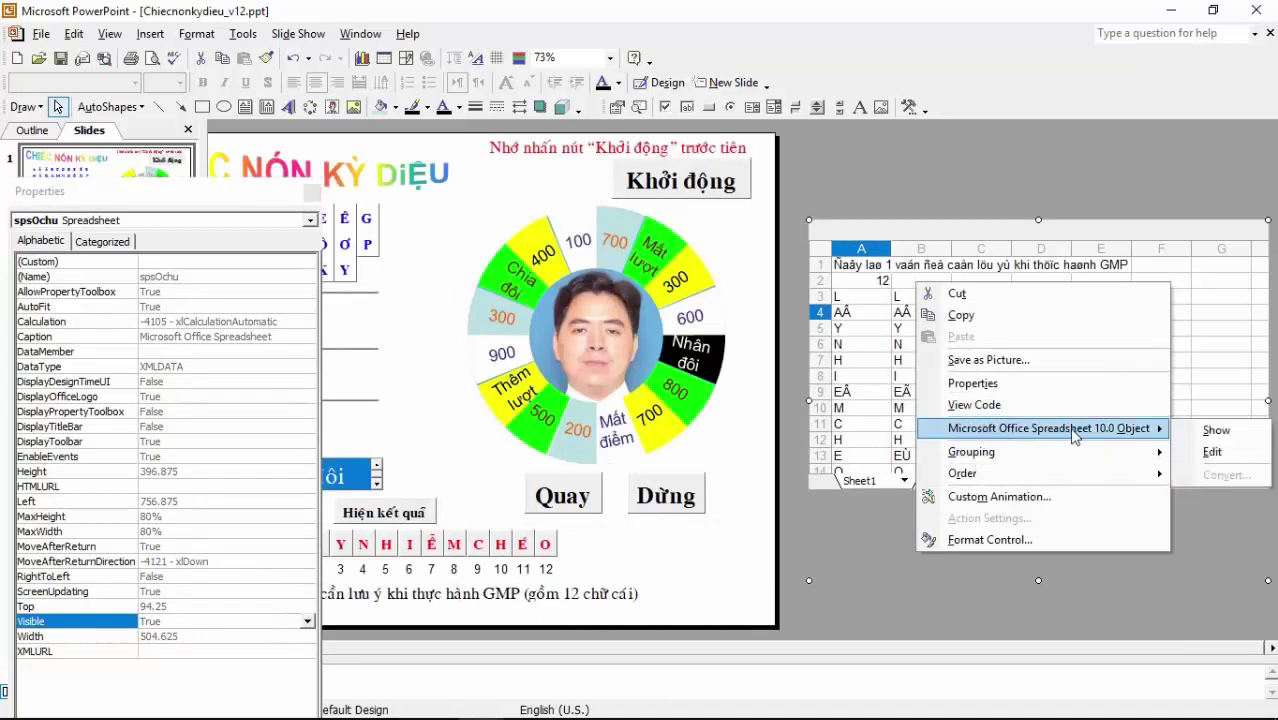
{"action": "left_click", "coordinate": [1215, 431]}
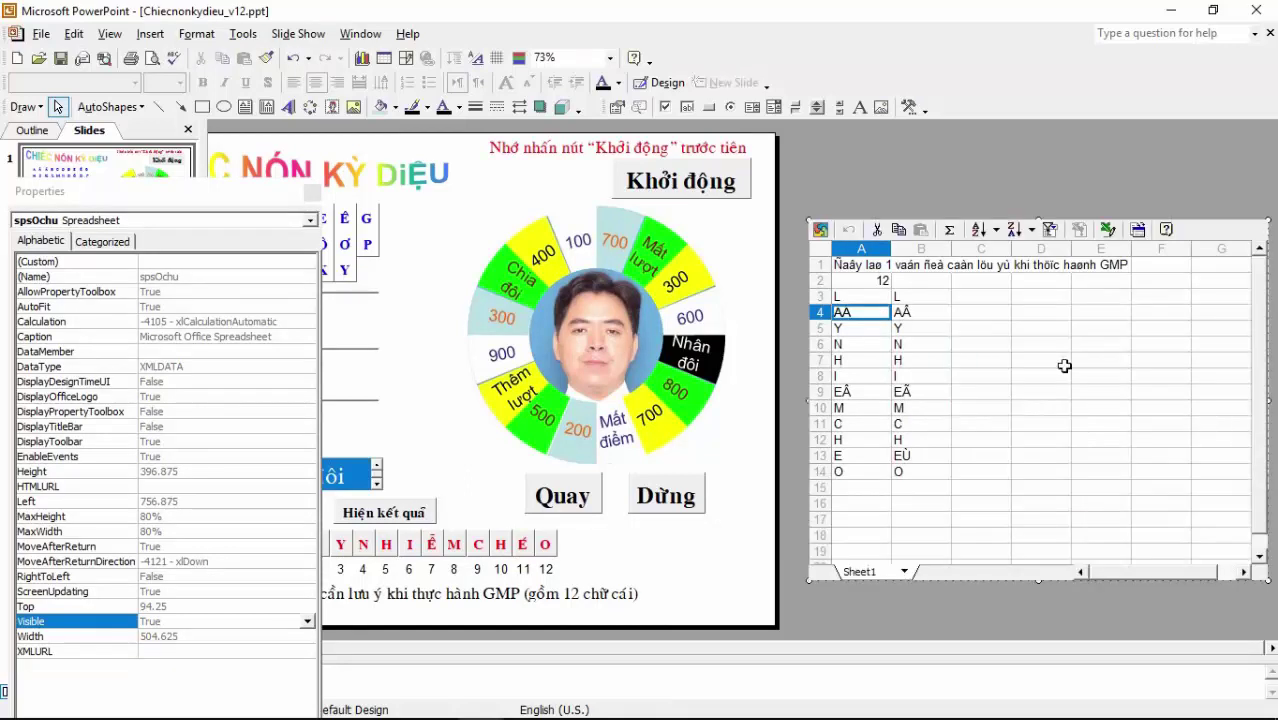
Step: Enter the embedded spreadsheet and check count 12 in A2 and the letters in A3, B3 and B12
{"action": "left_click", "coordinate": [872, 266]}
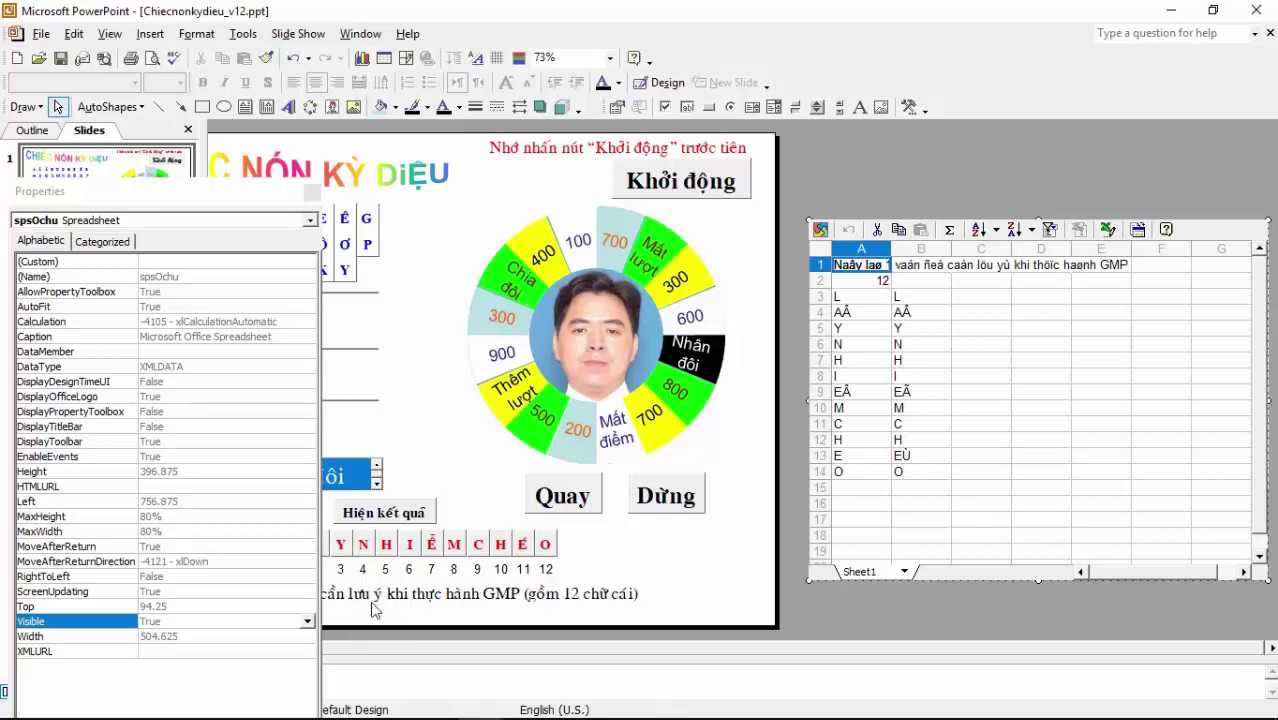
{"action": "left_click", "coordinate": [870, 284]}
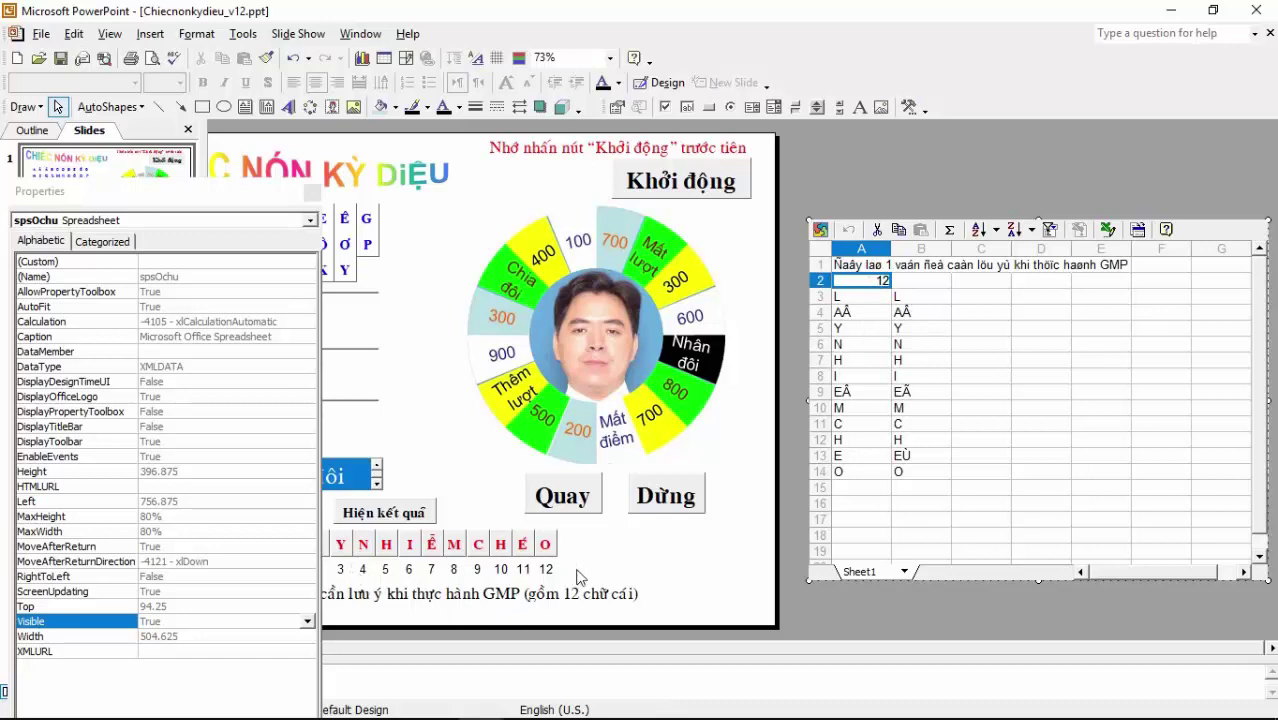
{"action": "left_click", "coordinate": [853, 298]}
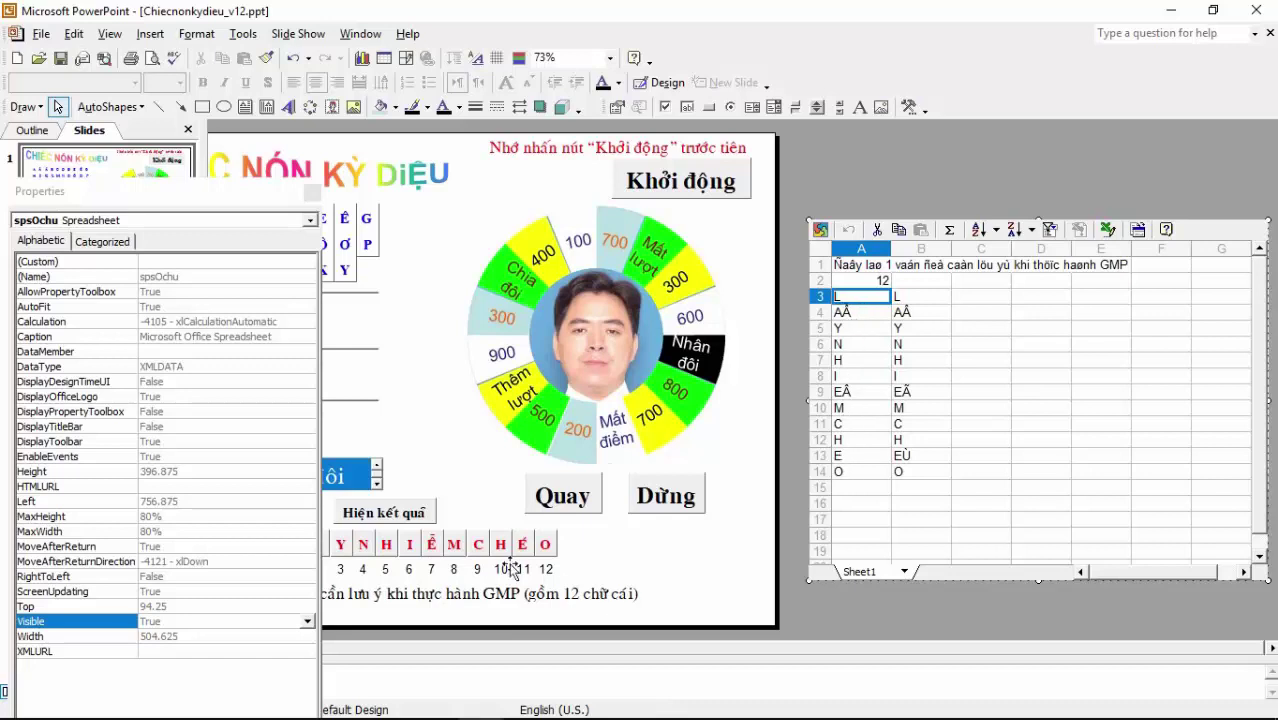
{"action": "left_click", "coordinate": [937, 302]}
{"action": "left_click", "coordinate": [914, 470]}
{"action": "left_click", "coordinate": [909, 446]}
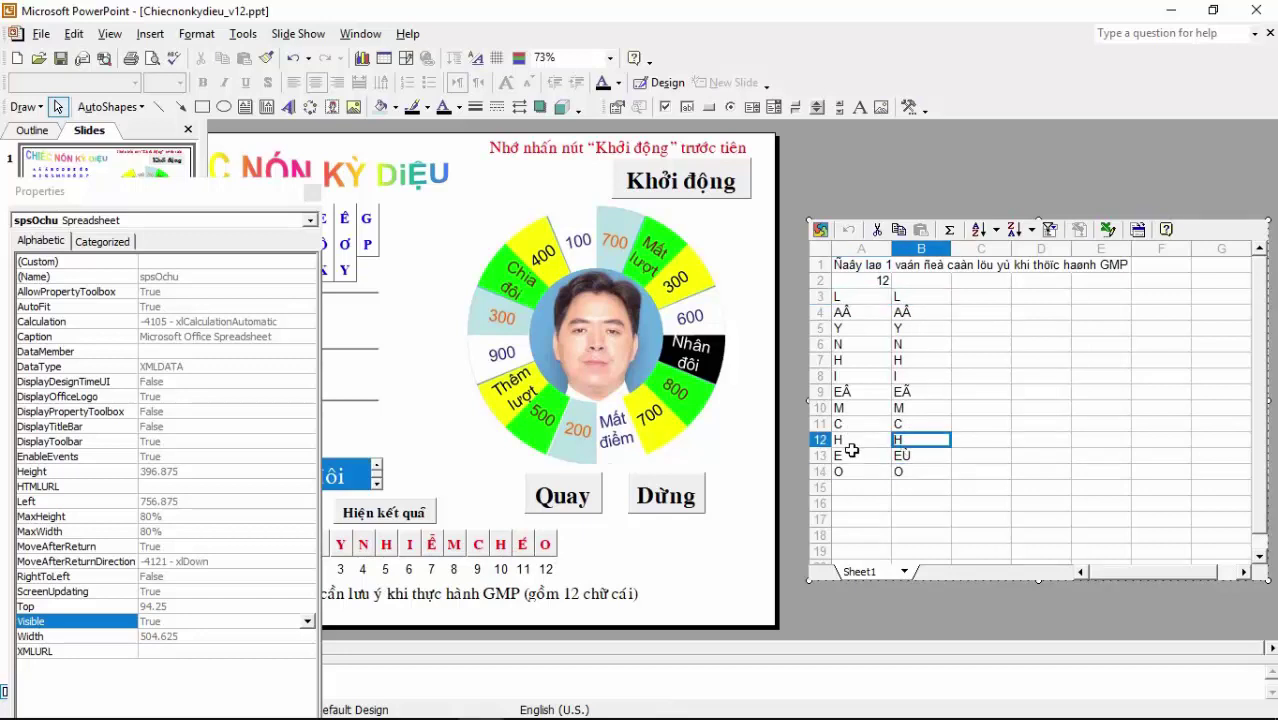
Step: Check A13, edit B13 to EÙ, then recheck B9 and the count in A2
{"action": "left_click", "coordinate": [850, 454]}
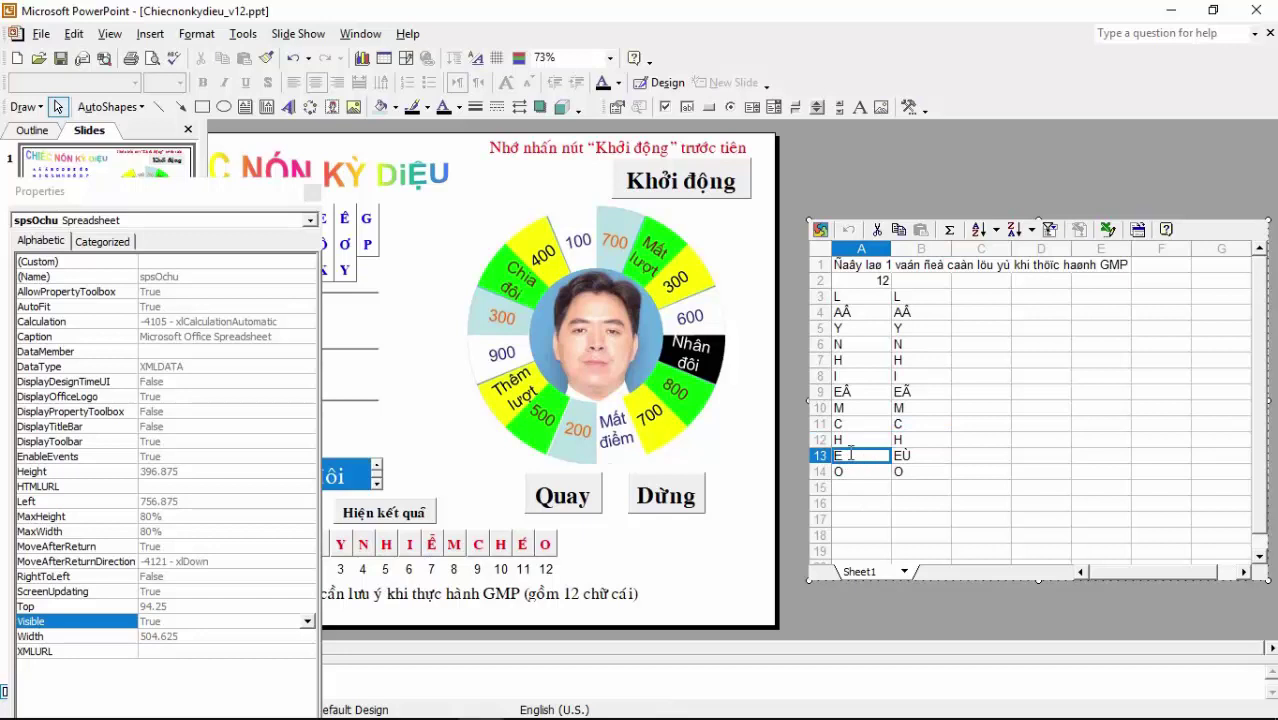
{"action": "left_click", "coordinate": [907, 455]}
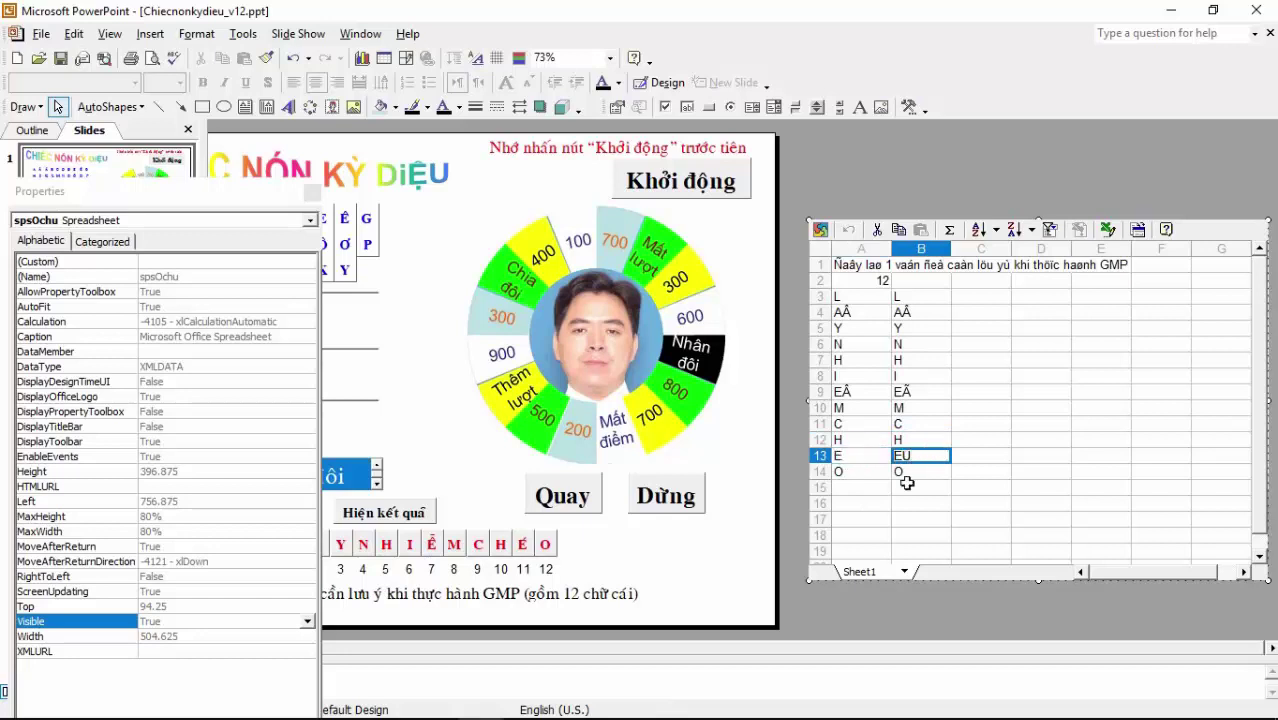
{"action": "double_click", "coordinate": [913, 458]}
{"action": "left_click", "coordinate": [852, 391]}
{"action": "left_click", "coordinate": [918, 392]}
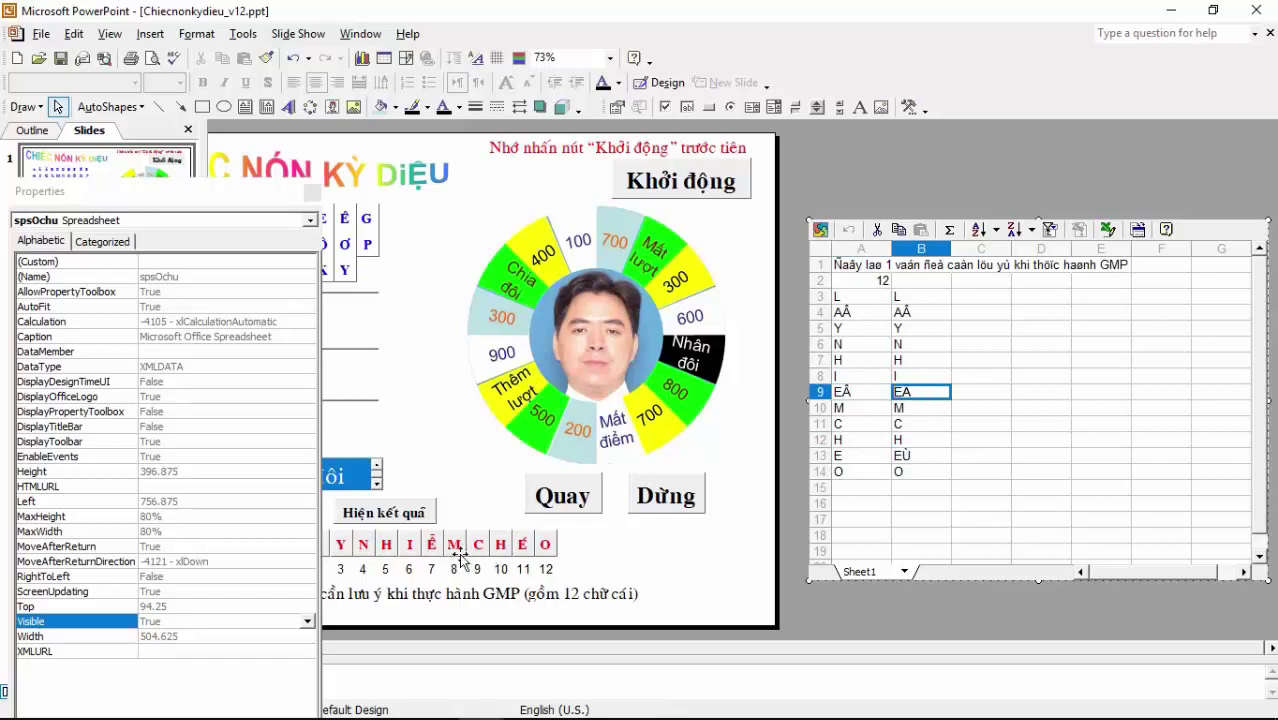
{"action": "left_click", "coordinate": [864, 304]}
{"action": "left_click", "coordinate": [876, 280]}
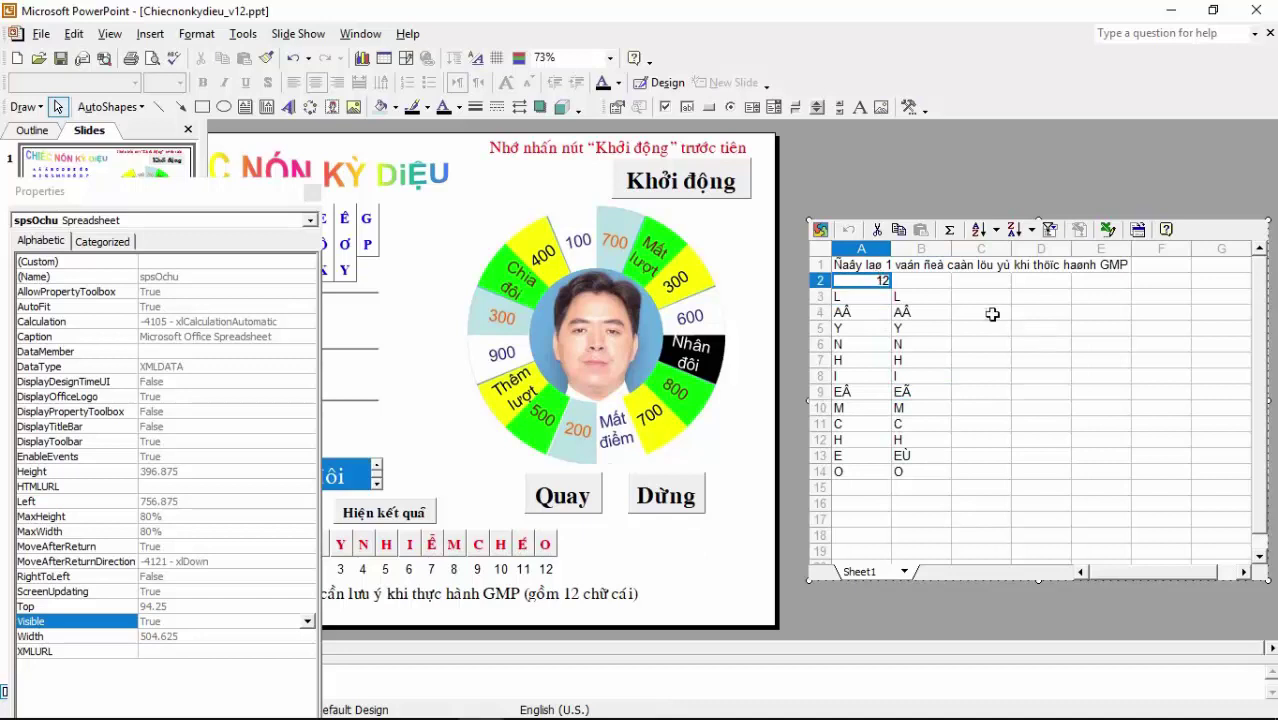
Step: Replace the A1 clue with a new short clue and set the letter count in A2 to 15
{"action": "left_click", "coordinate": [880, 263]}
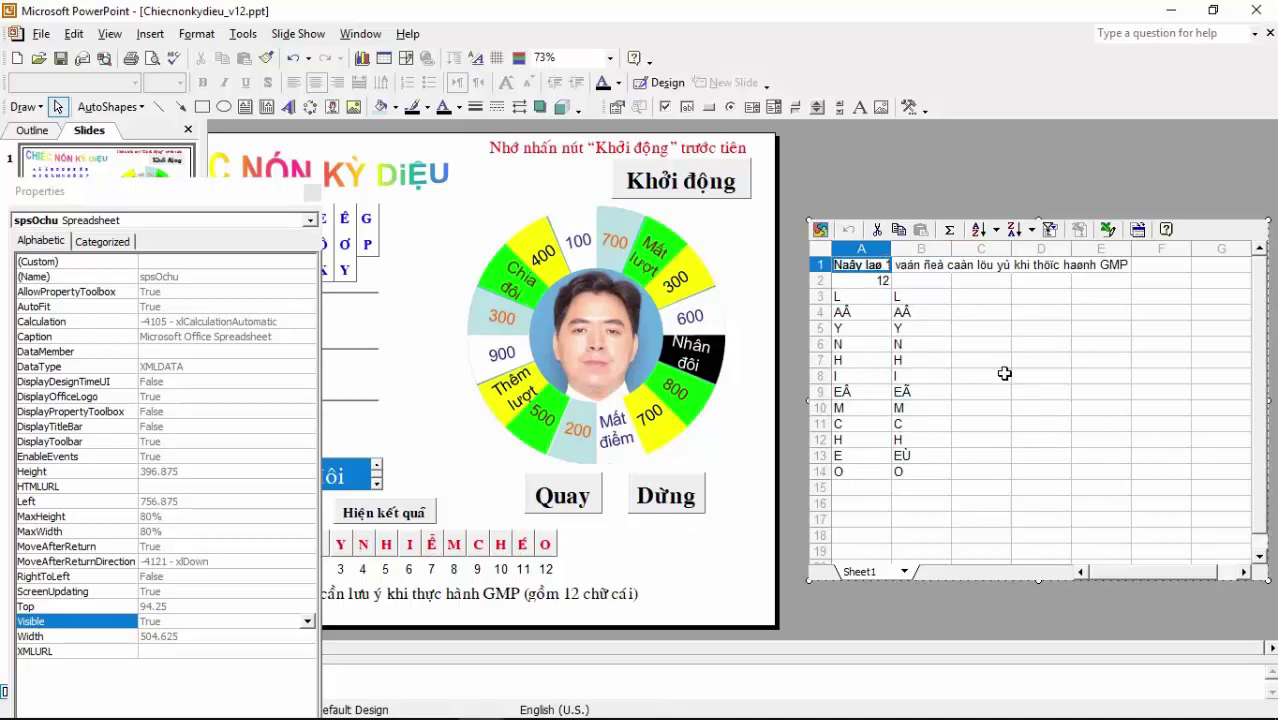
{"action": "type", "text": "ca"}
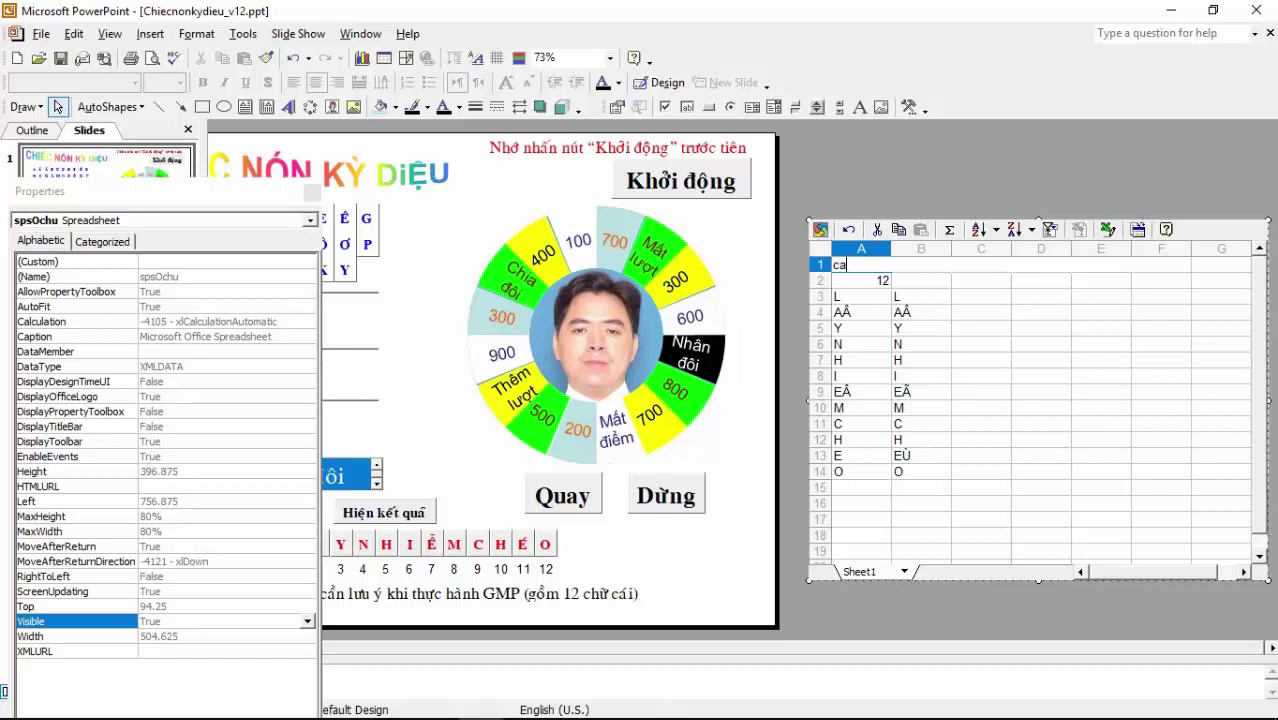
{"action": "type", "text": "a"}
{"action": "type", "text": "Caa"}
{"action": "type", "text": "aau"}
{"action": "type", "text": "aû lôøi"}
{"action": "key", "text": "Return"}
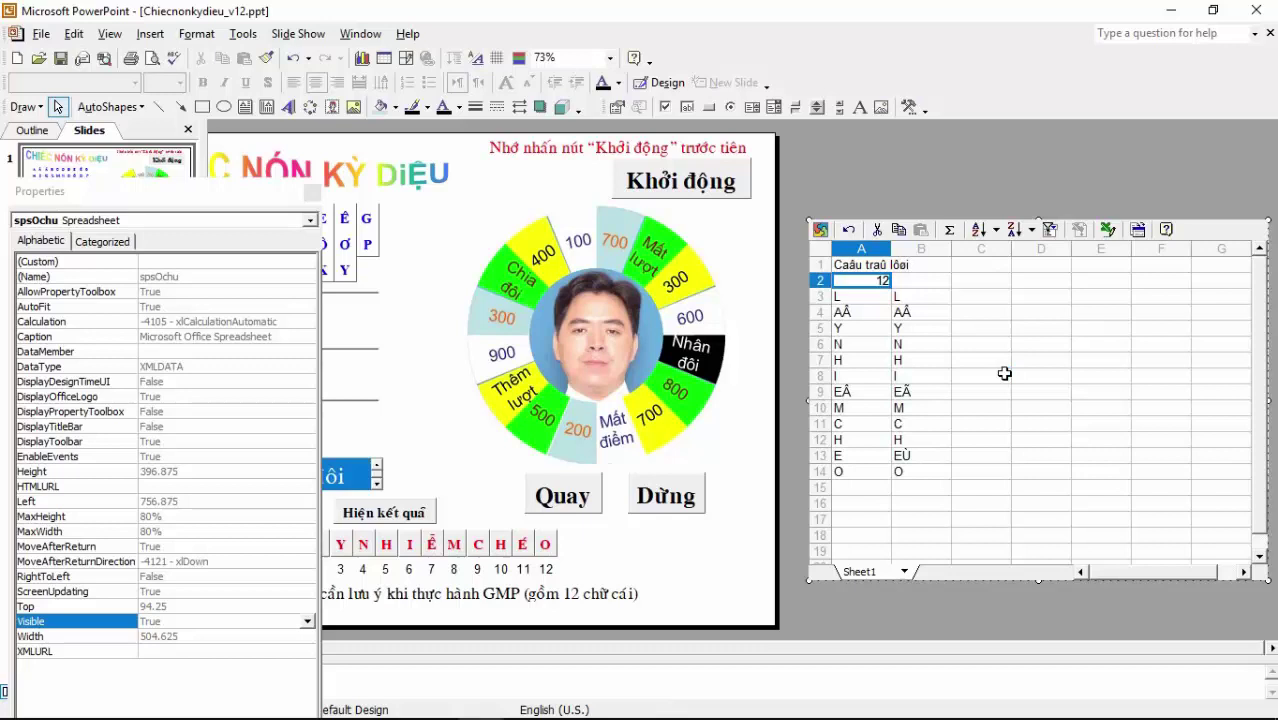
{"action": "type", "text": "15"}
{"action": "key", "text": "Return"}
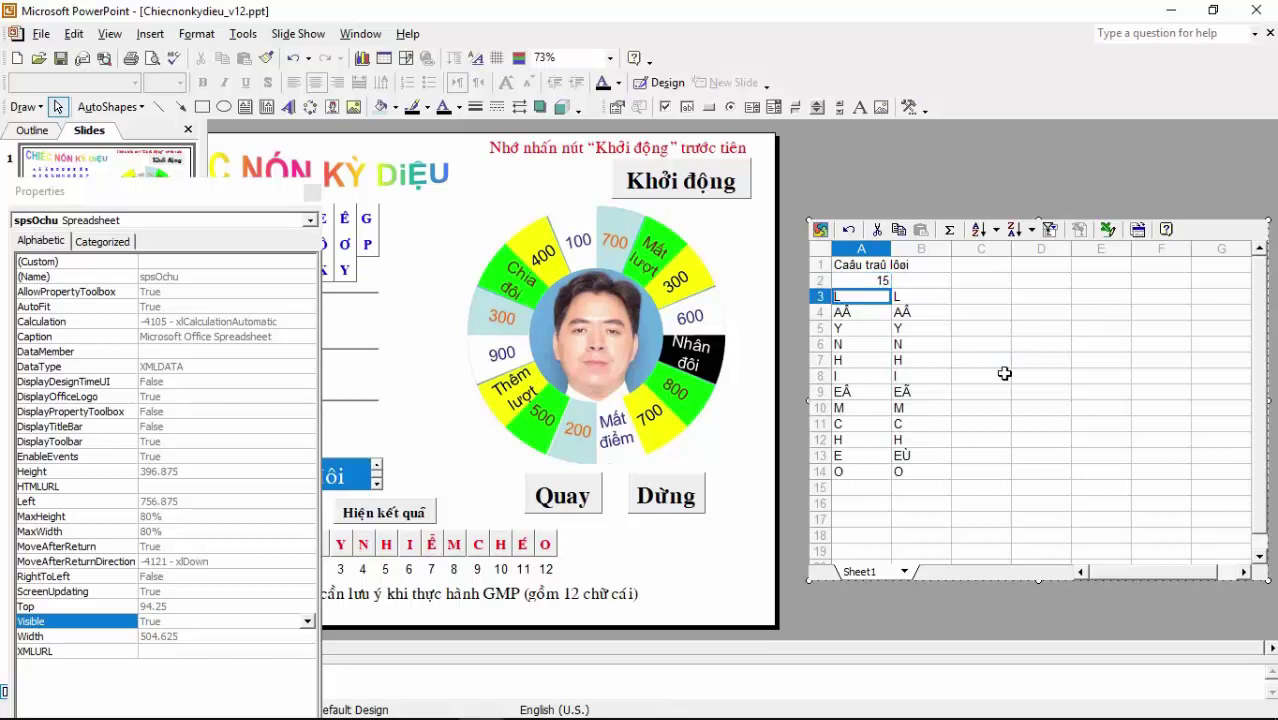
Step: Enter the letters A, B, C, D and a corrected E down column A from A3
{"action": "type", "text": "A"}
{"action": "key", "text": "Return"}
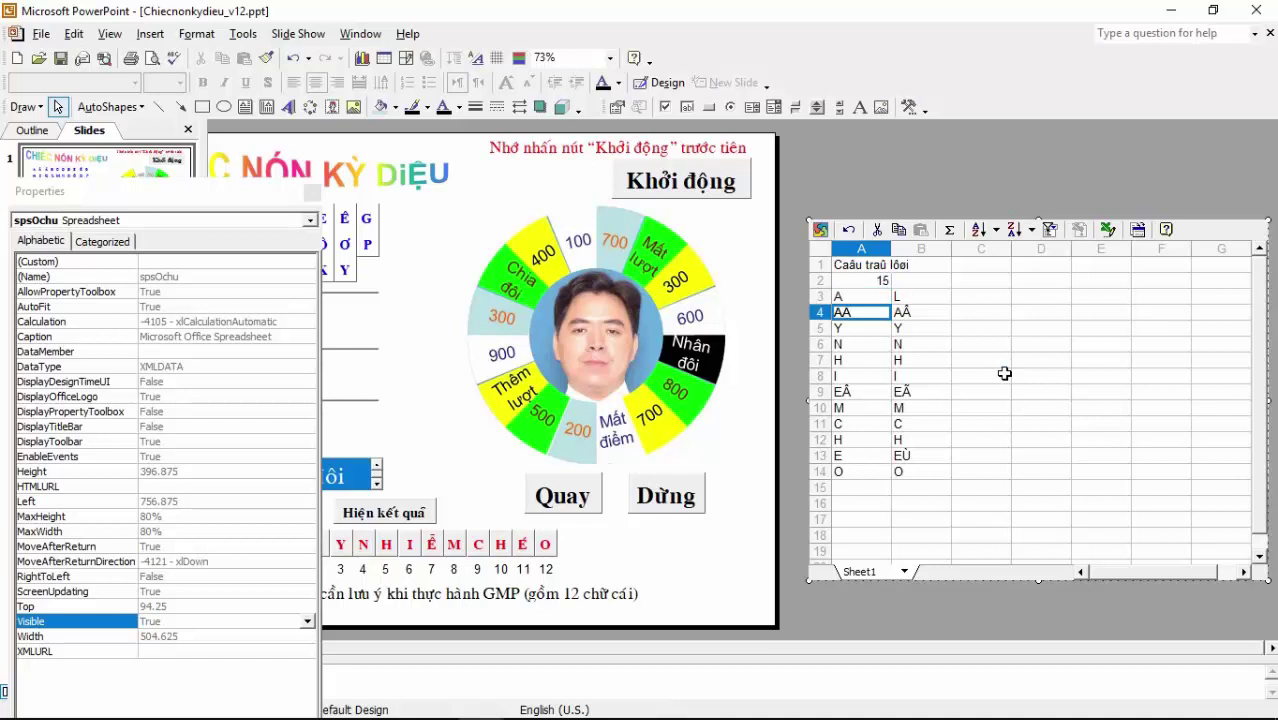
{"action": "type", "text": "F"}
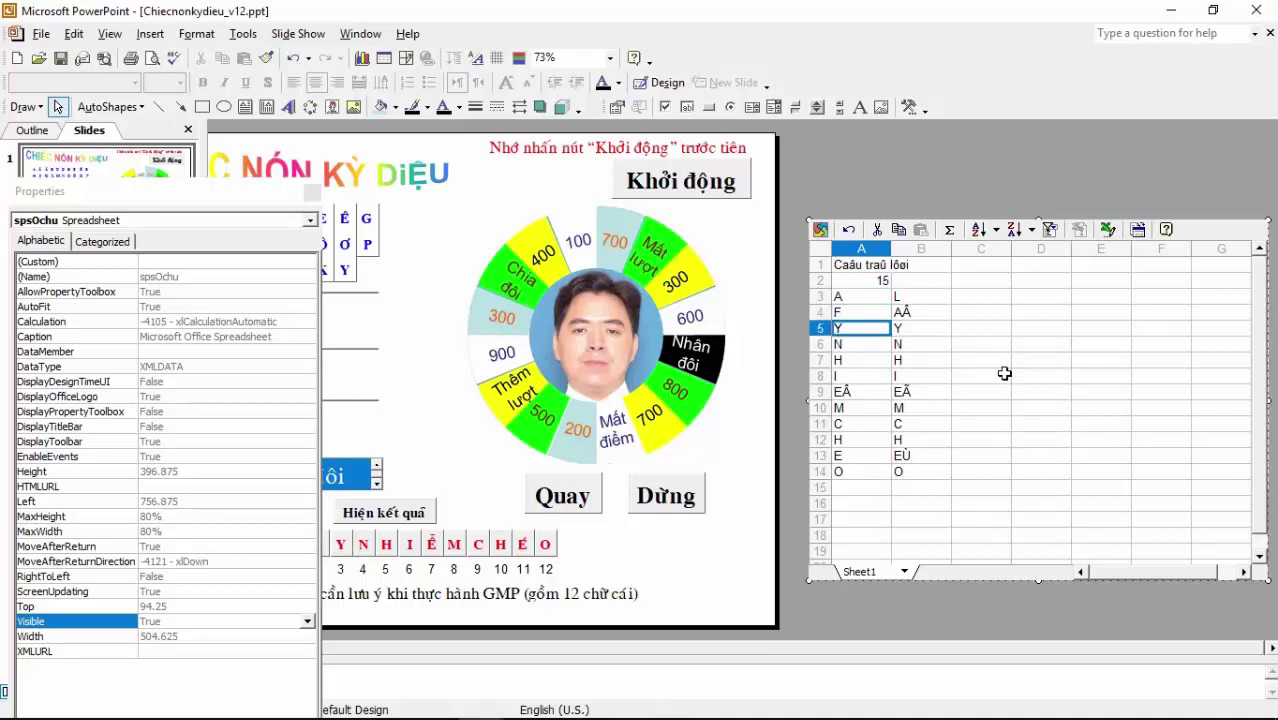
{"action": "key", "text": "BackSpace"}
{"action": "type", "text": "B"}
{"action": "key", "text": "Return"}
{"action": "type", "text": "C"}
{"action": "key", "text": "Return"}
{"action": "type", "text": "D"}
{"action": "key", "text": "Return"}
{"action": "type", "text": "C"}
{"action": "key", "text": "Return"}
{"action": "key", "text": "Up"}
{"action": "type", "text": "E"}
{"action": "key", "text": "Return"}
Step: Overwrite the top of column A with the letters L, A, Y, N and H
{"action": "key", "text": "Return"}
{"action": "key", "text": "Return"}
{"action": "key", "text": "Return"}
{"action": "key", "text": "Return"}
{"action": "key", "text": "Return"}
{"action": "key", "text": "Return"}
{"action": "key", "text": "Up"}
{"action": "key", "text": "Up"}
{"action": "key", "text": "Up"}
{"action": "key", "text": "Up"}
{"action": "key", "text": "Up"}
{"action": "type", "text": "L"}
{"action": "key", "text": "Return"}
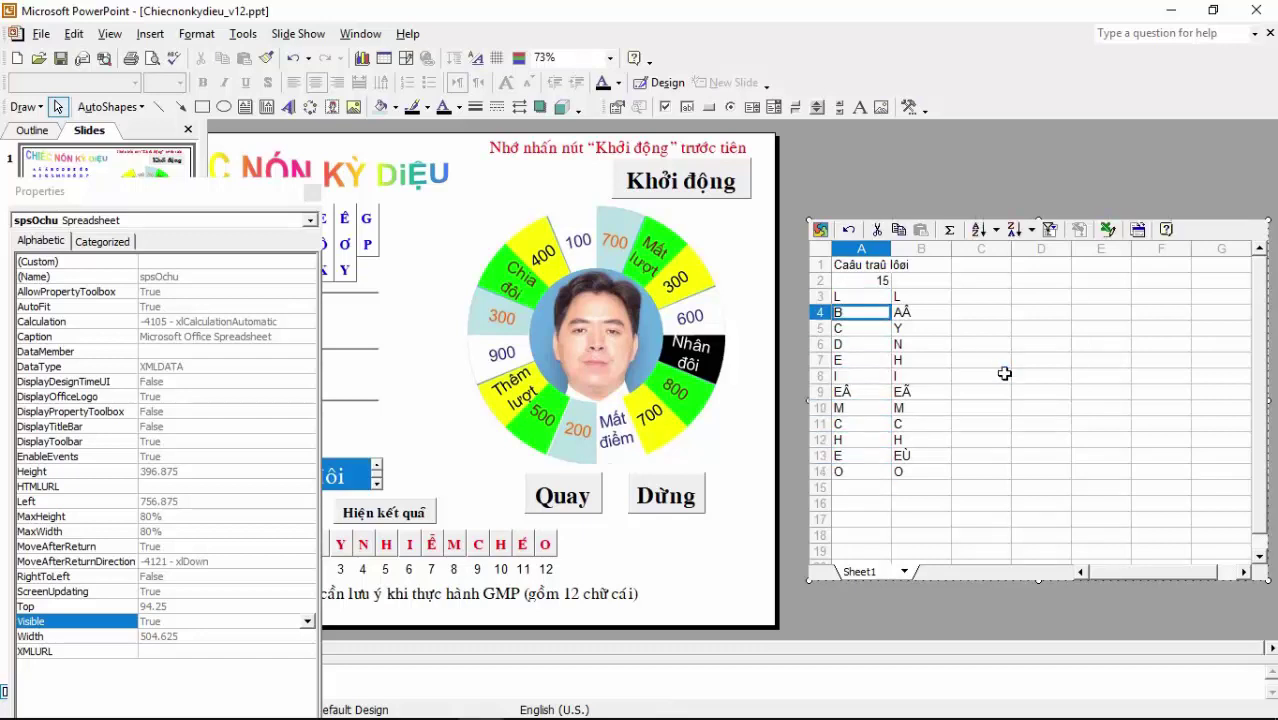
{"action": "type", "text": "AÂ"}
{"action": "key", "text": "Return"}
{"action": "type", "text": "Y"}
{"action": "key", "text": "Return"}
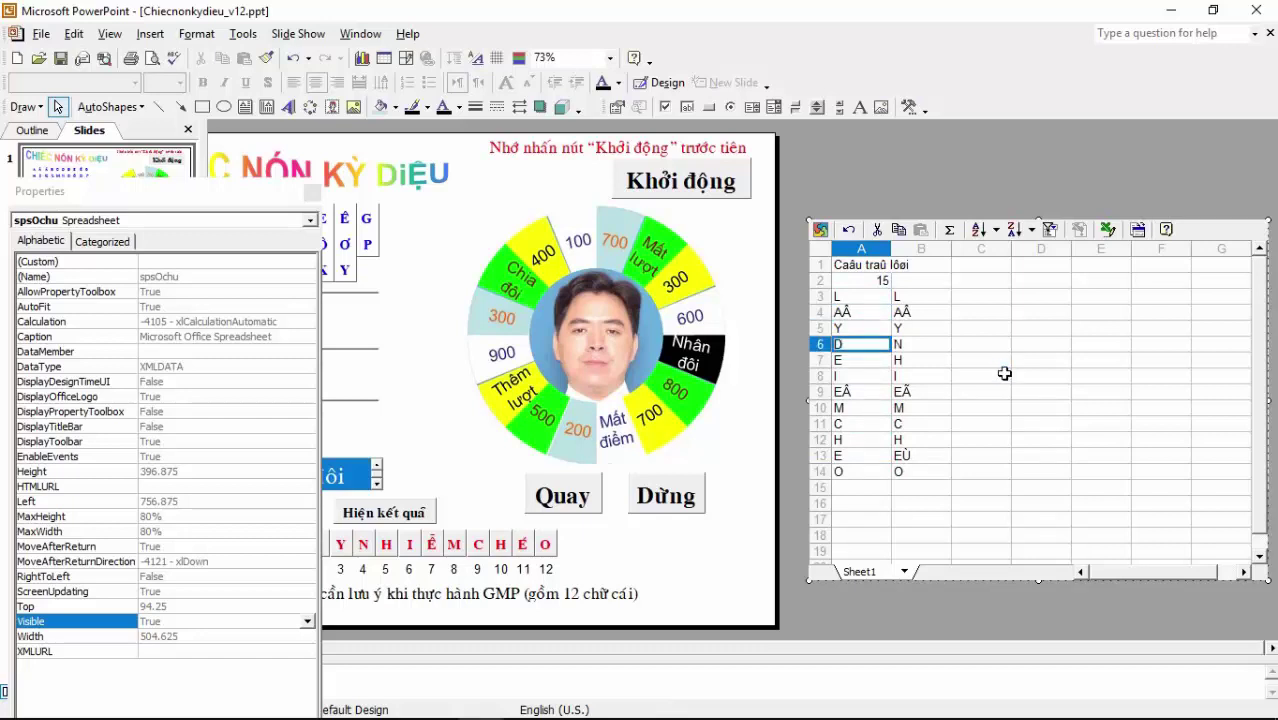
{"action": "type", "text": "N"}
{"action": "key", "text": "Return"}
{"action": "type", "text": "H"}
{"action": "key", "text": "Return"}
{"action": "key", "text": "Return"}
{"action": "key", "text": "Return"}
{"action": "key", "text": "Return"}
{"action": "key", "text": "Return"}
{"action": "key", "text": "Return"}
{"action": "key", "text": "Return"}
{"action": "key", "text": "Return"}
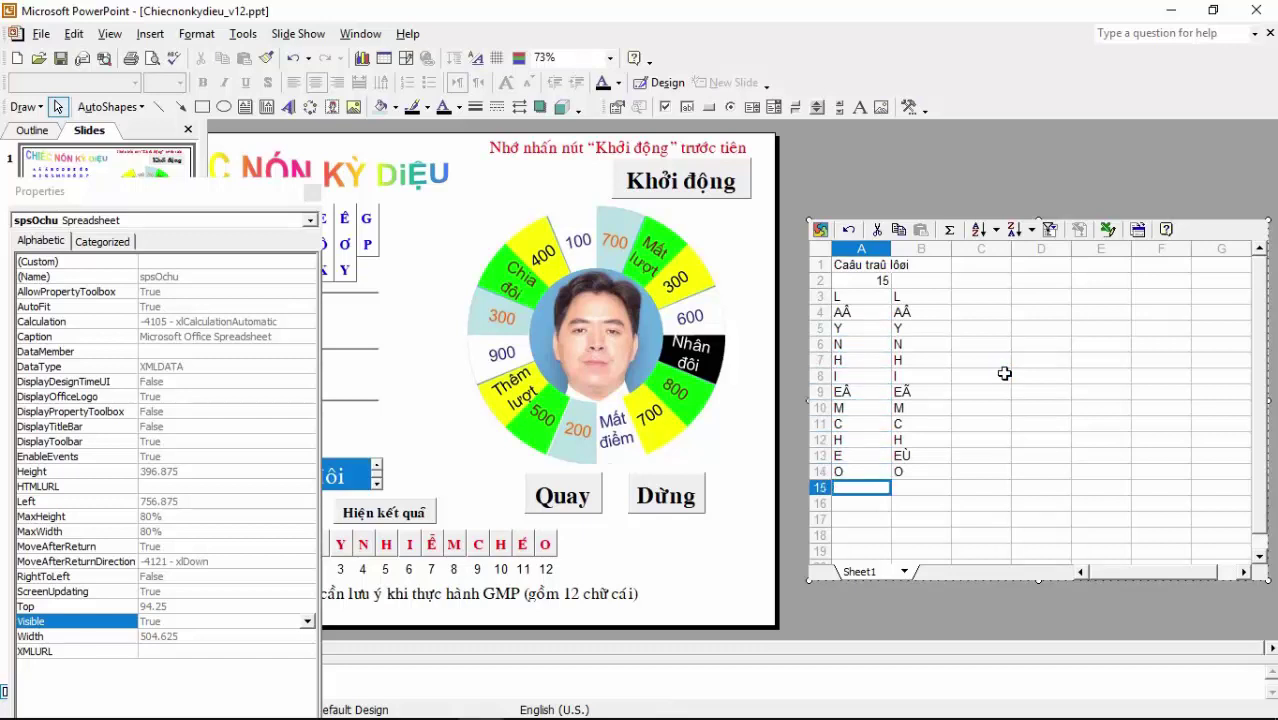
Step: Add T, H, O in A15–A17 and T, H, OÂ in B15–B17
{"action": "type", "text": "T"}
{"action": "key", "text": "Return"}
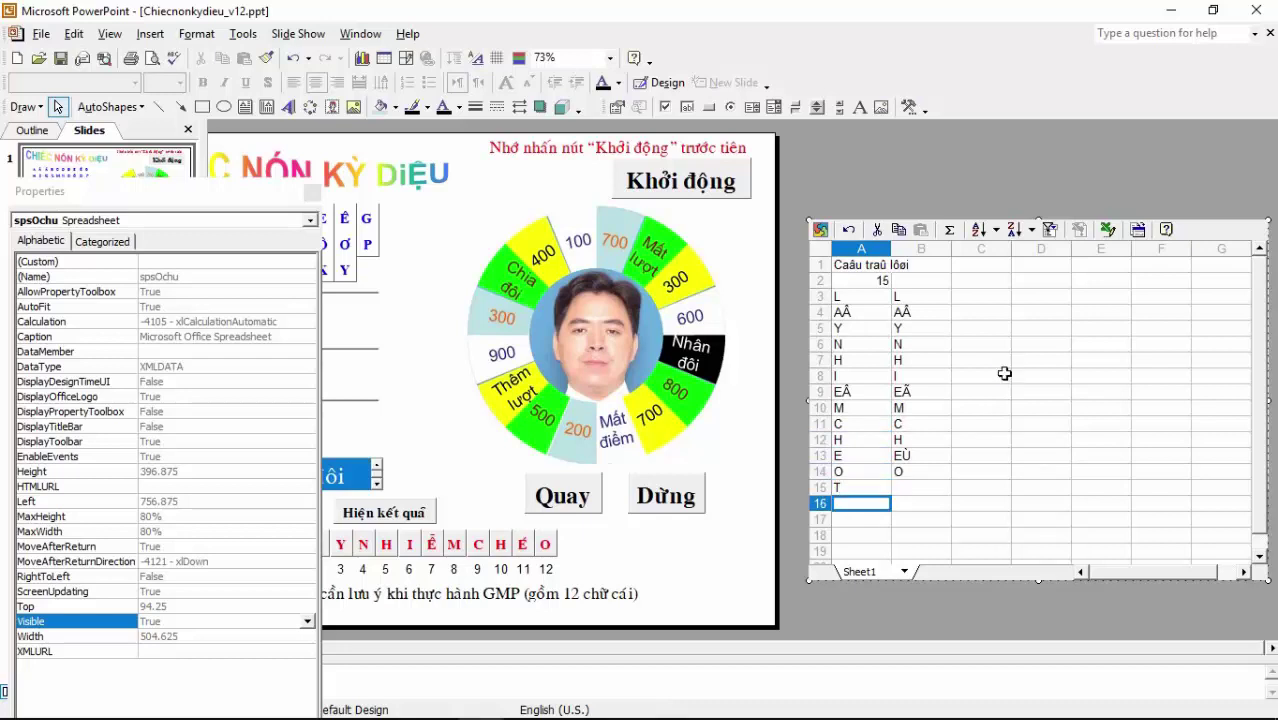
{"action": "type", "text": "H"}
{"action": "key", "text": "Return"}
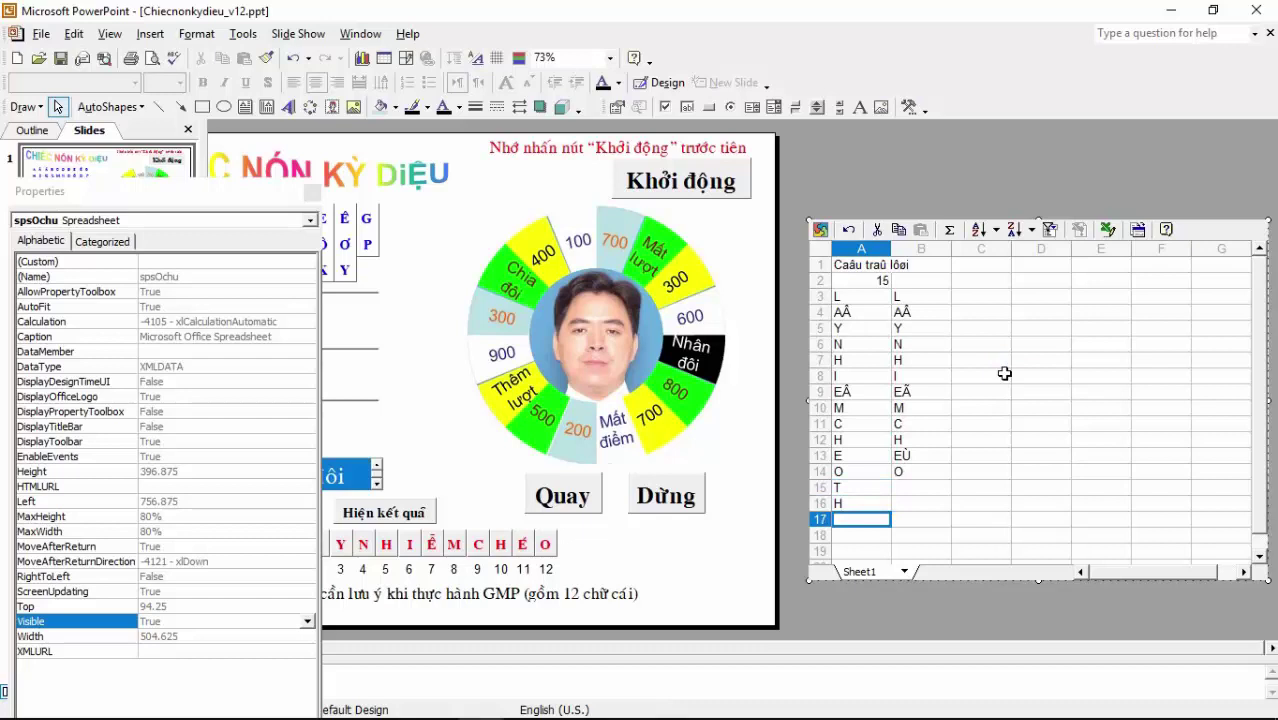
{"action": "type", "text": "O"}
{"action": "key", "text": "Tab"}
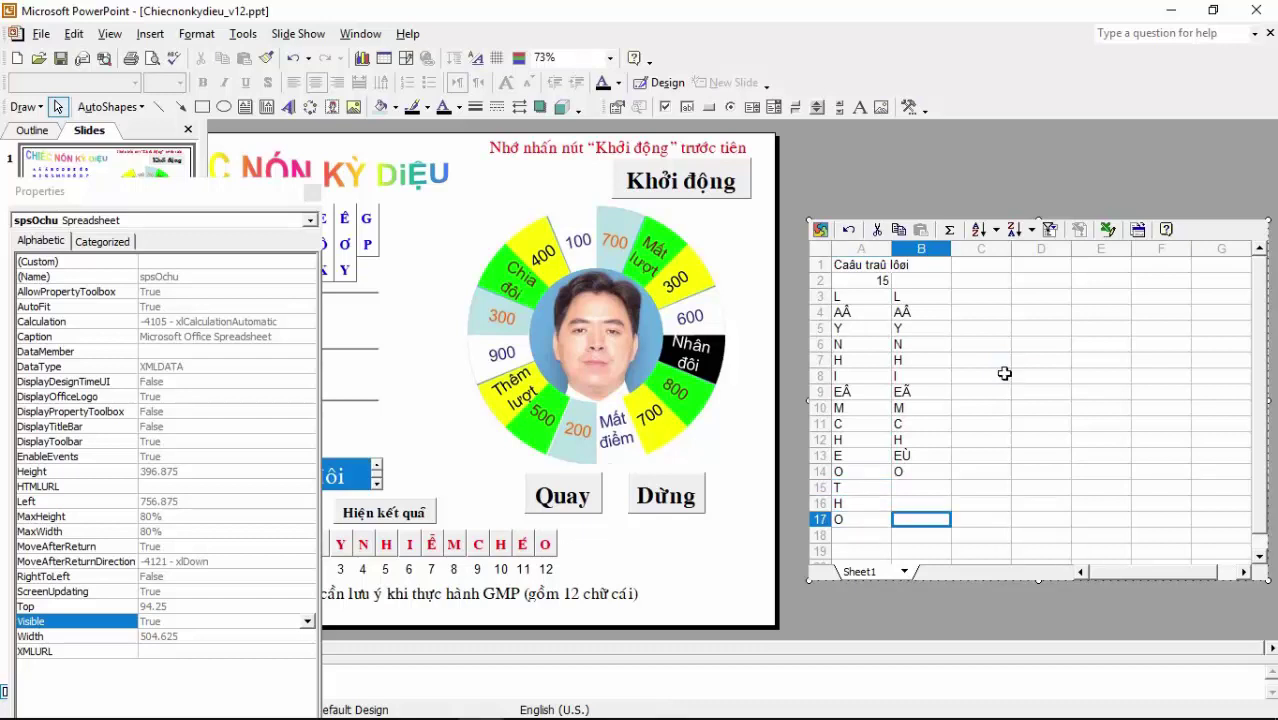
{"action": "key", "text": "Up"}
{"action": "key", "text": "Up"}
{"action": "type", "text": "T"}
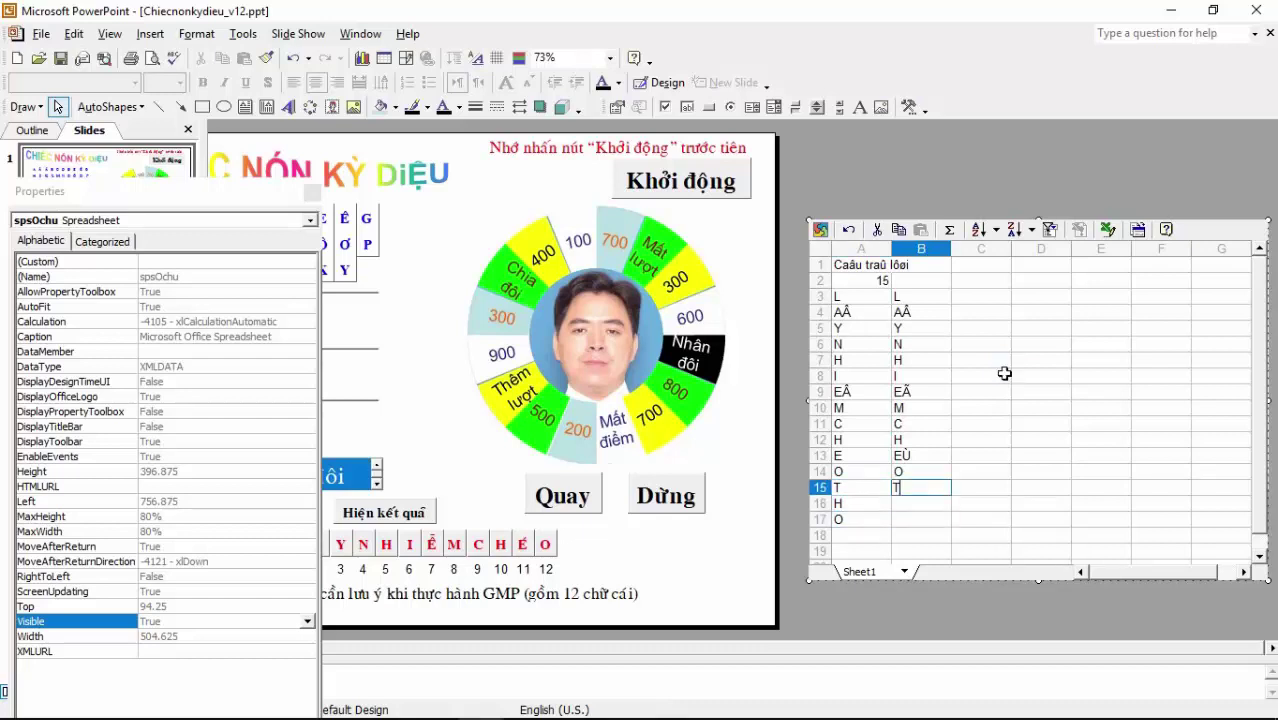
{"action": "key", "text": "Return"}
{"action": "type", "text": "H"}
{"action": "key", "text": "Return"}
{"action": "type", "text": "OÂ"}
{"action": "key", "text": "Return"}
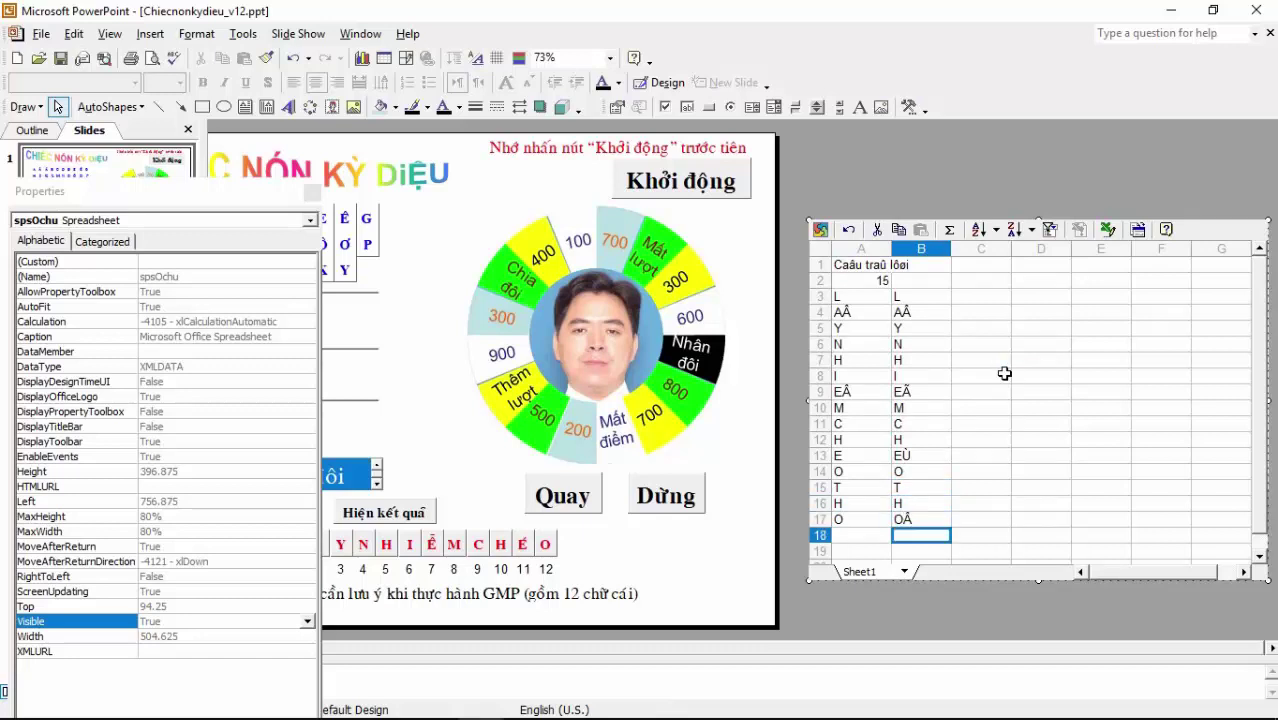
{"action": "left_click", "coordinate": [917, 298]}
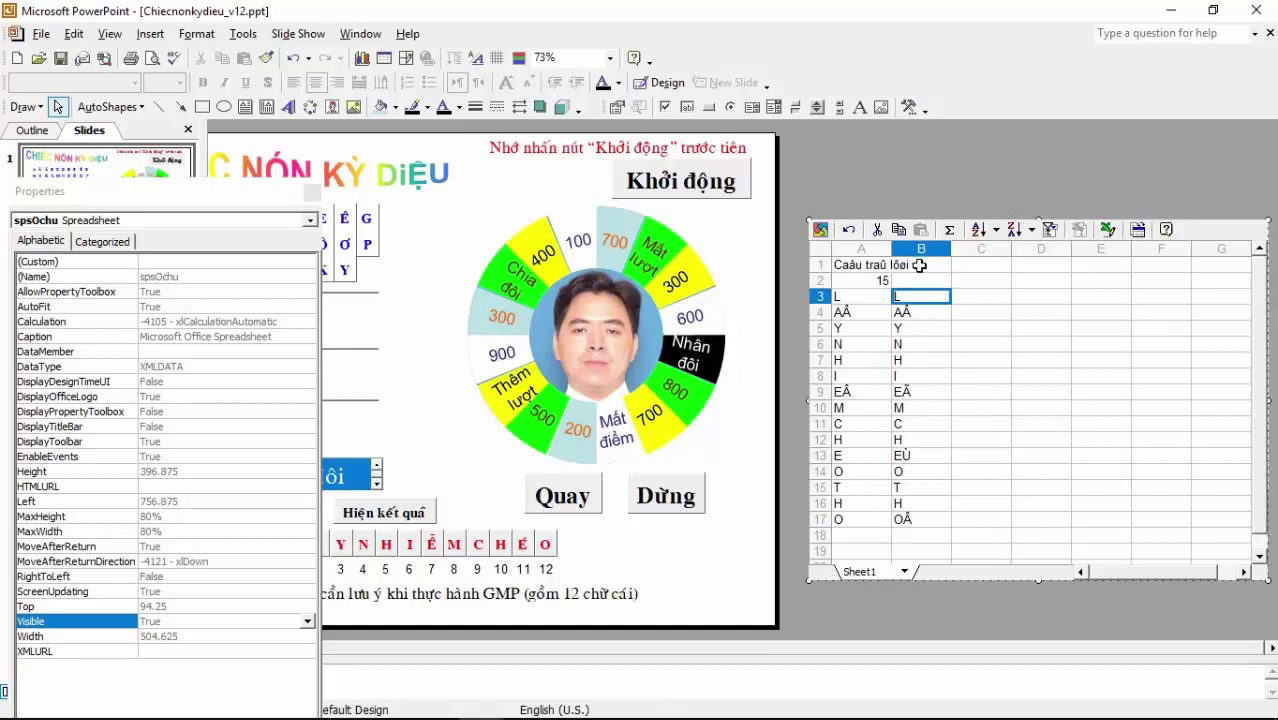
{"action": "left_click", "coordinate": [306, 621]}
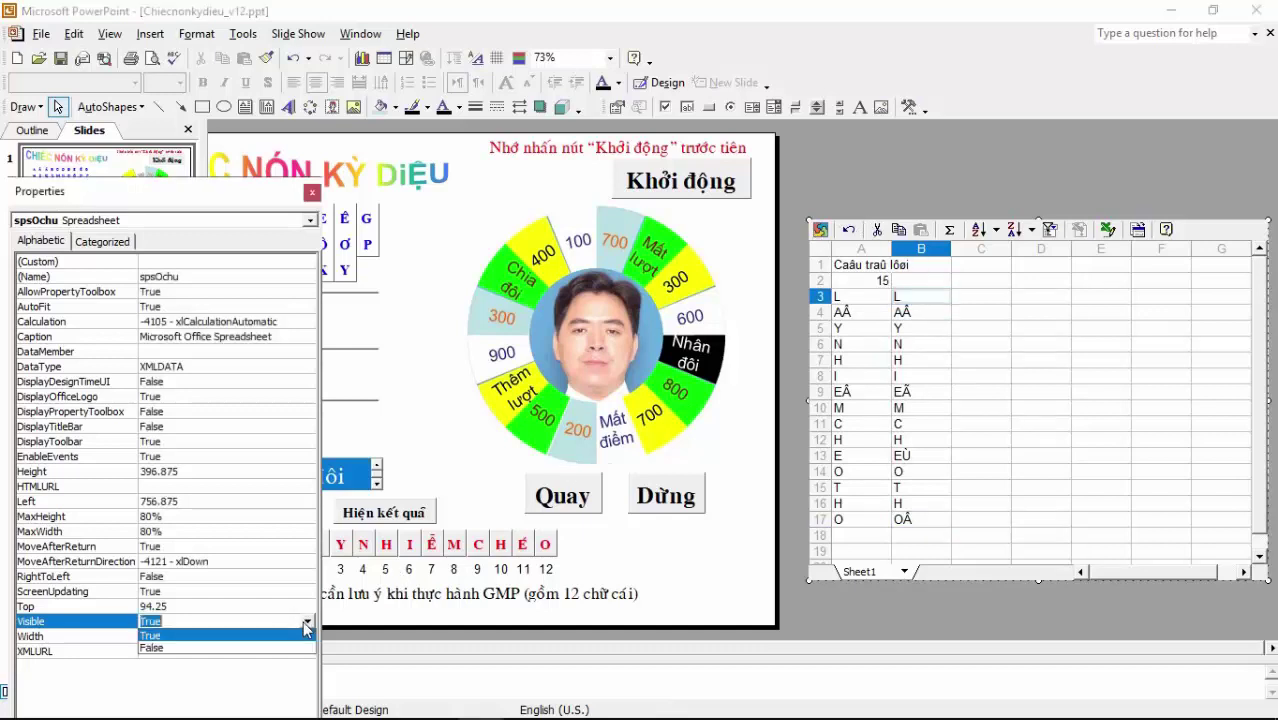
Step: Set the spreadsheet's Visible to False, close Properties, and start a fresh game in slide show
{"action": "left_click", "coordinate": [216, 649]}
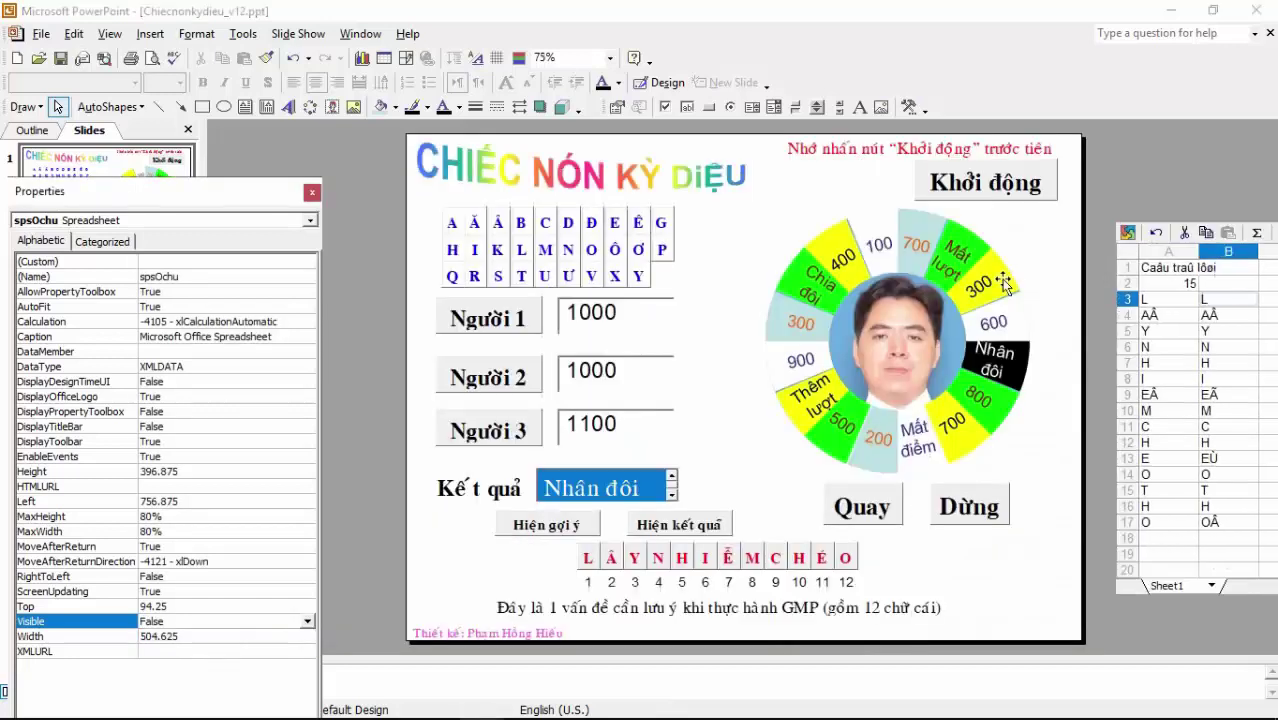
{"action": "left_click", "coordinate": [1108, 173]}
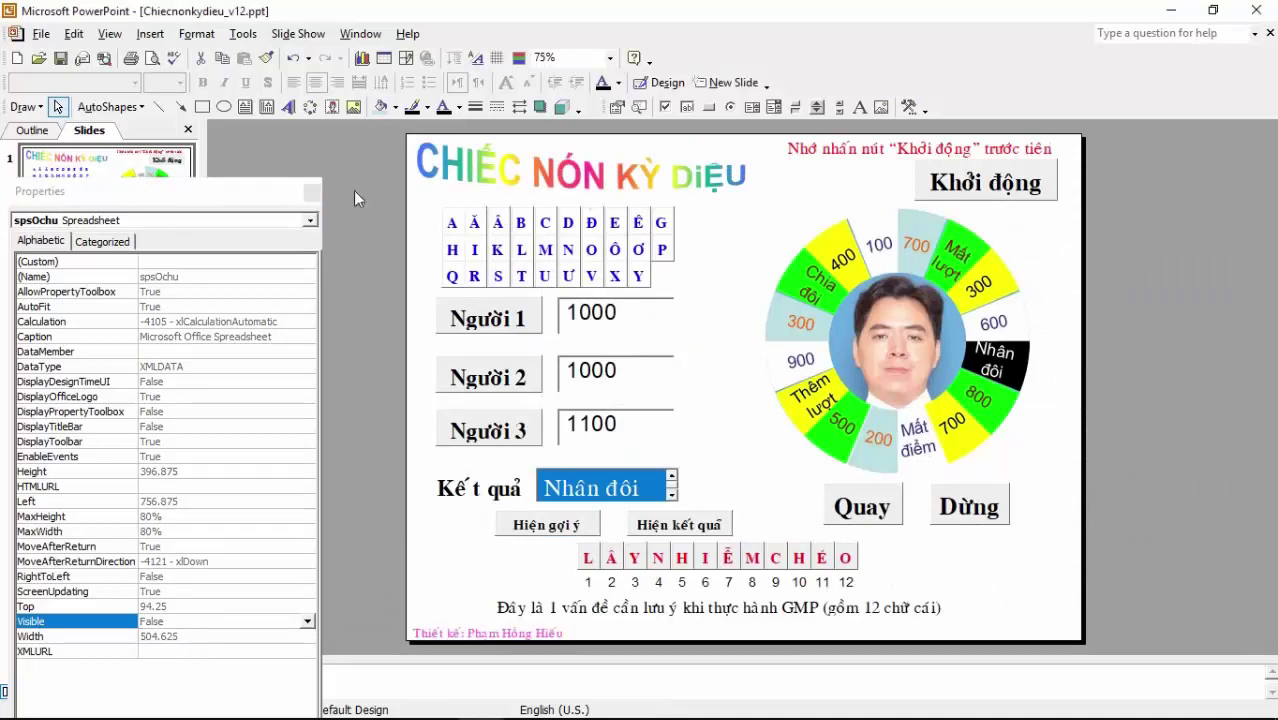
{"action": "left_click", "coordinate": [311, 194]}
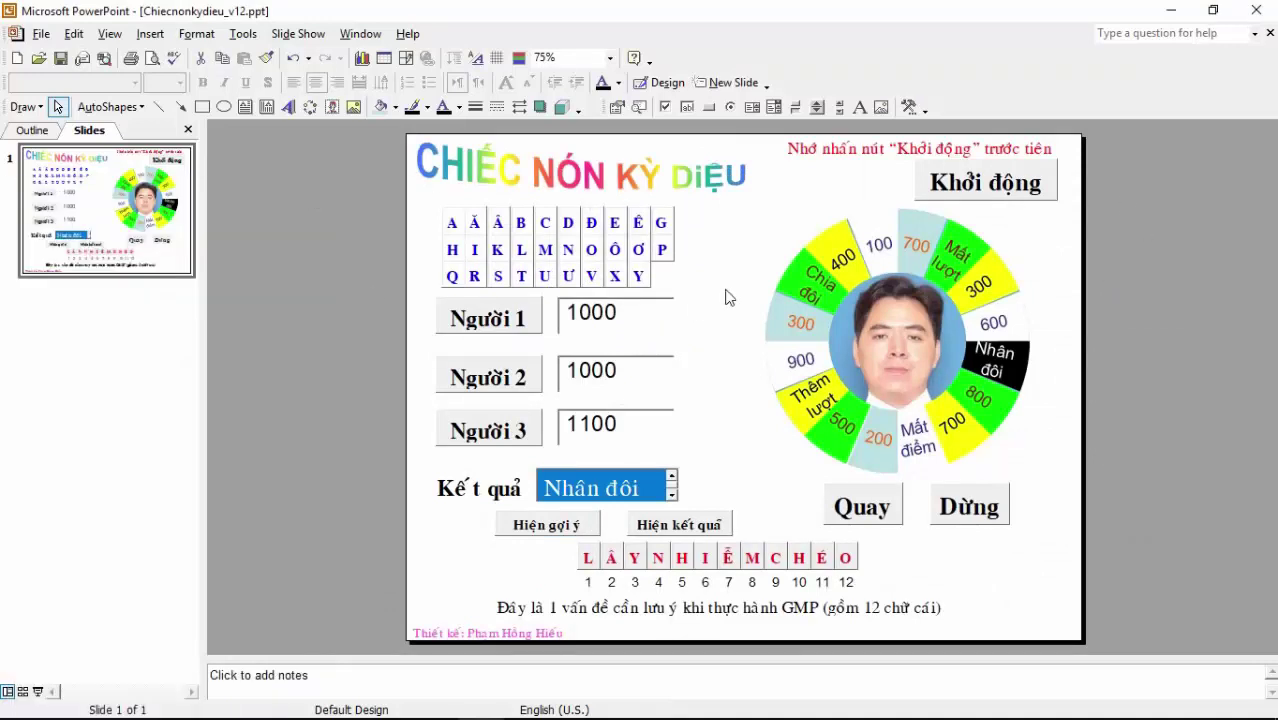
{"action": "key", "text": "F5"}
{"action": "left_click", "coordinate": [995, 70]}
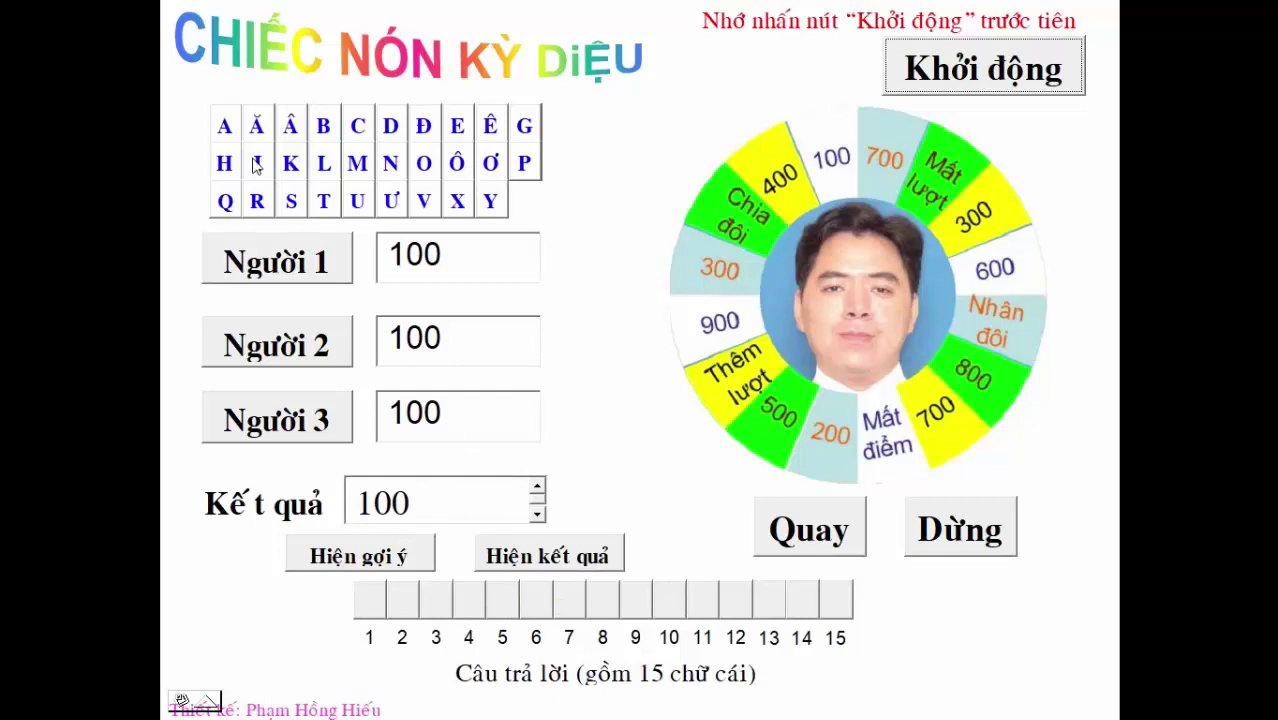
Step: Guess Â and H, revealing Â in box 2 and H in boxes 5, 10 and 14
{"action": "left_click", "coordinate": [226, 128]}
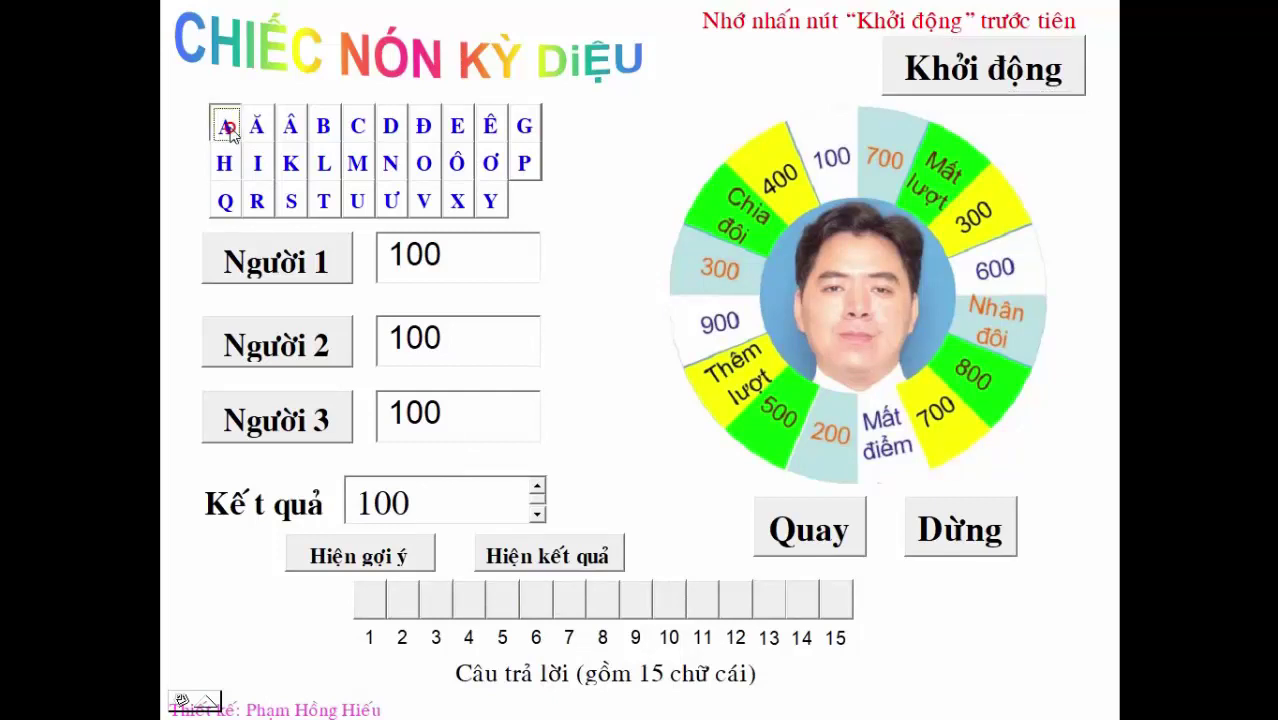
{"action": "left_click", "coordinate": [258, 135]}
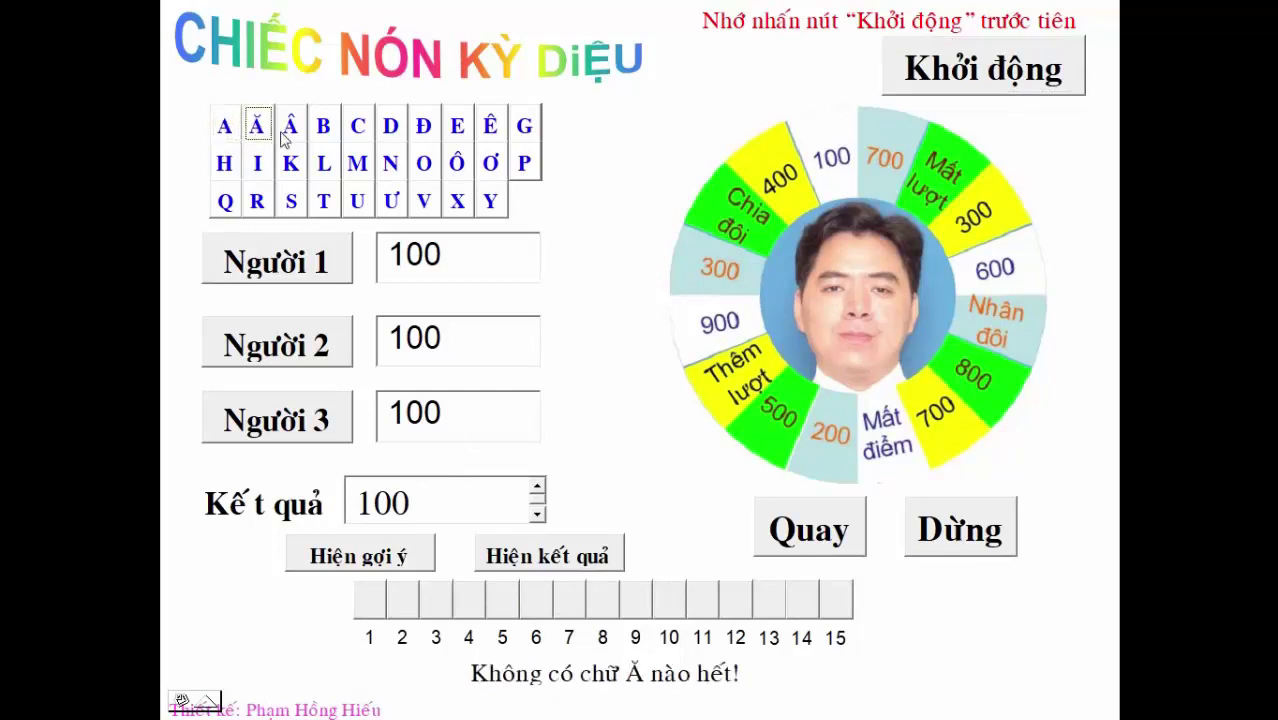
{"action": "left_click", "coordinate": [288, 138]}
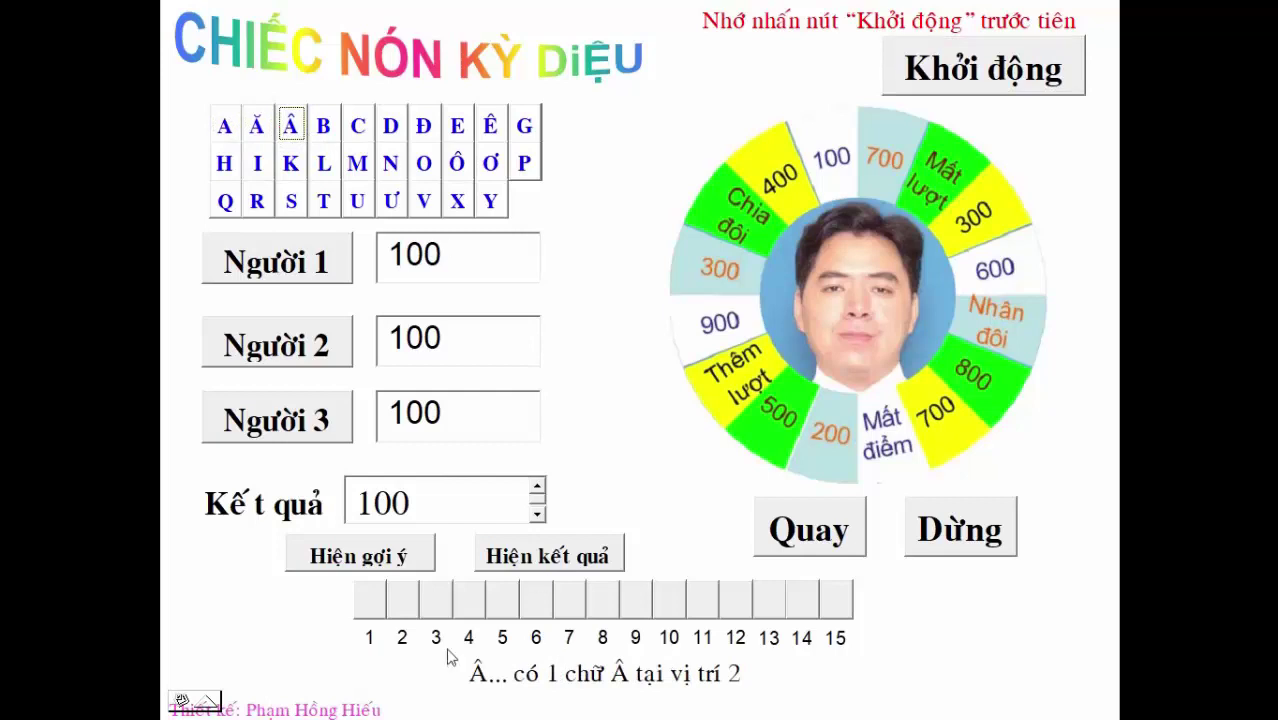
{"action": "left_click", "coordinate": [402, 612]}
{"action": "left_click", "coordinate": [226, 165]}
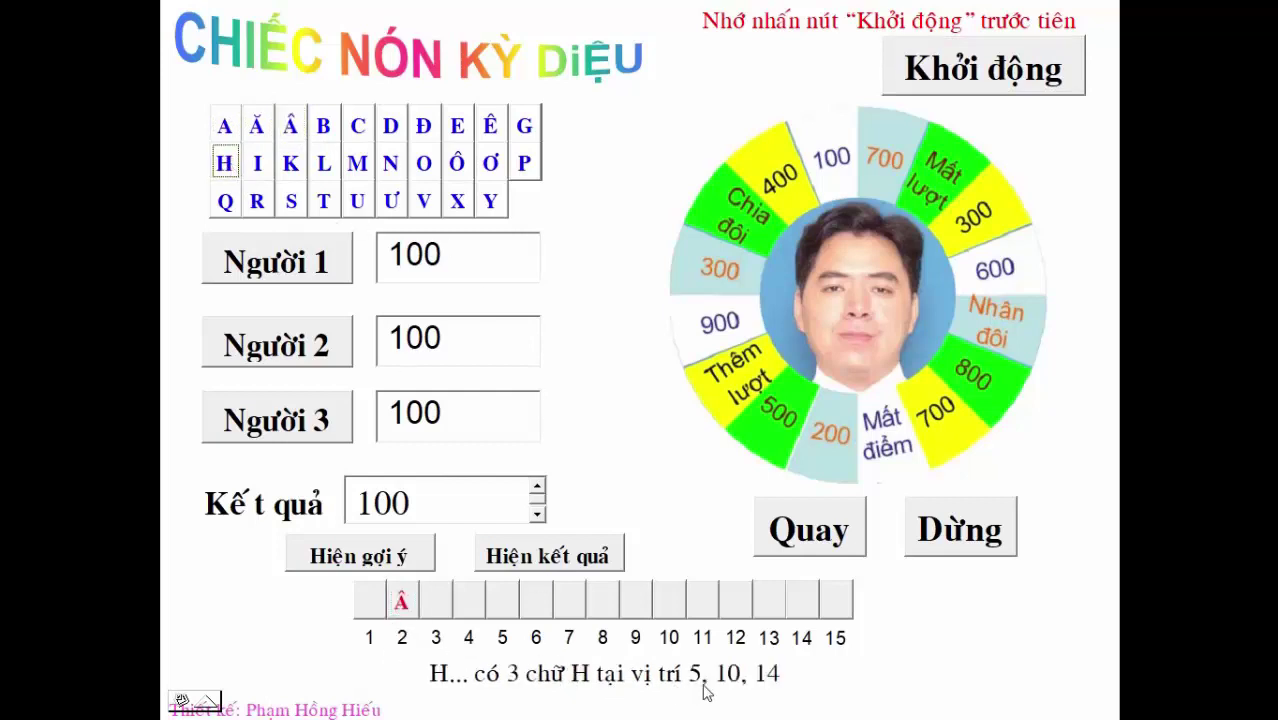
{"action": "left_click", "coordinate": [501, 606]}
{"action": "left_click", "coordinate": [672, 608]}
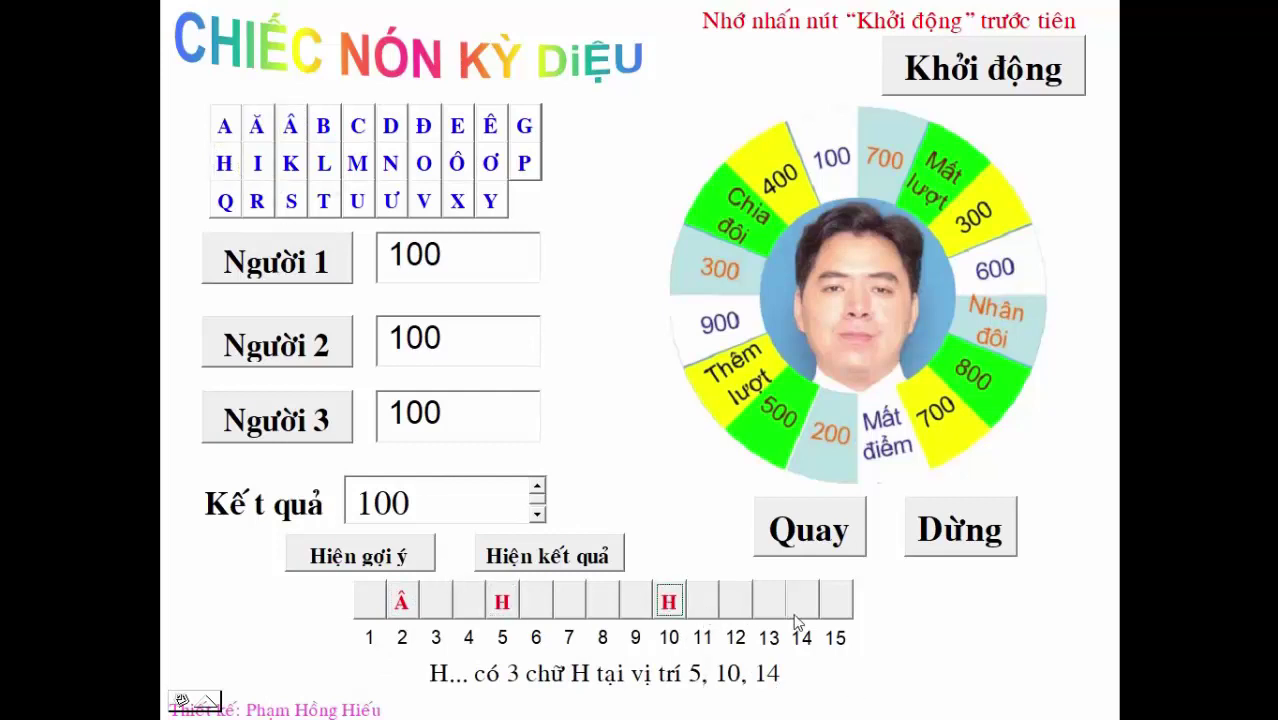
{"action": "left_click", "coordinate": [800, 610]}
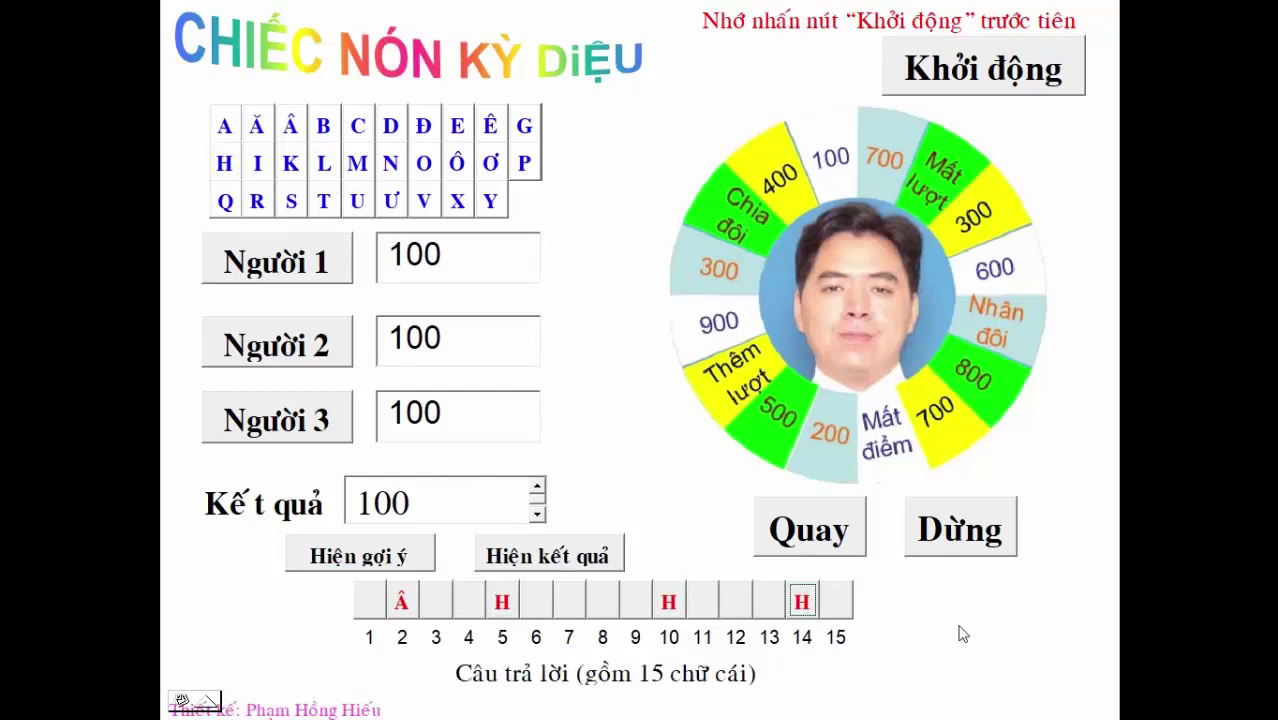
Step: Guess M, T and O to fill boxes 8, 13, 12 and 15, show the full answer, then exit
{"action": "left_click", "coordinate": [356, 168]}
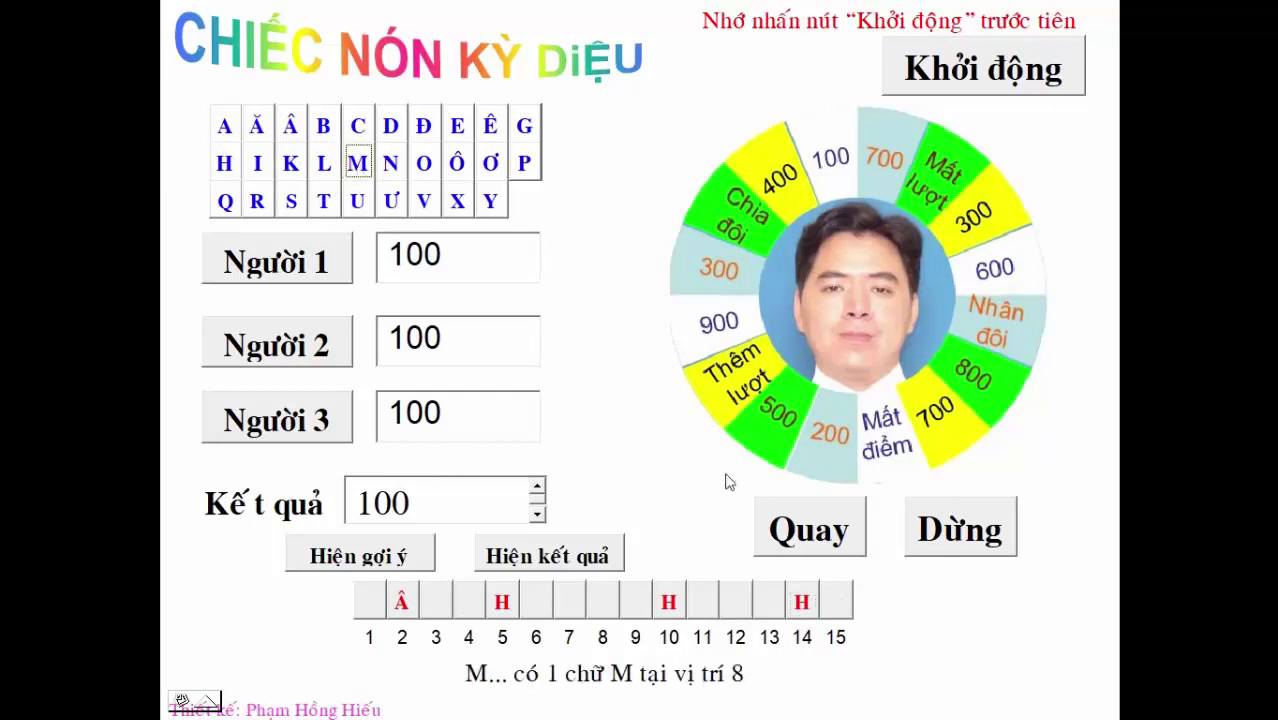
{"action": "left_click", "coordinate": [603, 603]}
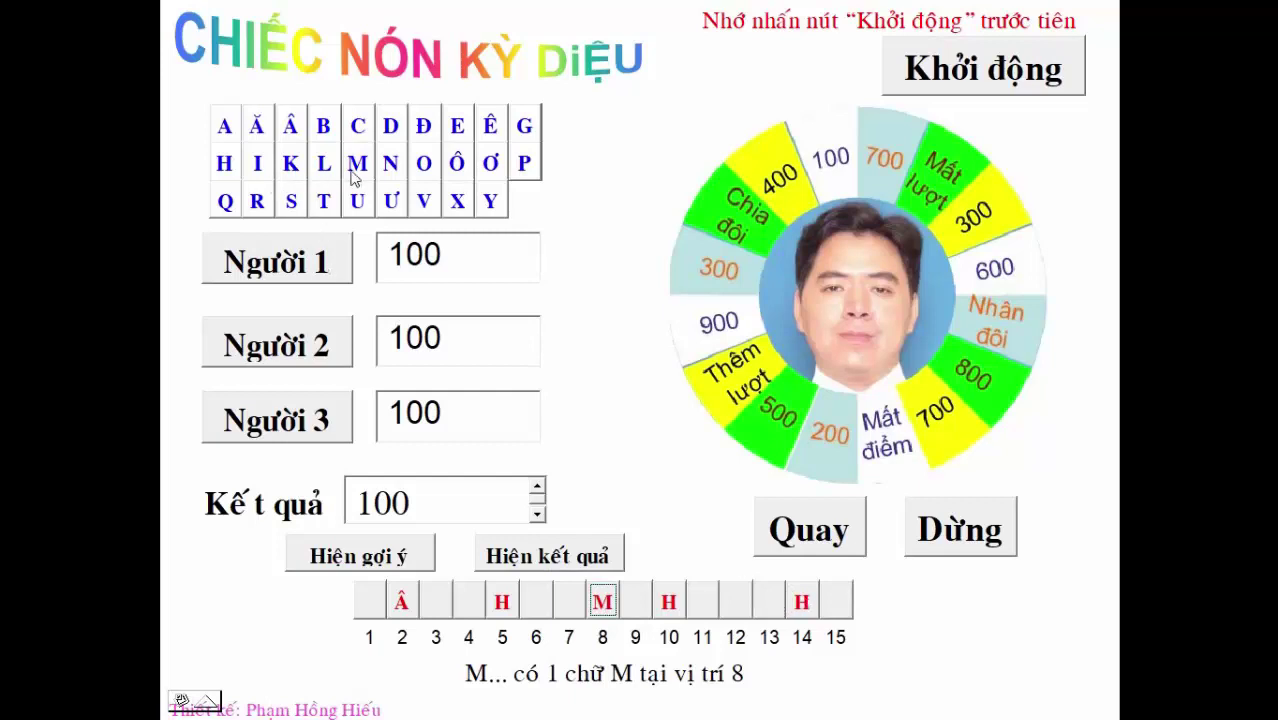
{"action": "left_click", "coordinate": [328, 202]}
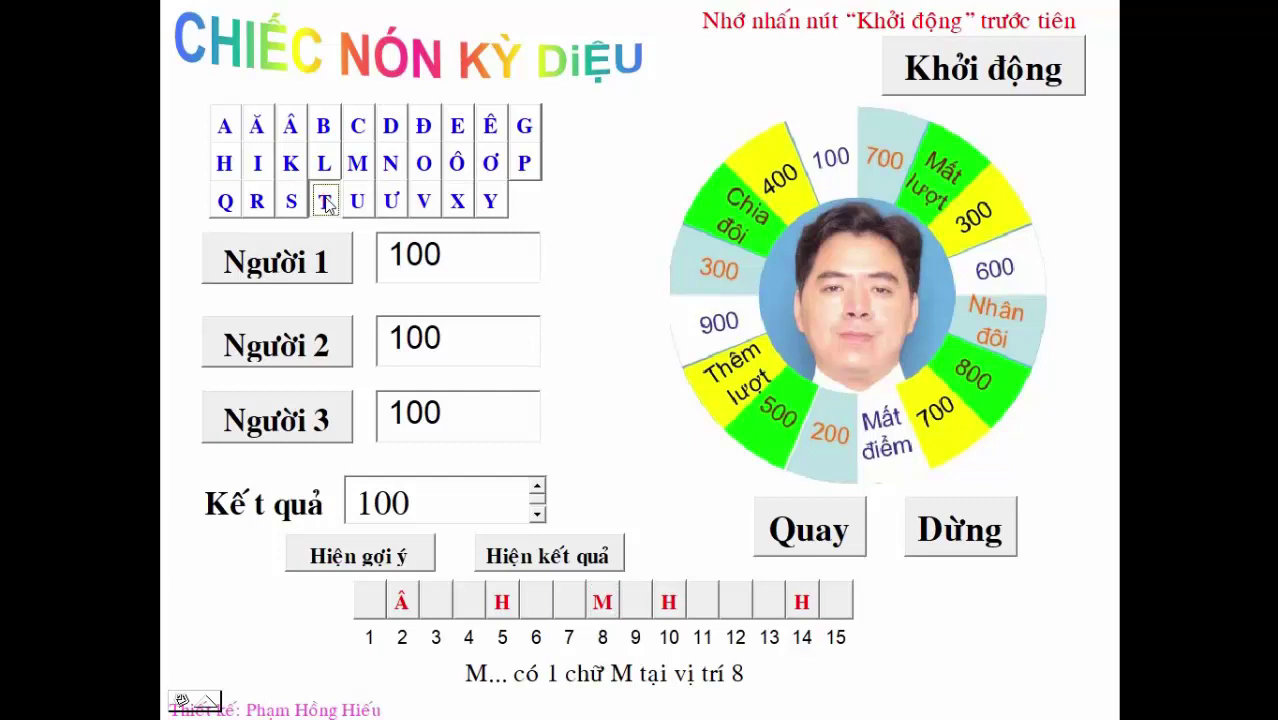
{"action": "left_click", "coordinate": [762, 605]}
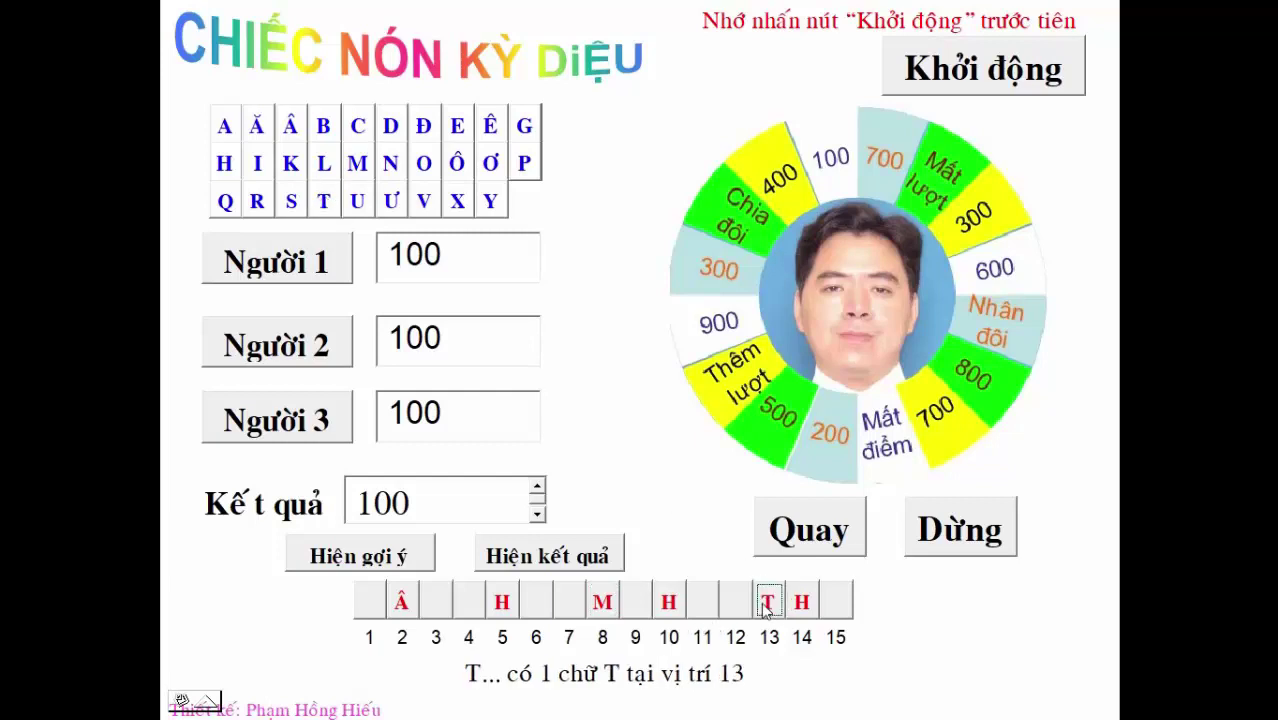
{"action": "left_click", "coordinate": [424, 163]}
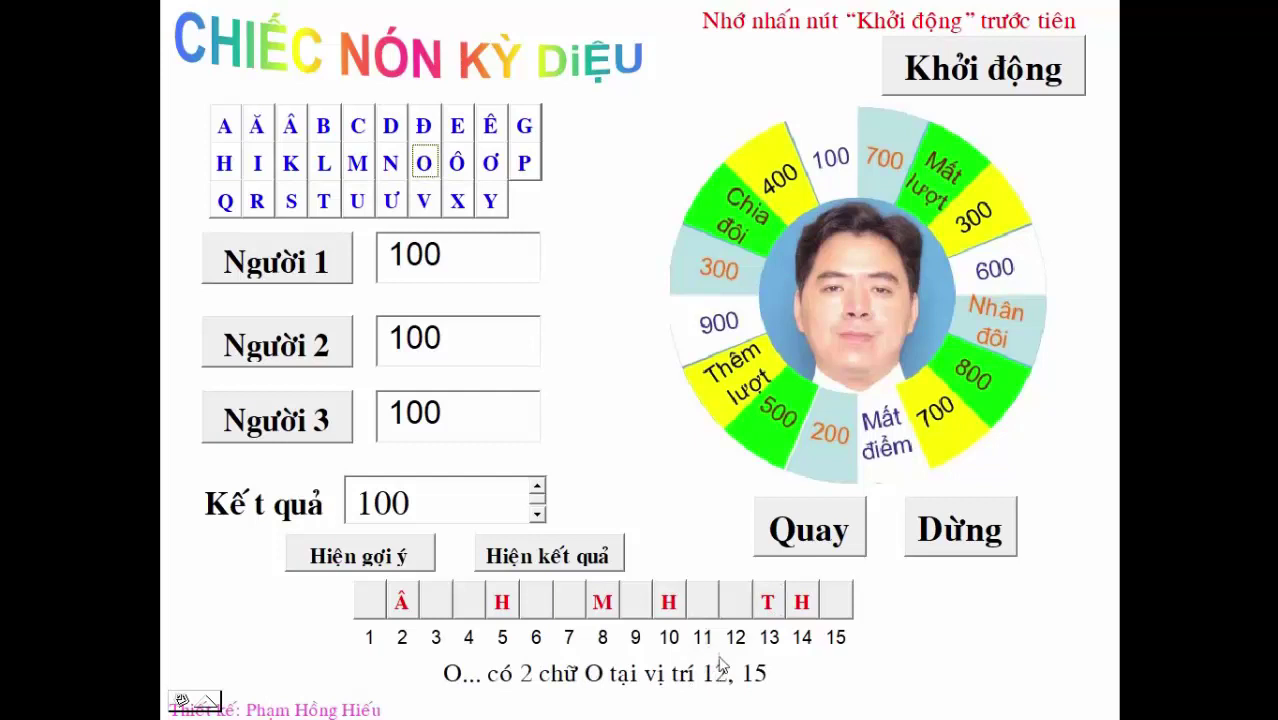
{"action": "left_click", "coordinate": [733, 602]}
{"action": "left_click", "coordinate": [836, 605]}
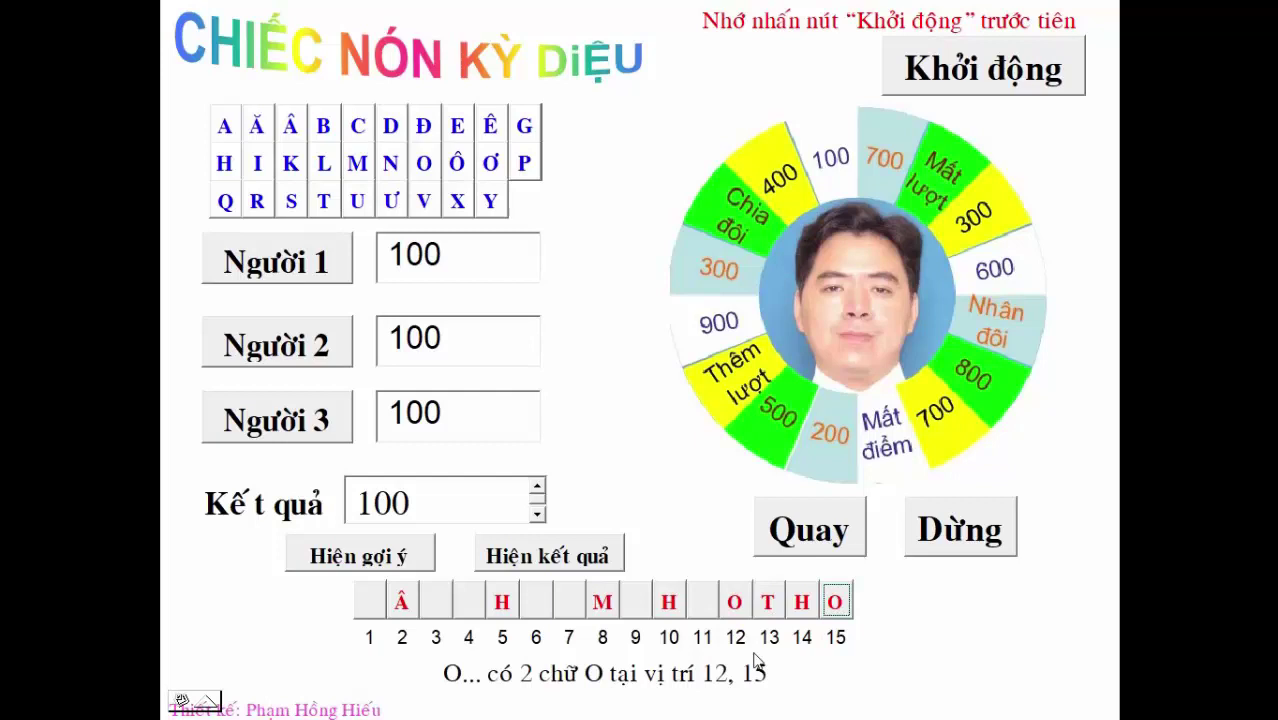
{"action": "left_click", "coordinate": [562, 566]}
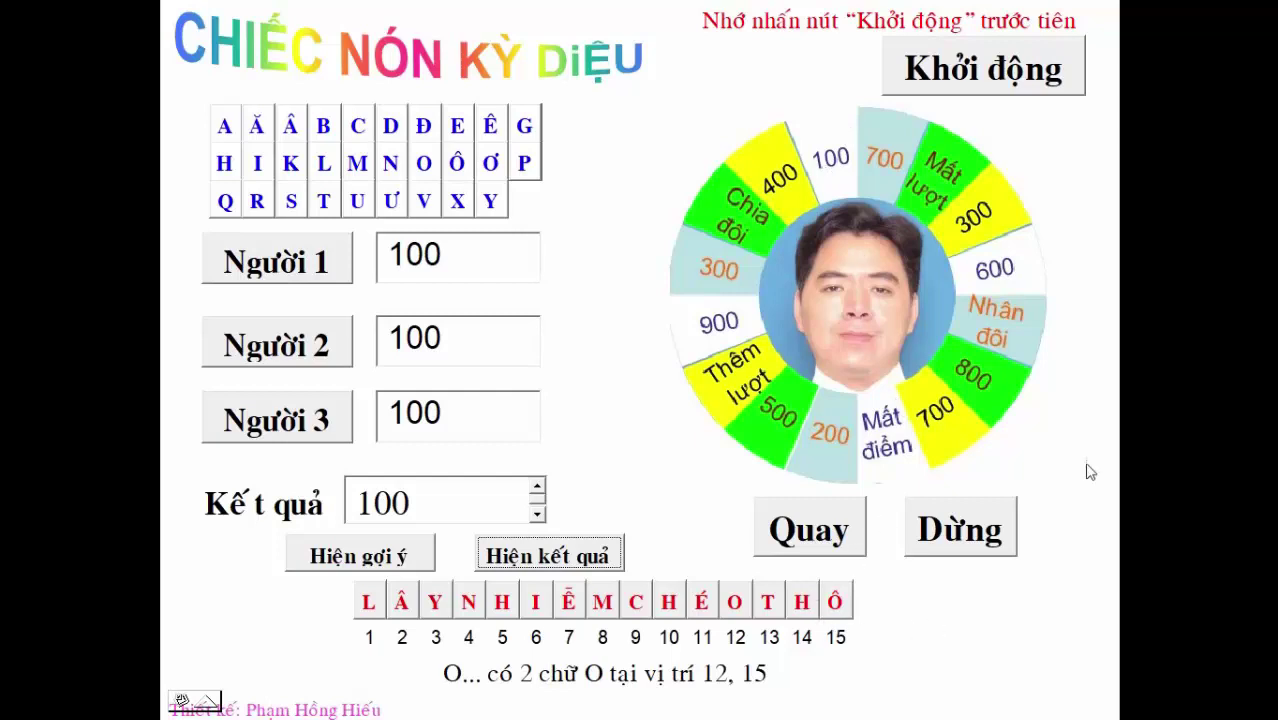
{"action": "key", "text": "Escape"}
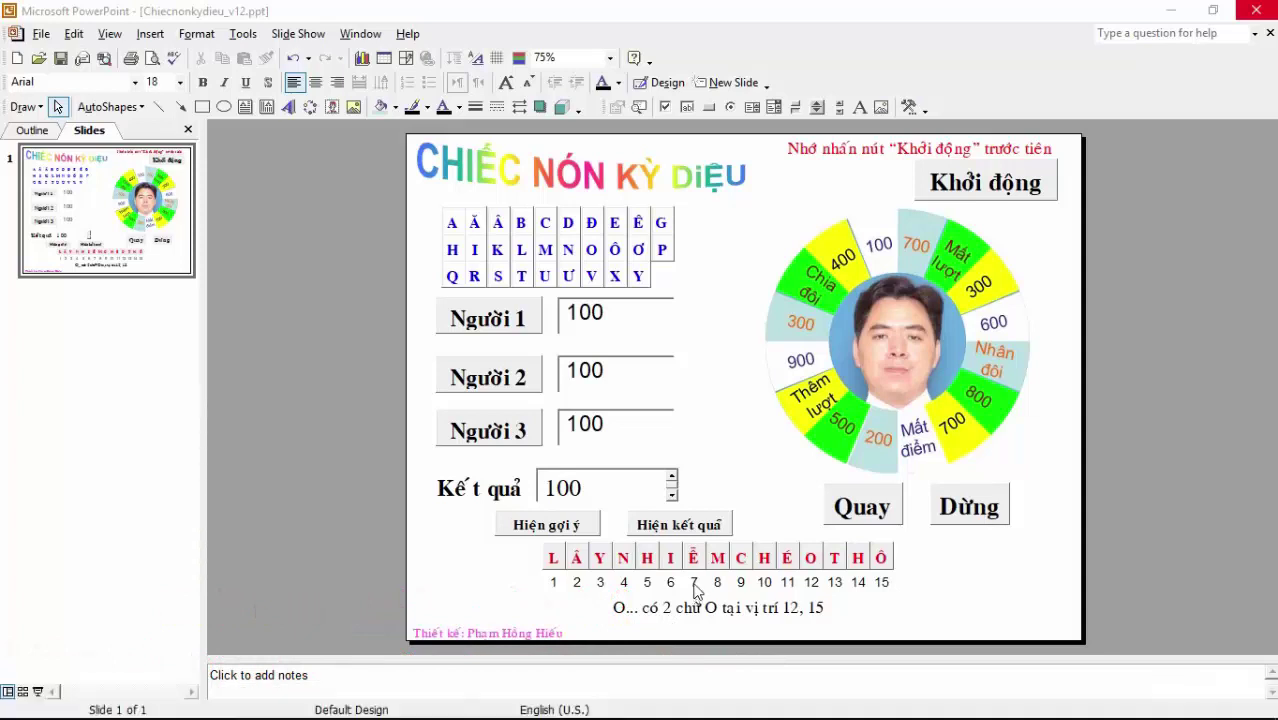
Step: Start the Chiecnonkydieu_v10.ppt slide show, spin the wheel, and apply the result to Người 1
{"action": "left_click", "coordinate": [479, 703]}
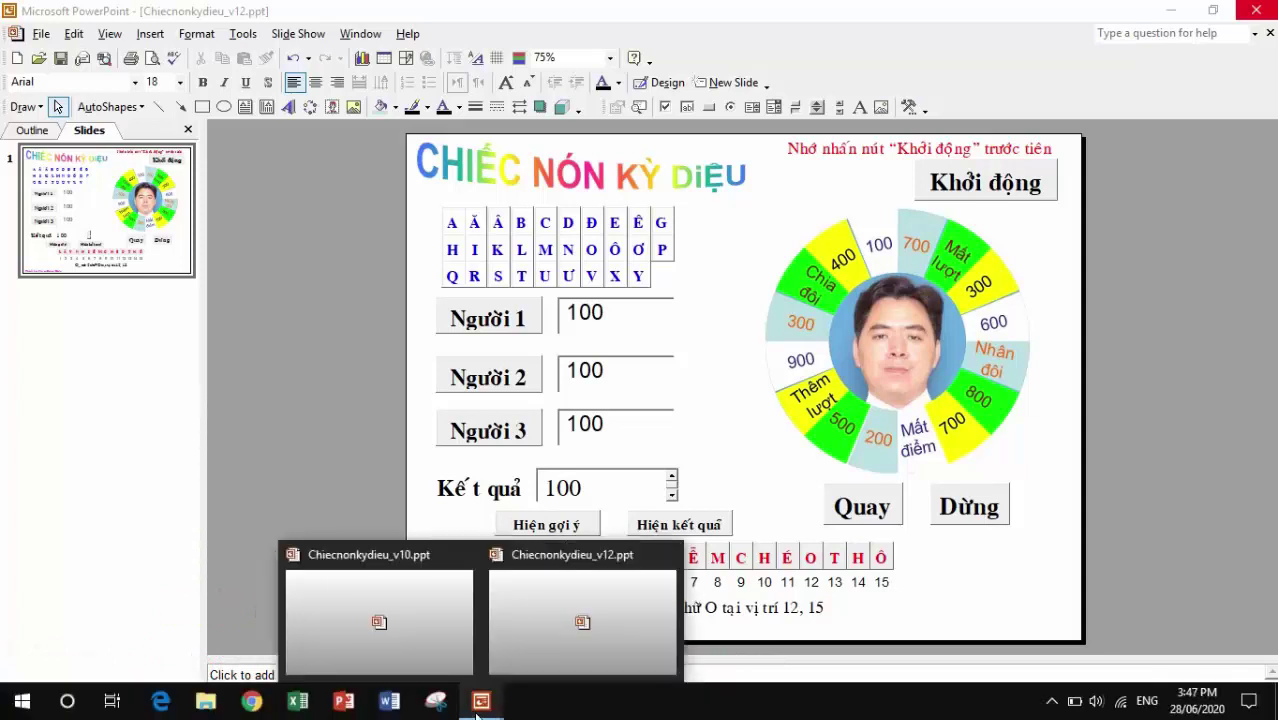
{"action": "left_click", "coordinate": [391, 649]}
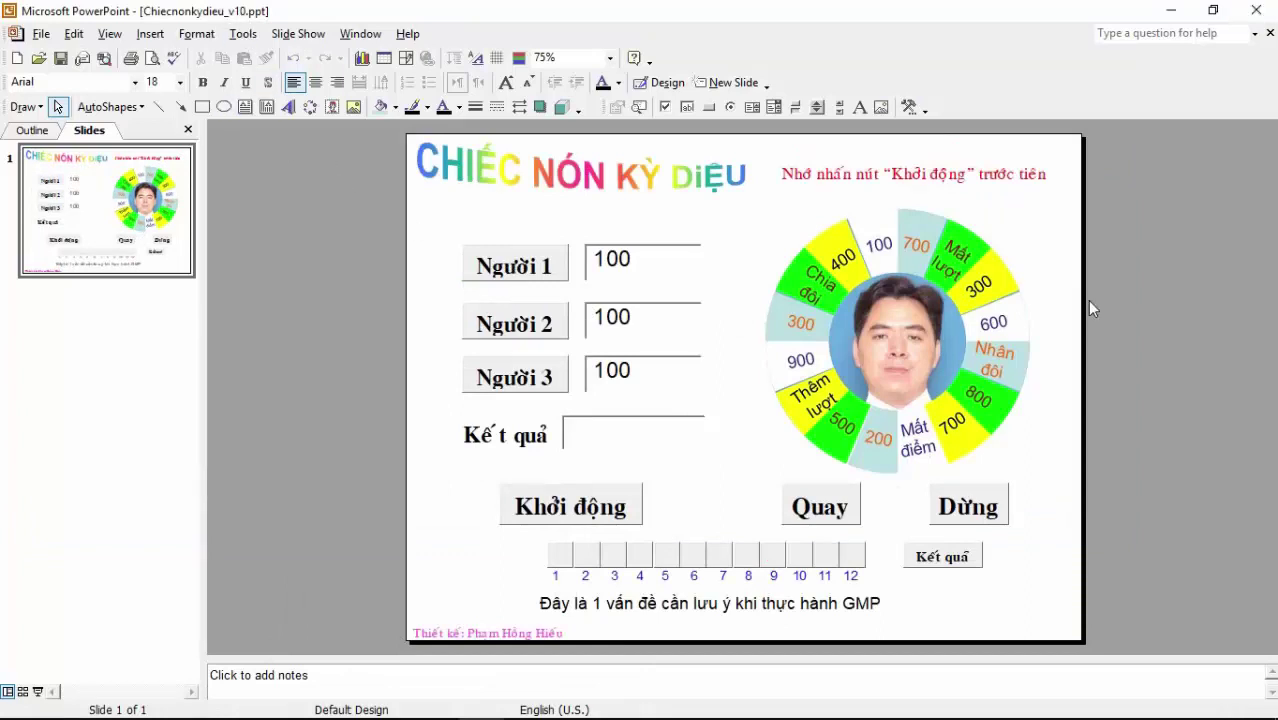
{"action": "key", "text": "F5"}
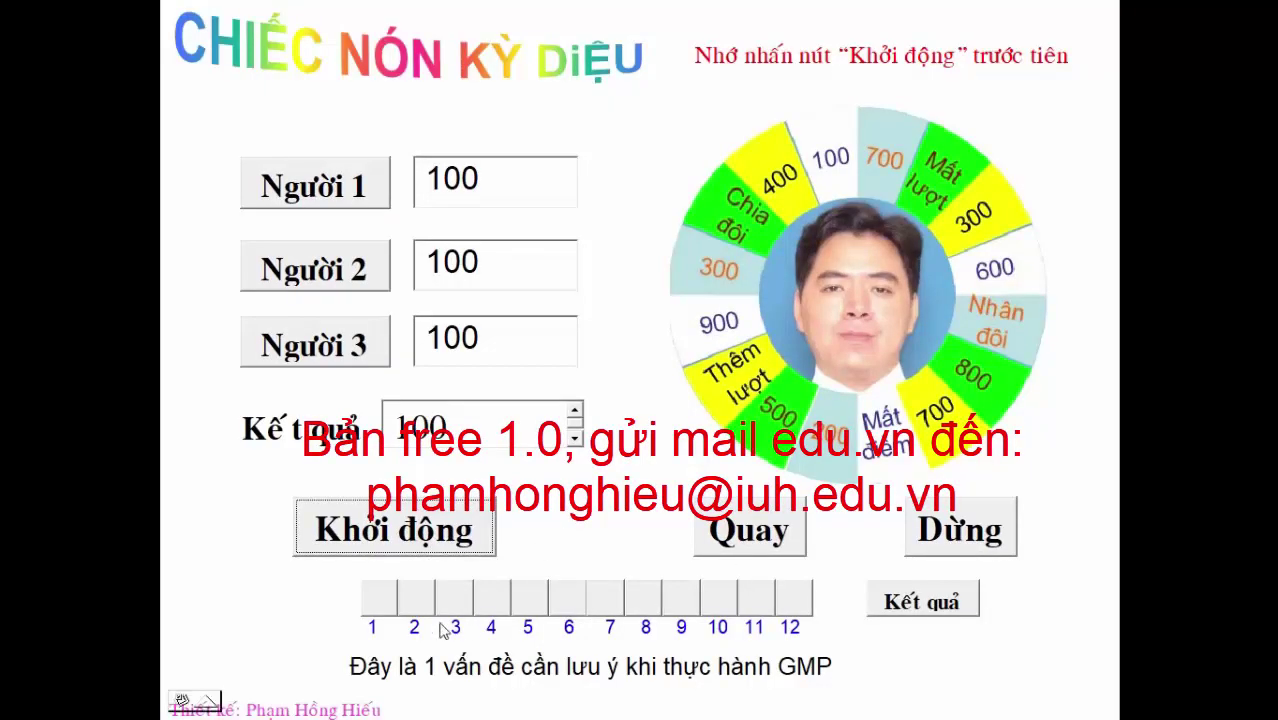
{"action": "left_click", "coordinate": [758, 545]}
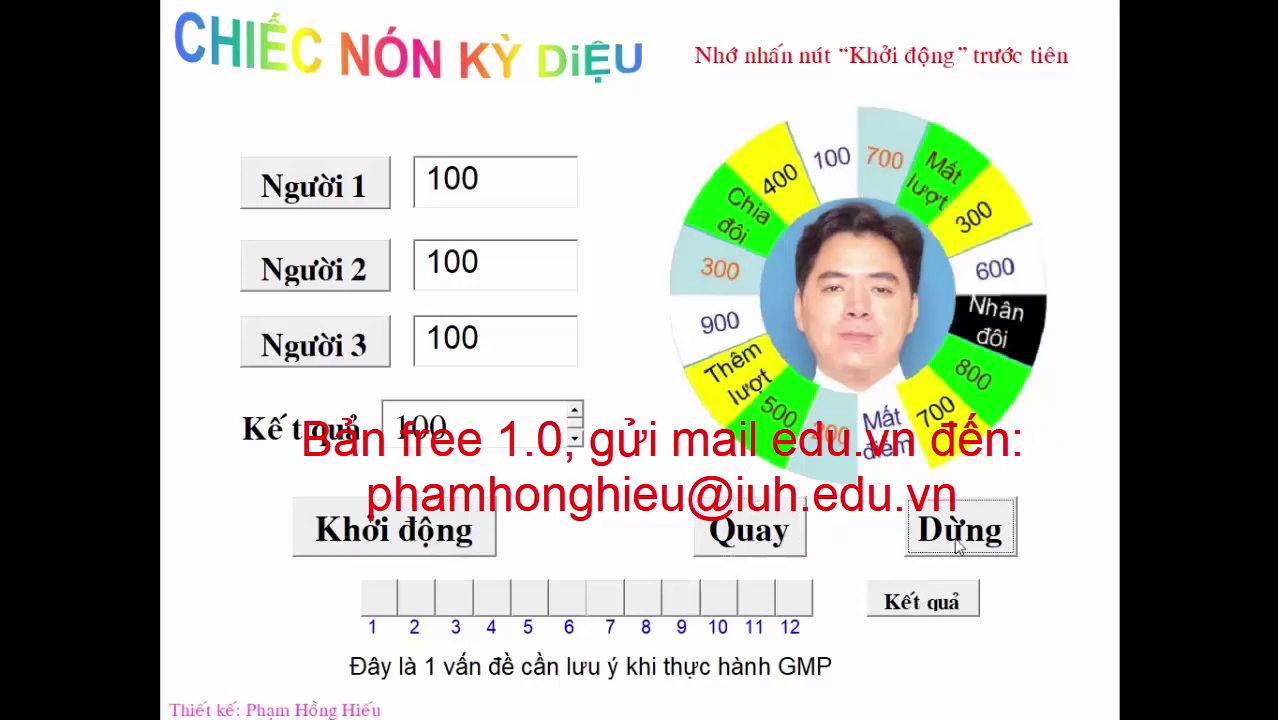
{"action": "left_click", "coordinate": [952, 541]}
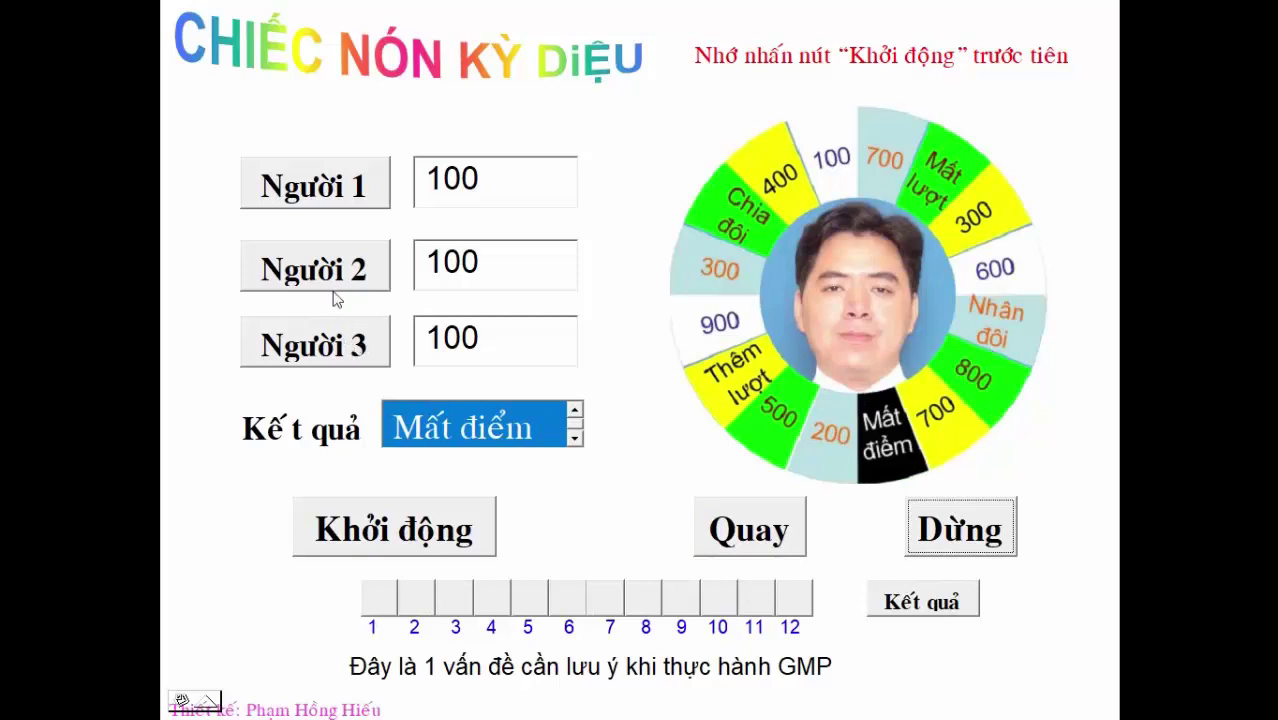
{"action": "left_click", "coordinate": [322, 195]}
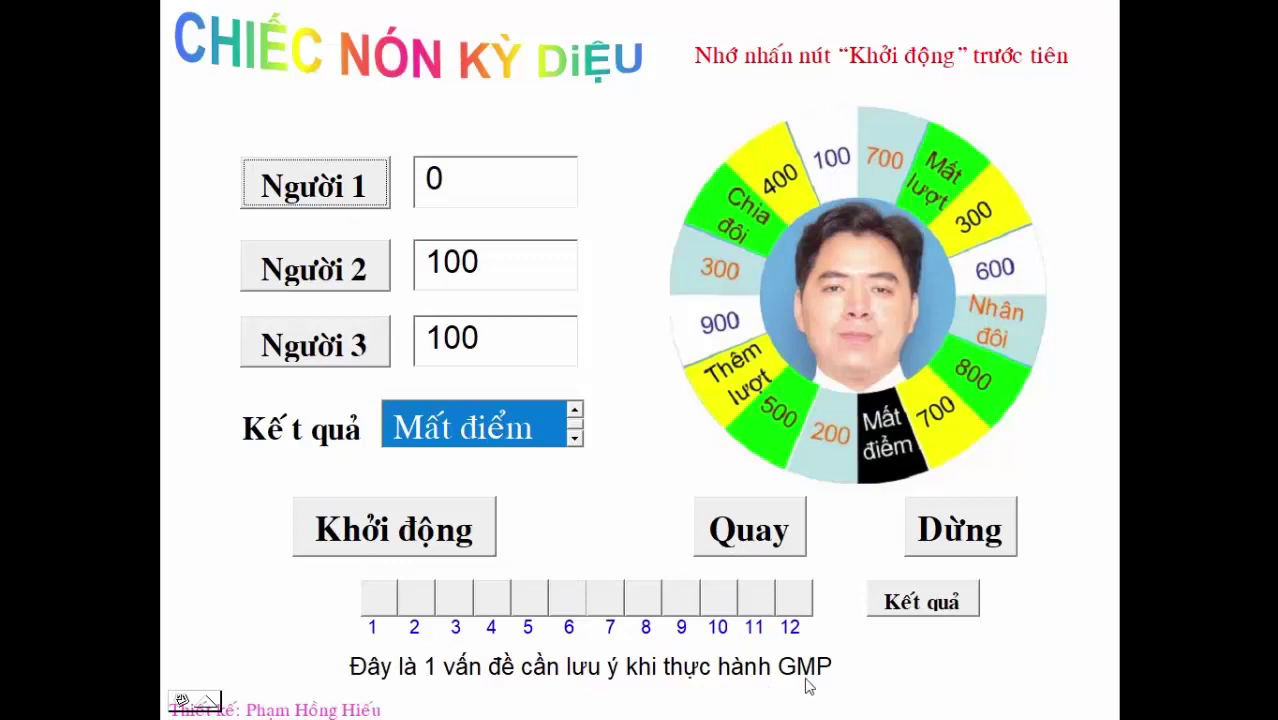
Step: Reveal all twelve answer boxes, show the accented answer LÂYNHIỄMCHÉO with Kết quả, then end the show
{"action": "left_click", "coordinate": [392, 605]}
{"action": "left_click", "coordinate": [418, 605]}
{"action": "left_click", "coordinate": [458, 605]}
{"action": "left_click", "coordinate": [496, 605]}
{"action": "left_click", "coordinate": [534, 605]}
{"action": "left_click", "coordinate": [572, 605]}
{"action": "left_click", "coordinate": [605, 602]}
{"action": "left_click", "coordinate": [643, 602]}
{"action": "left_click", "coordinate": [680, 602]}
{"action": "left_click", "coordinate": [718, 602]}
{"action": "left_click", "coordinate": [756, 602]}
{"action": "left_click", "coordinate": [787, 605]}
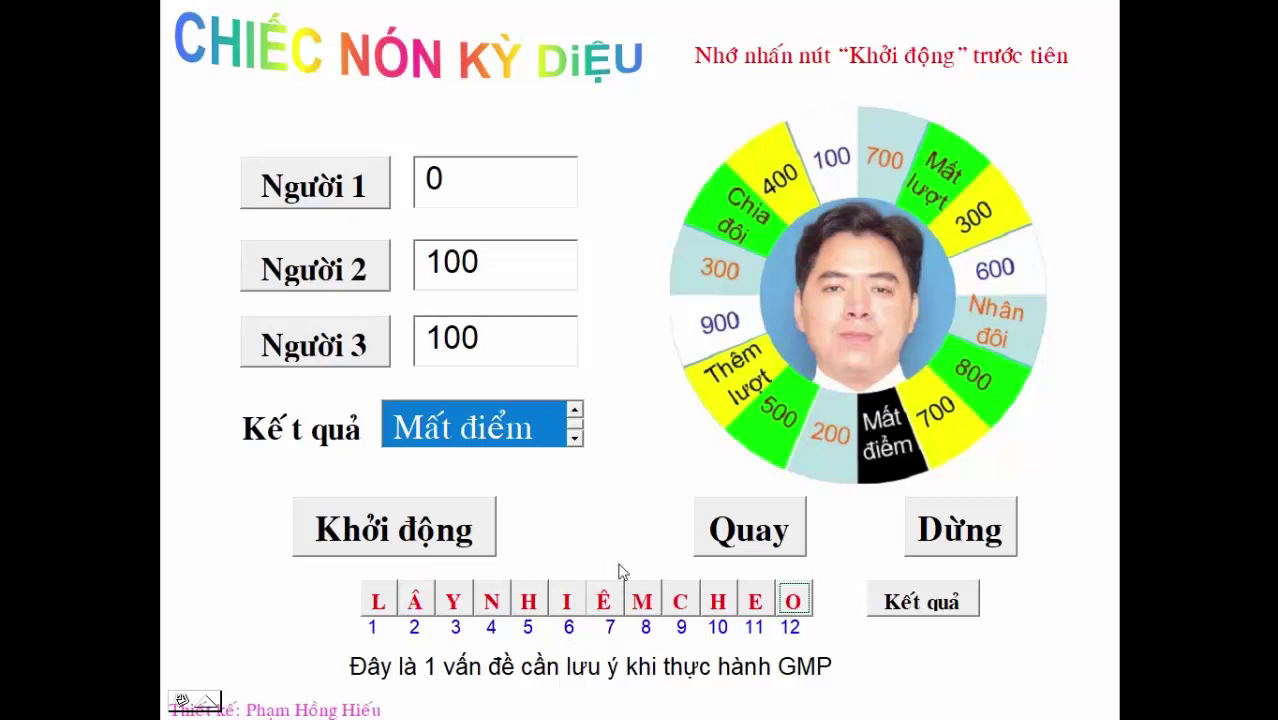
{"action": "left_click", "coordinate": [609, 603]}
{"action": "left_click", "coordinate": [908, 609]}
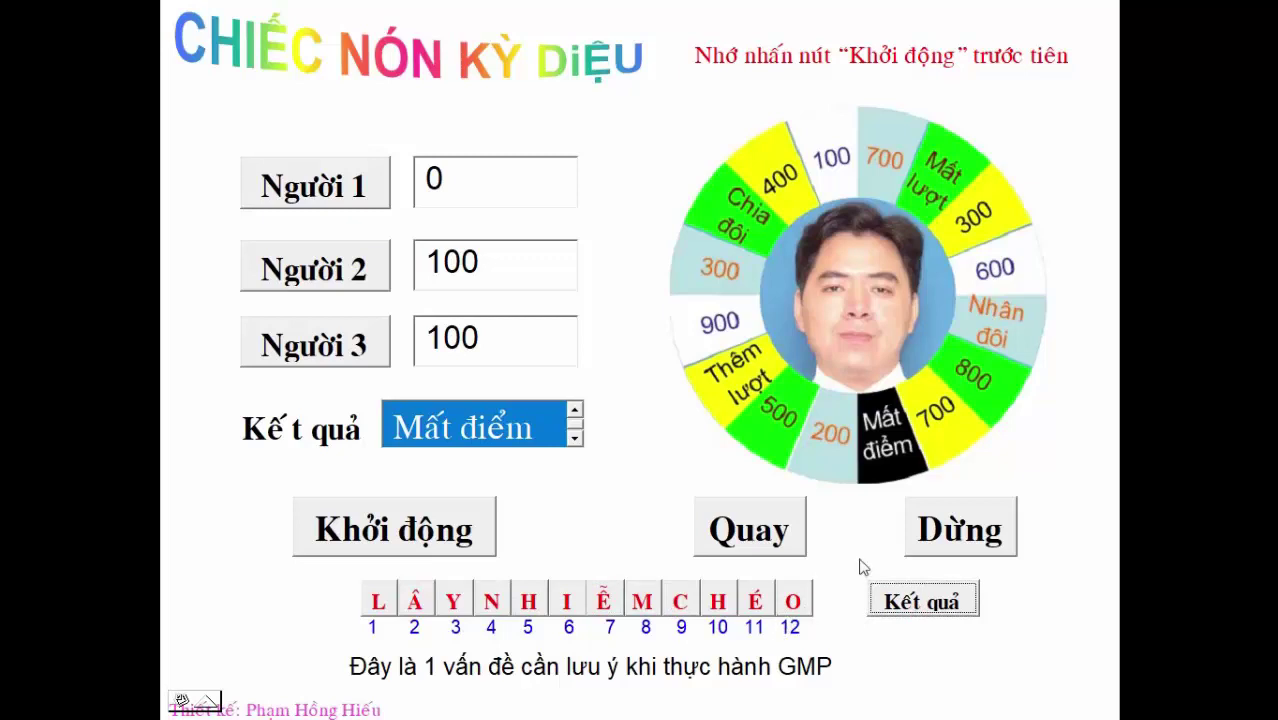
{"action": "key", "text": "Escape"}
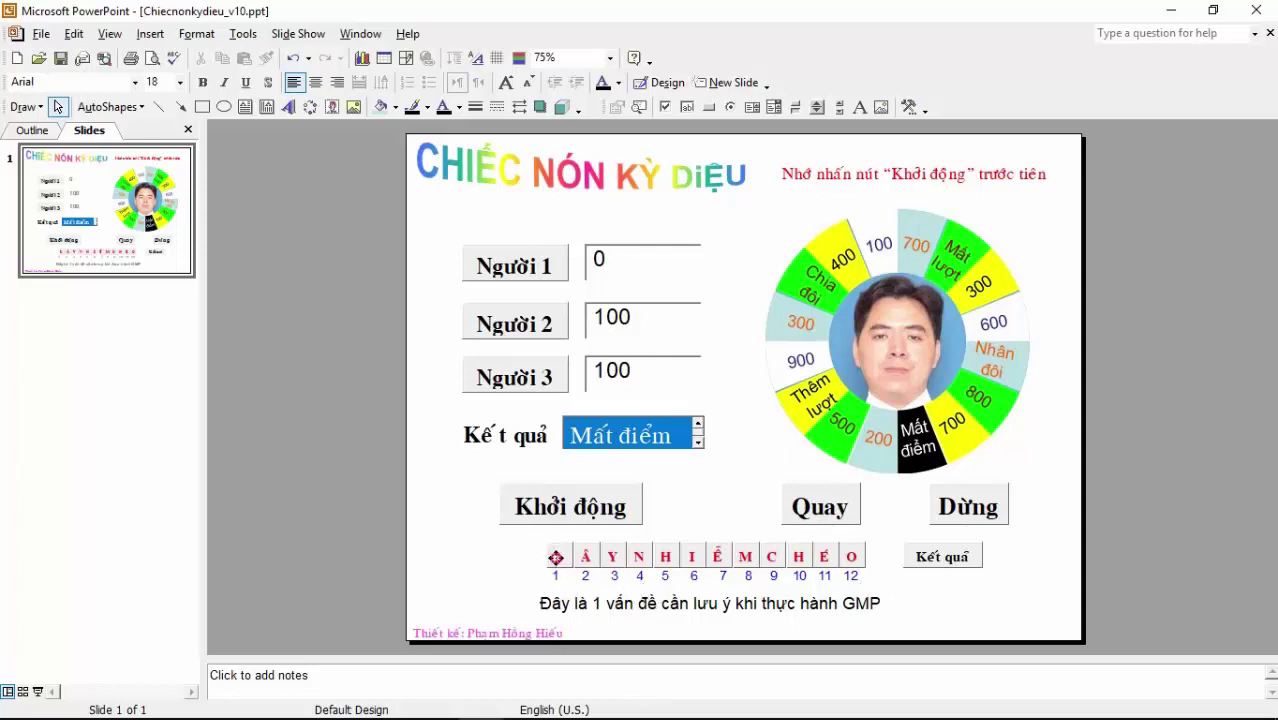
Step: Open the VBA code behind answer box 1 and inspect the cmd01 and cmd02 caption lines
{"action": "double_click", "coordinate": [556, 557]}
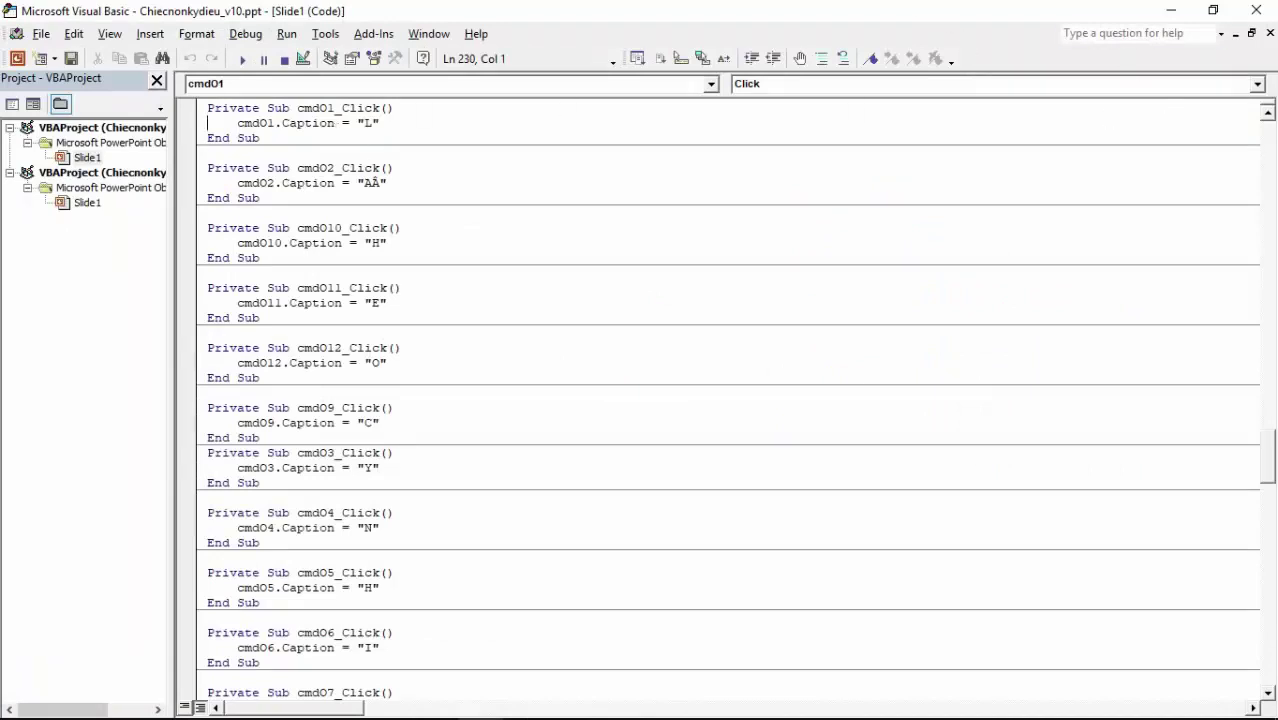
{"action": "left_click", "coordinate": [1268, 113]}
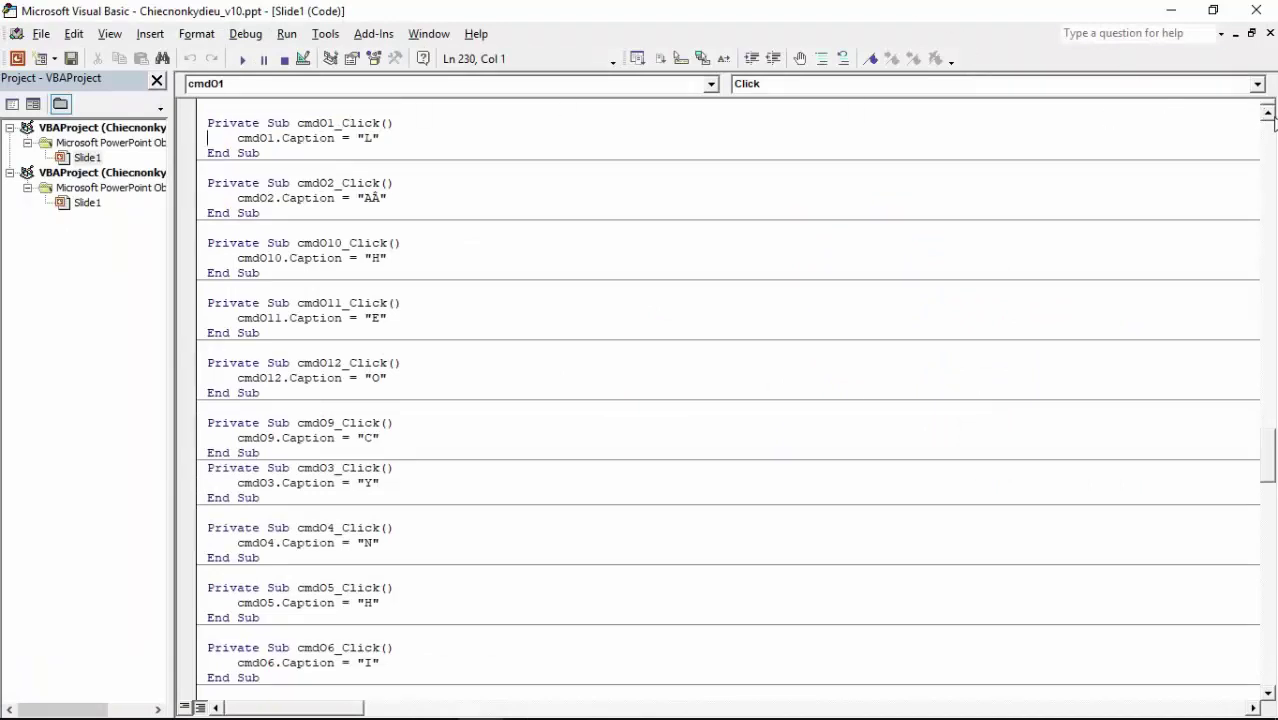
{"action": "left_click", "coordinate": [371, 138]}
{"action": "left_click_drag", "start_coordinate": [369, 138], "coordinate": [364, 138]}
{"action": "left_click", "coordinate": [381, 199]}
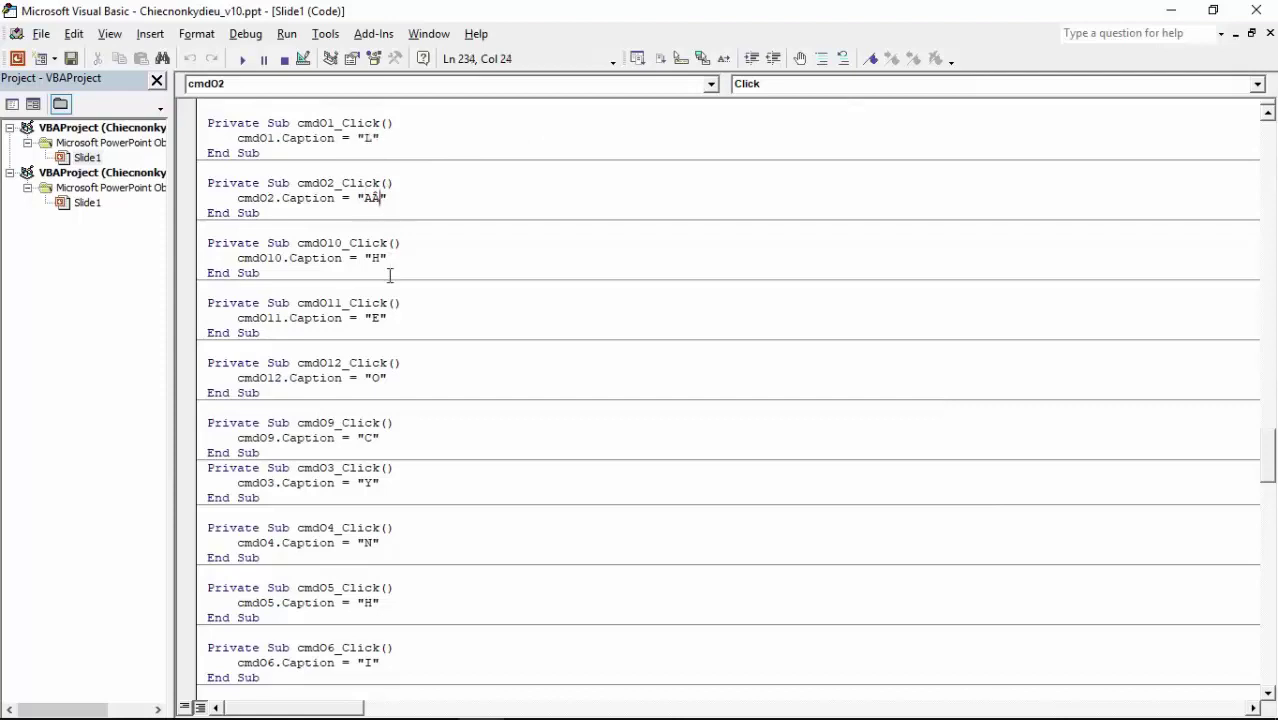
{"action": "left_click", "coordinate": [1270, 178]}
{"action": "left_click", "coordinate": [1270, 382]}
{"action": "left_click_drag", "start_coordinate": [1266, 447], "coordinate": [1266, 425]}
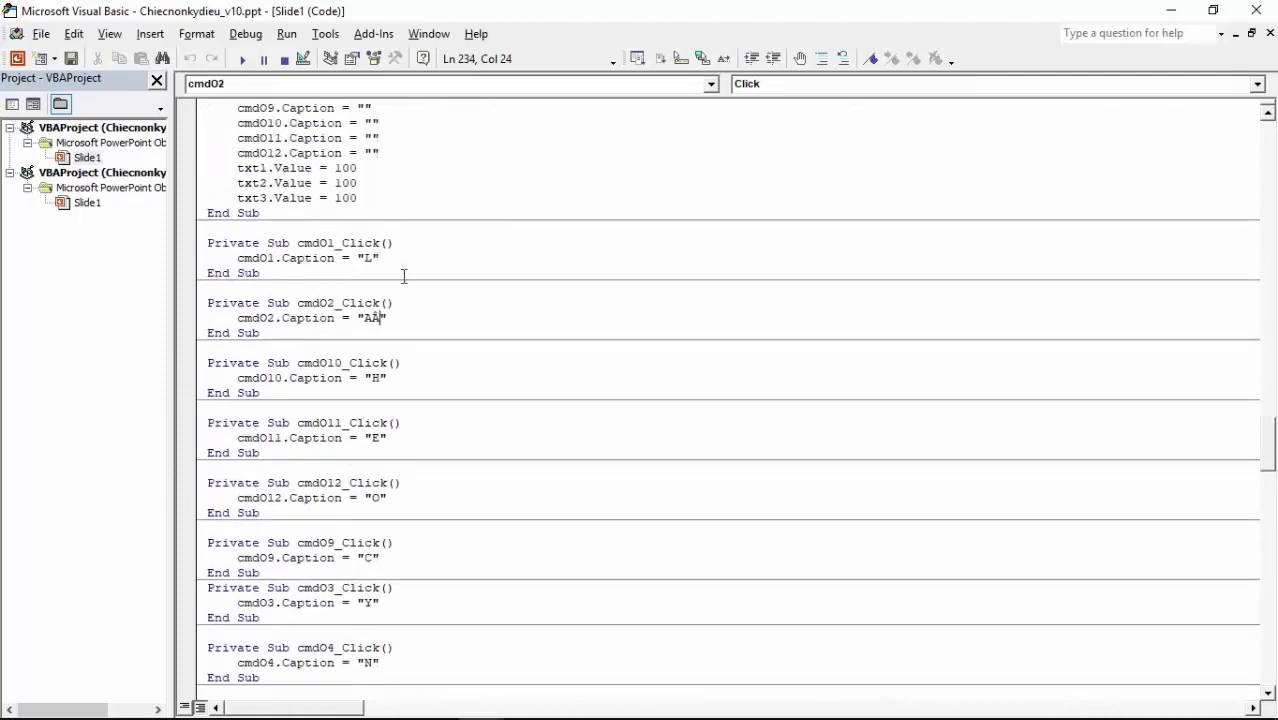
{"action": "mouse_move", "coordinate": [1273, 480]}
{"action": "left_mouse_down"}
{"action": "mouse_move", "coordinate": [1267, 496]}
{"action": "mouse_move", "coordinate": [1268, 448]}
{"action": "left_mouse_up"}
Step: Pick cmdKetqua from the object list to show its click routine
{"action": "left_click", "coordinate": [712, 86]}
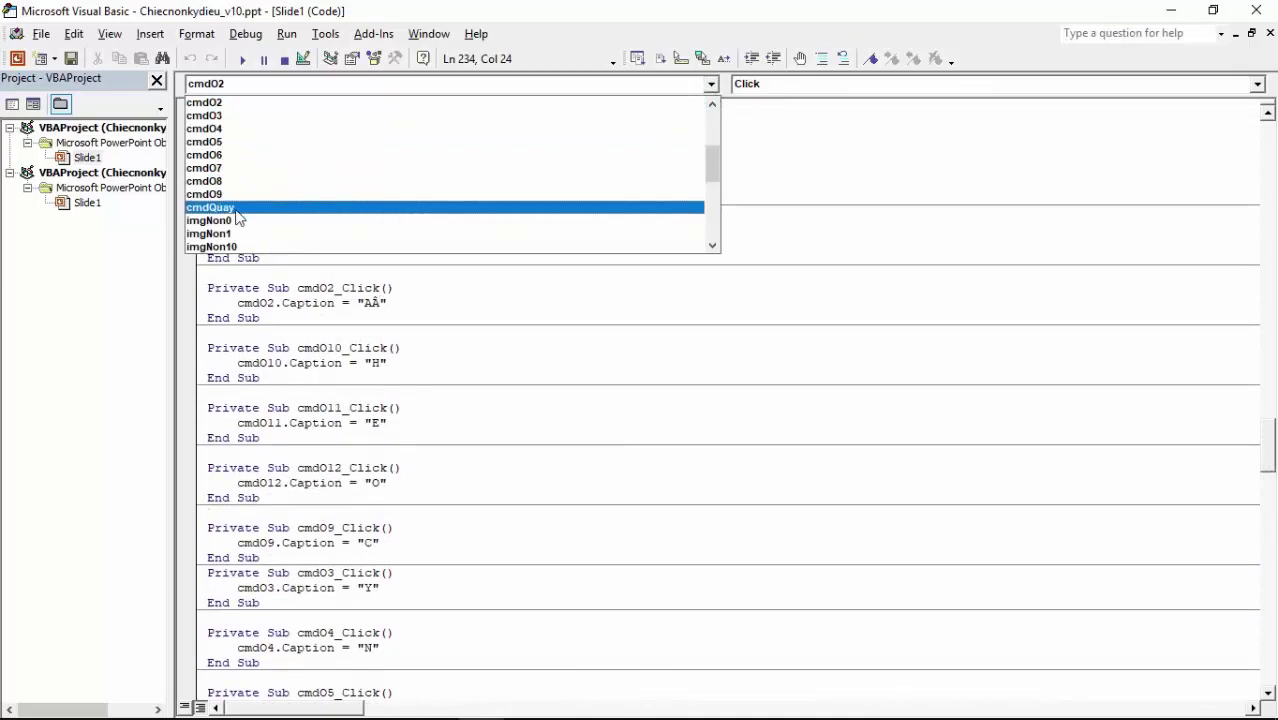
{"action": "left_click", "coordinate": [707, 160]}
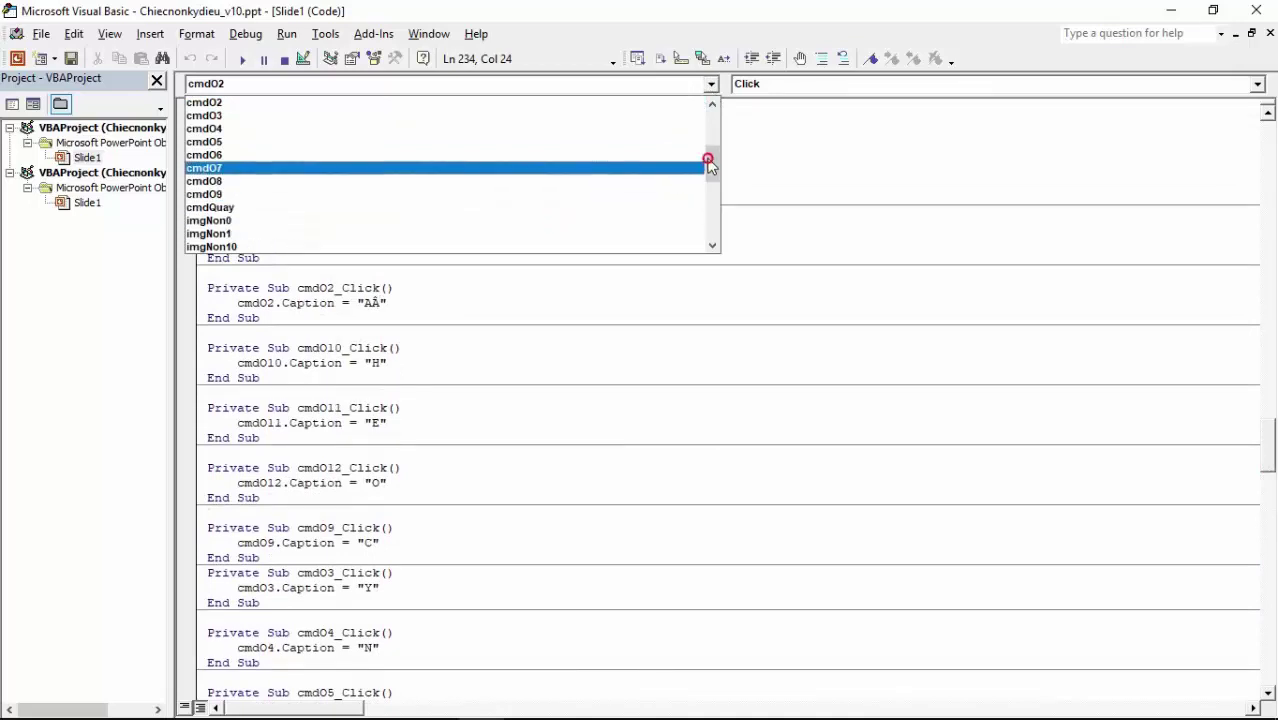
{"action": "left_click_drag", "start_coordinate": [707, 160], "coordinate": [712, 128]}
{"action": "left_click", "coordinate": [252, 168]}
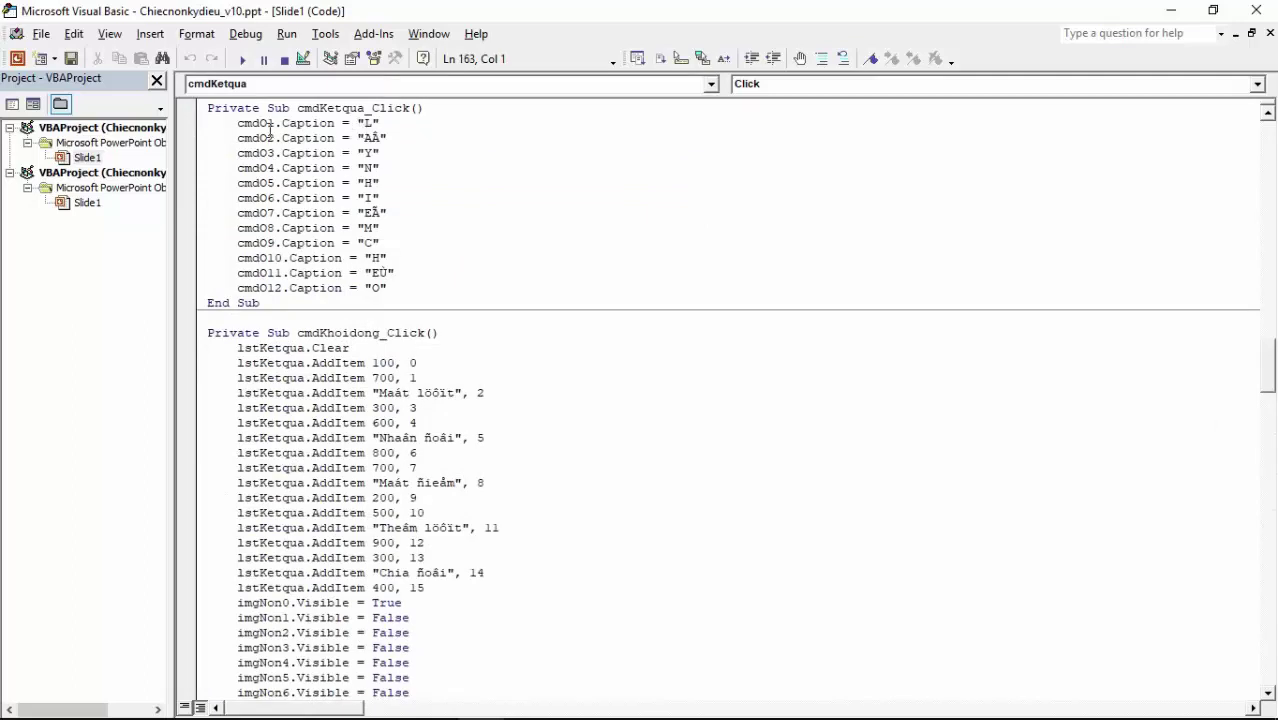
Step: Select and review the cmd01, cmd02 and cmd012 caption lines in cmdKetqua_Click
{"action": "left_click_drag", "start_coordinate": [237, 122], "coordinate": [390, 138]}
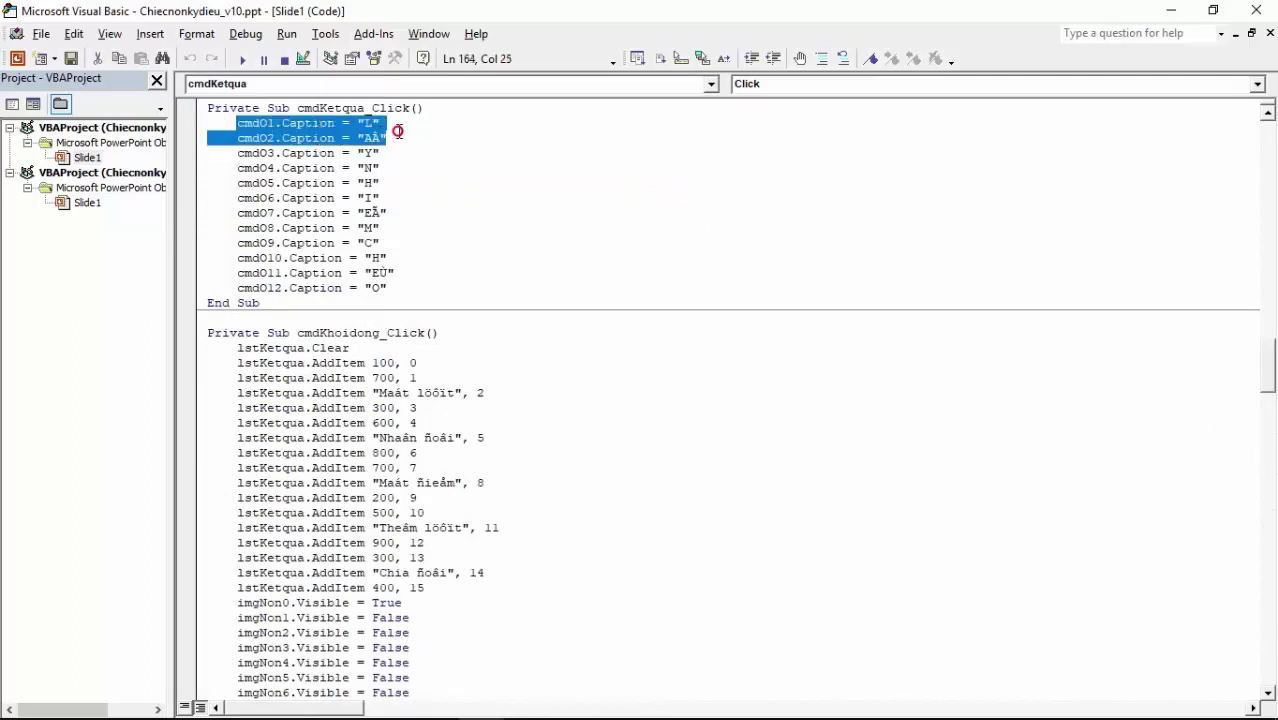
{"action": "left_click", "coordinate": [264, 140]}
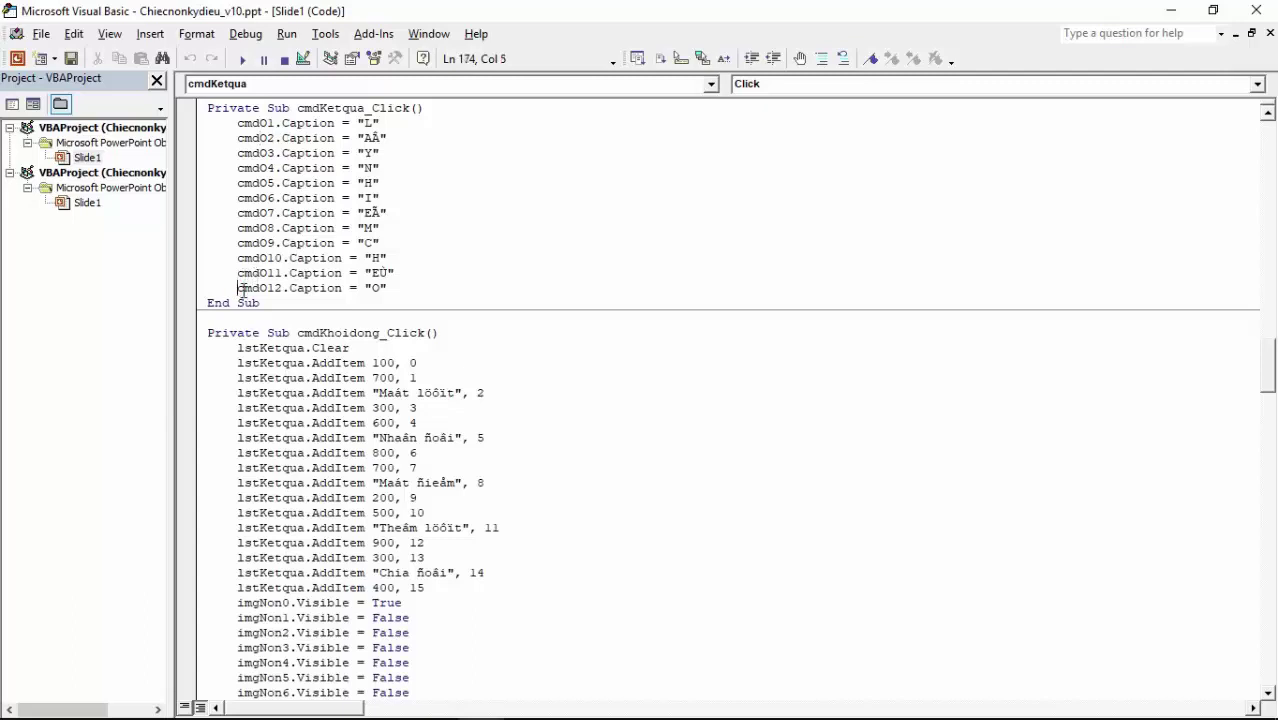
{"action": "left_click_drag", "start_coordinate": [241, 290], "coordinate": [445, 289]}
{"action": "left_click", "coordinate": [394, 288]}
Step: Look through the letter-button click subs such as cmdO12_Click and cmd09_Click, then close the VBA editor
{"action": "left_click", "coordinate": [1270, 472]}
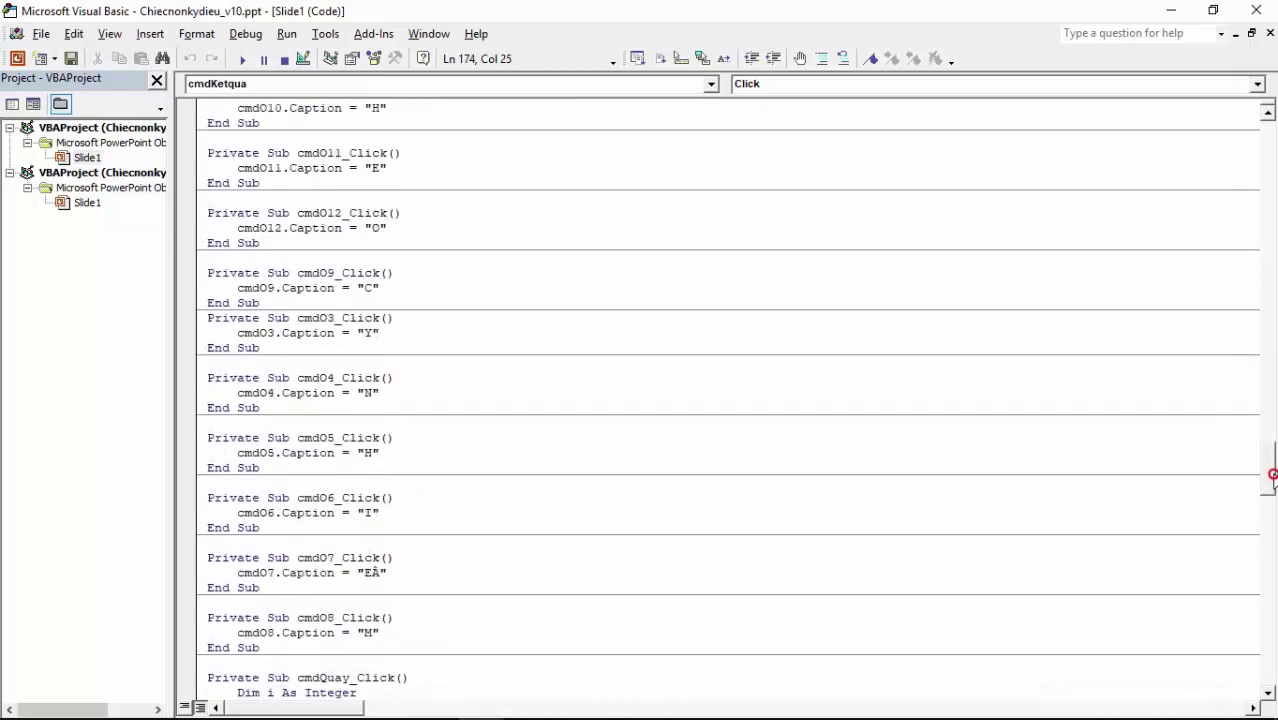
{"action": "scroll", "coordinate": [585, 336], "scroll_direction": "down", "scroll_amount": 1}
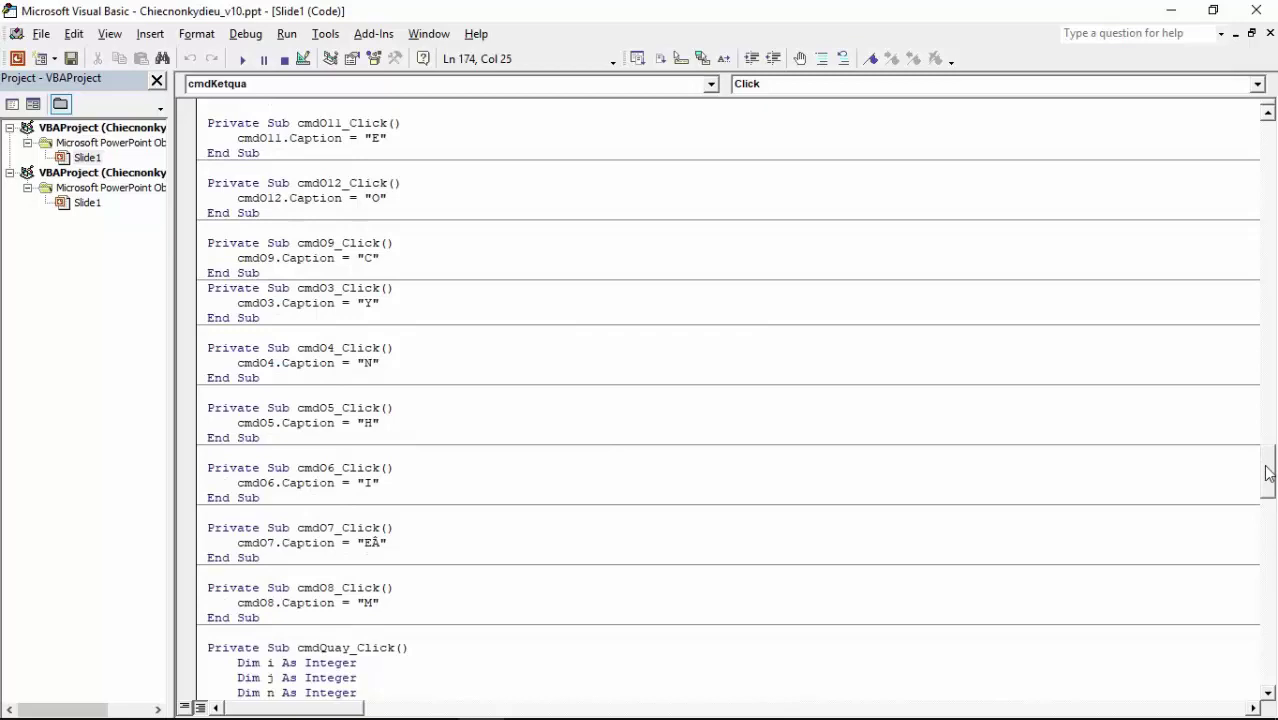
{"action": "left_click_drag", "start_coordinate": [1268, 472], "coordinate": [1268, 452]}
{"action": "left_click_drag", "start_coordinate": [208, 303], "coordinate": [469, 344]}
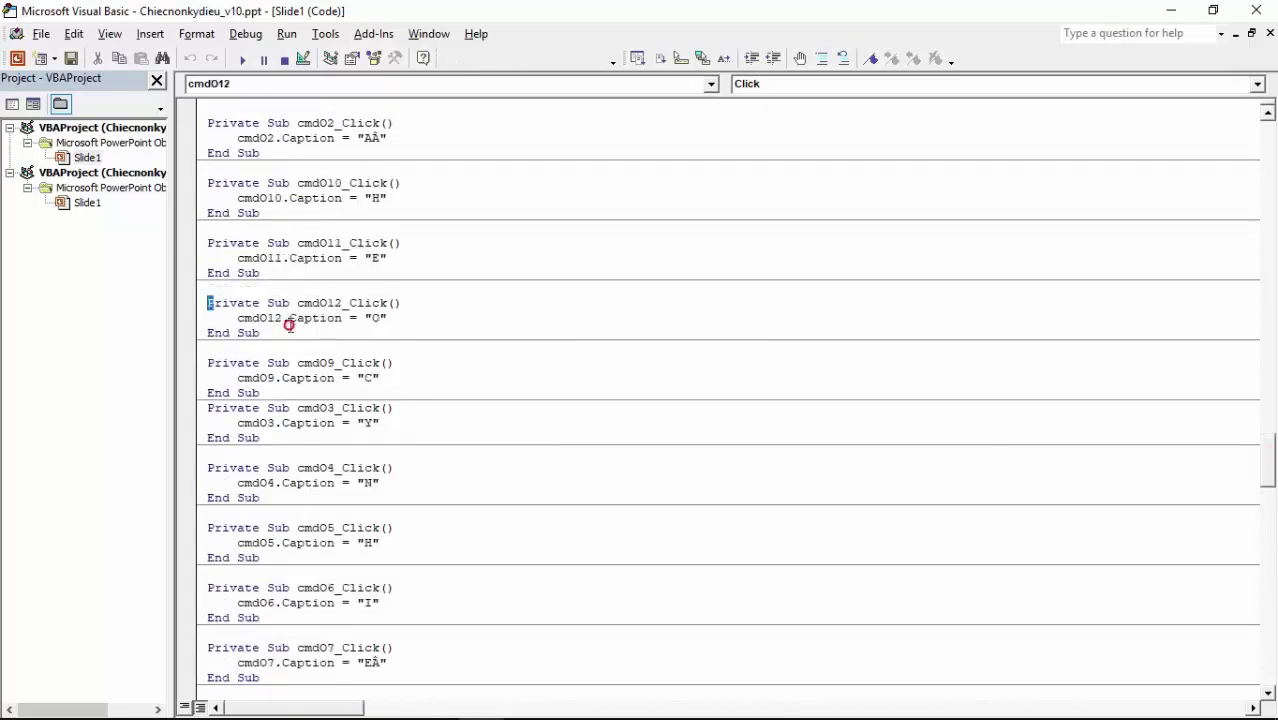
{"action": "left_click", "coordinate": [1025, 367]}
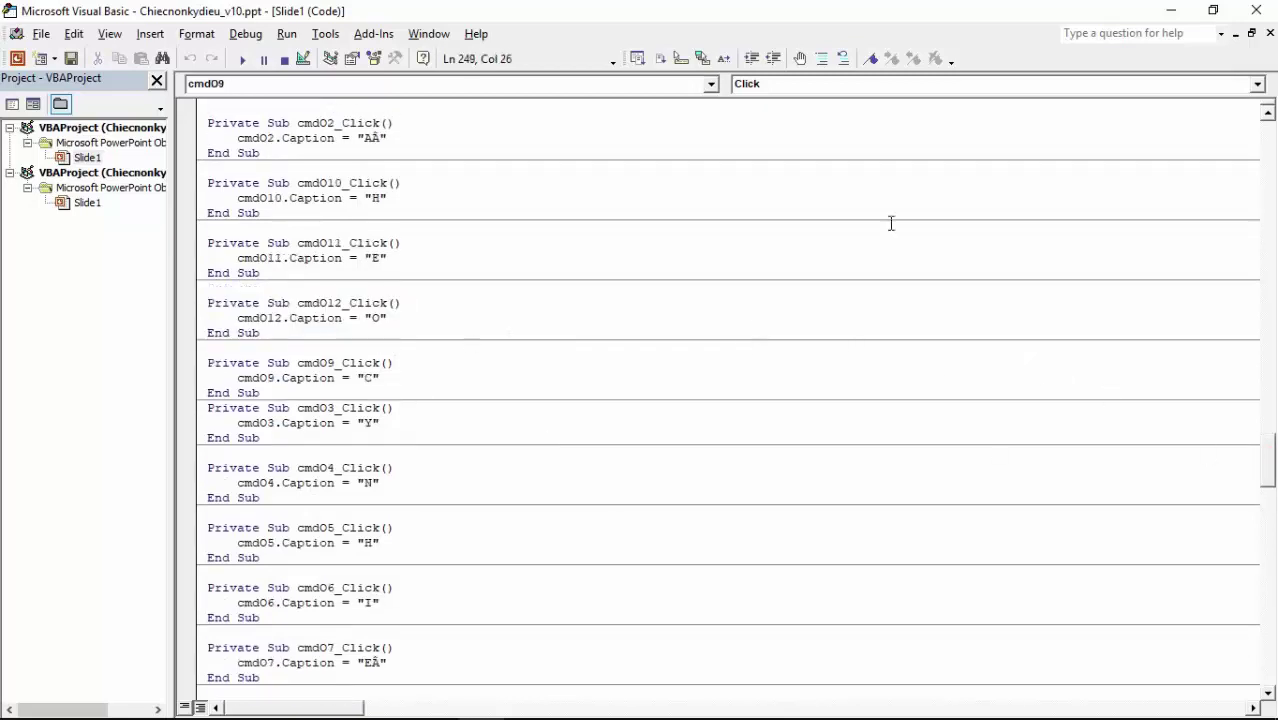
{"action": "left_click", "coordinate": [1268, 170]}
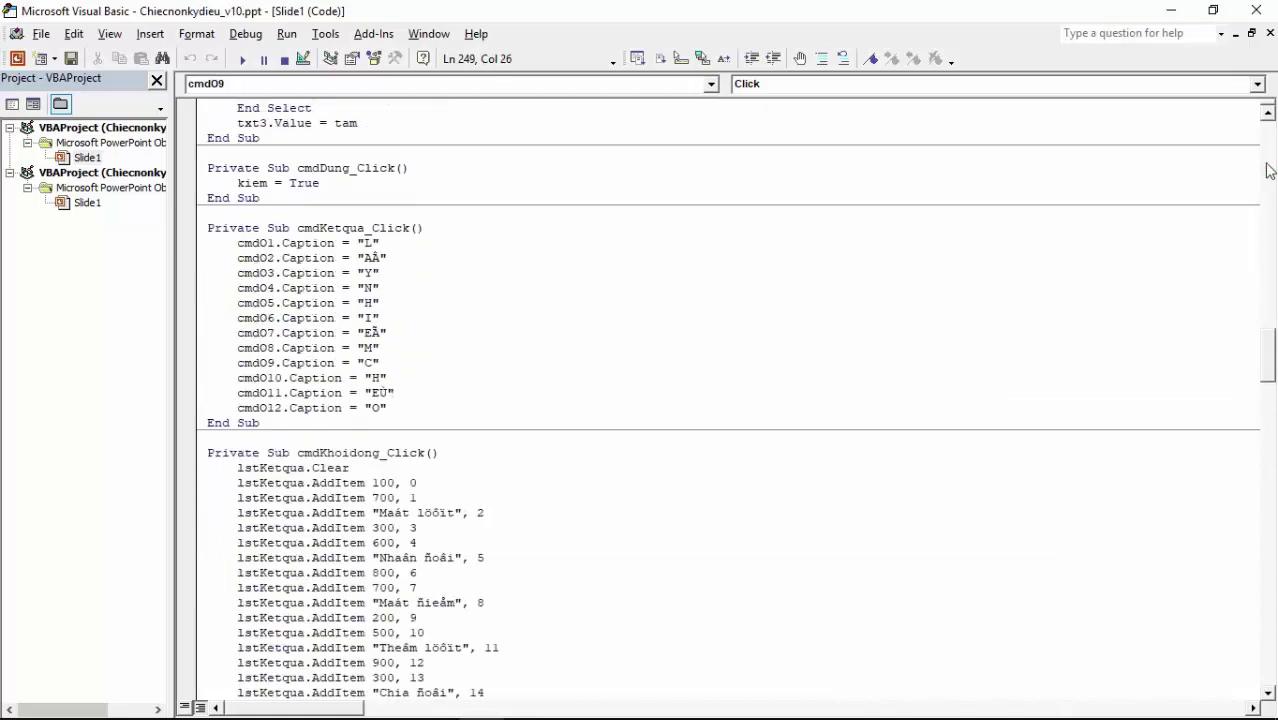
{"action": "left_click", "coordinate": [1251, 10]}
{"action": "left_click", "coordinate": [858, 560]}
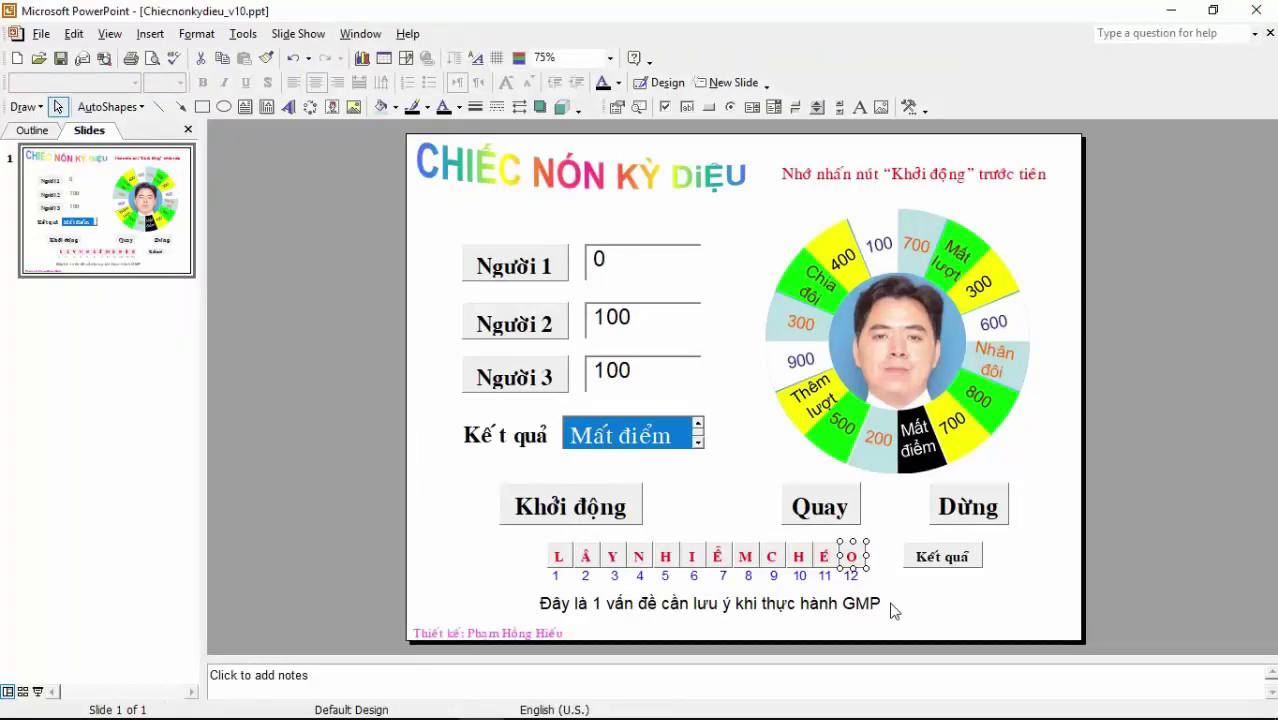
{"action": "left_click", "coordinate": [857, 588]}
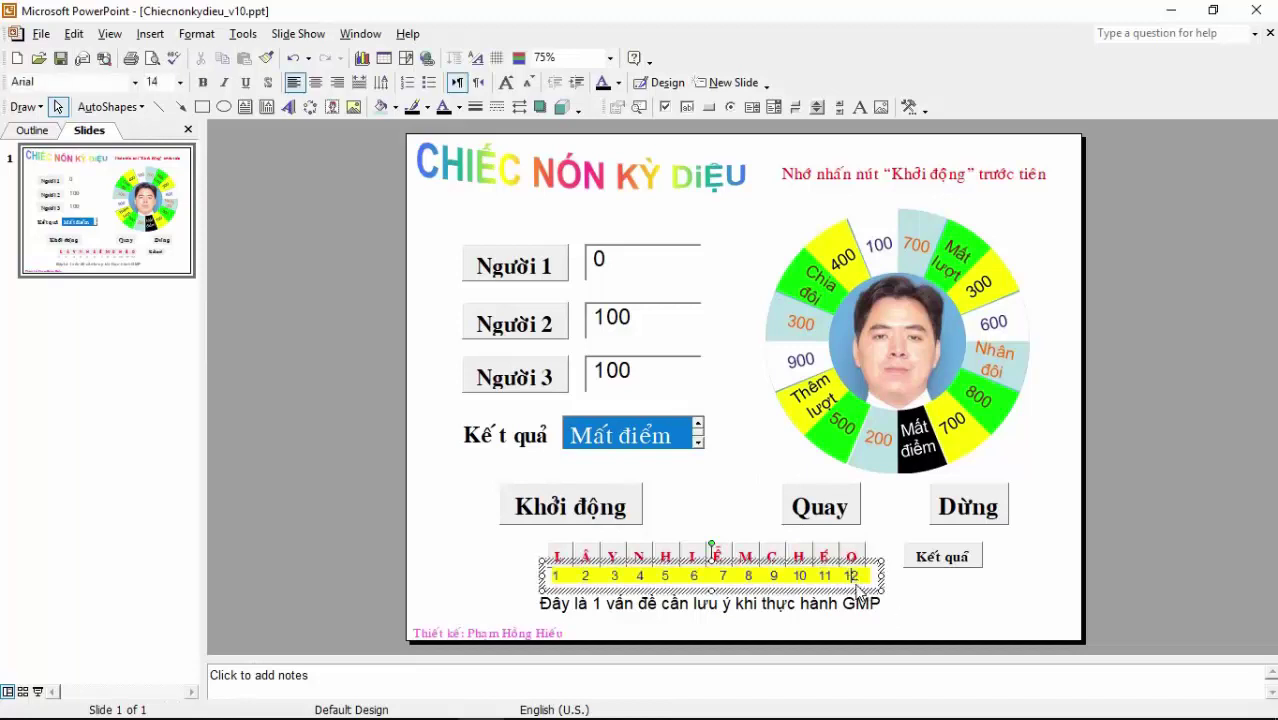
{"action": "left_click_drag", "start_coordinate": [837, 576], "coordinate": [870, 588]}
{"action": "key", "text": "Delete"}
{"action": "left_click", "coordinate": [886, 542]}
{"action": "left_click", "coordinate": [862, 556]}
{"action": "key", "text": "Delete"}
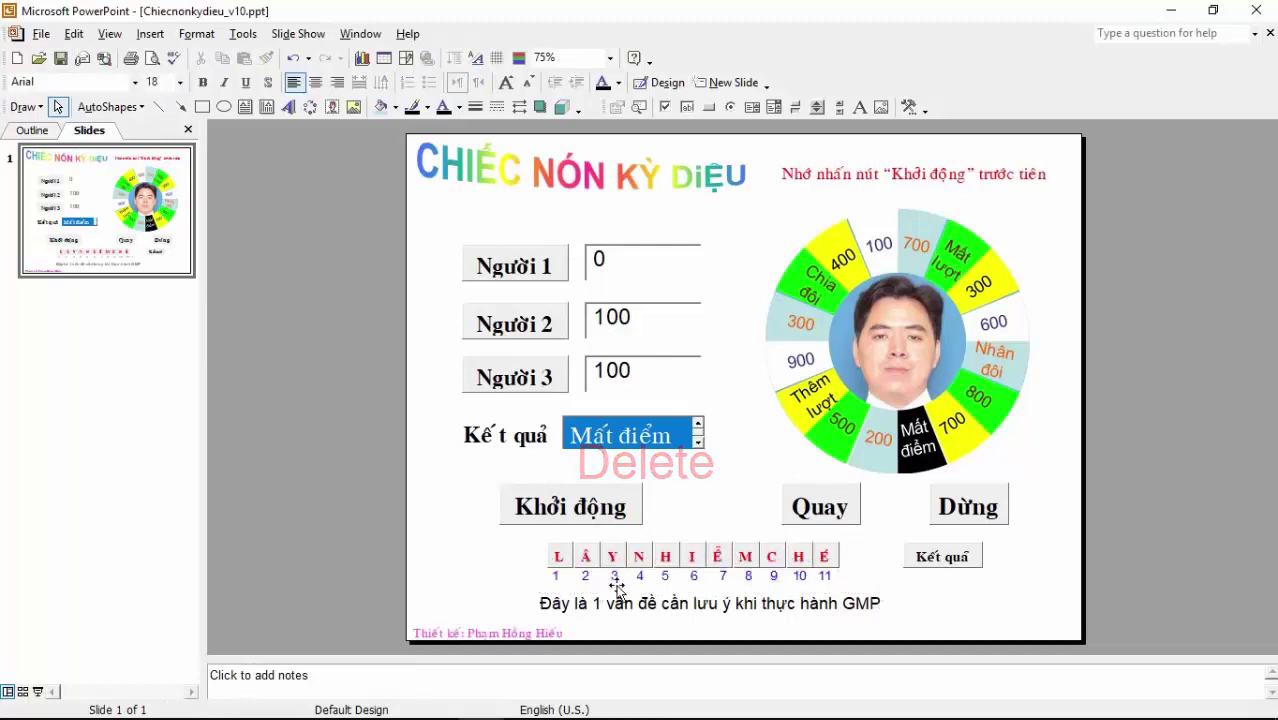
{"action": "left_click_drag", "start_coordinate": [680, 605], "coordinate": [540, 605]}
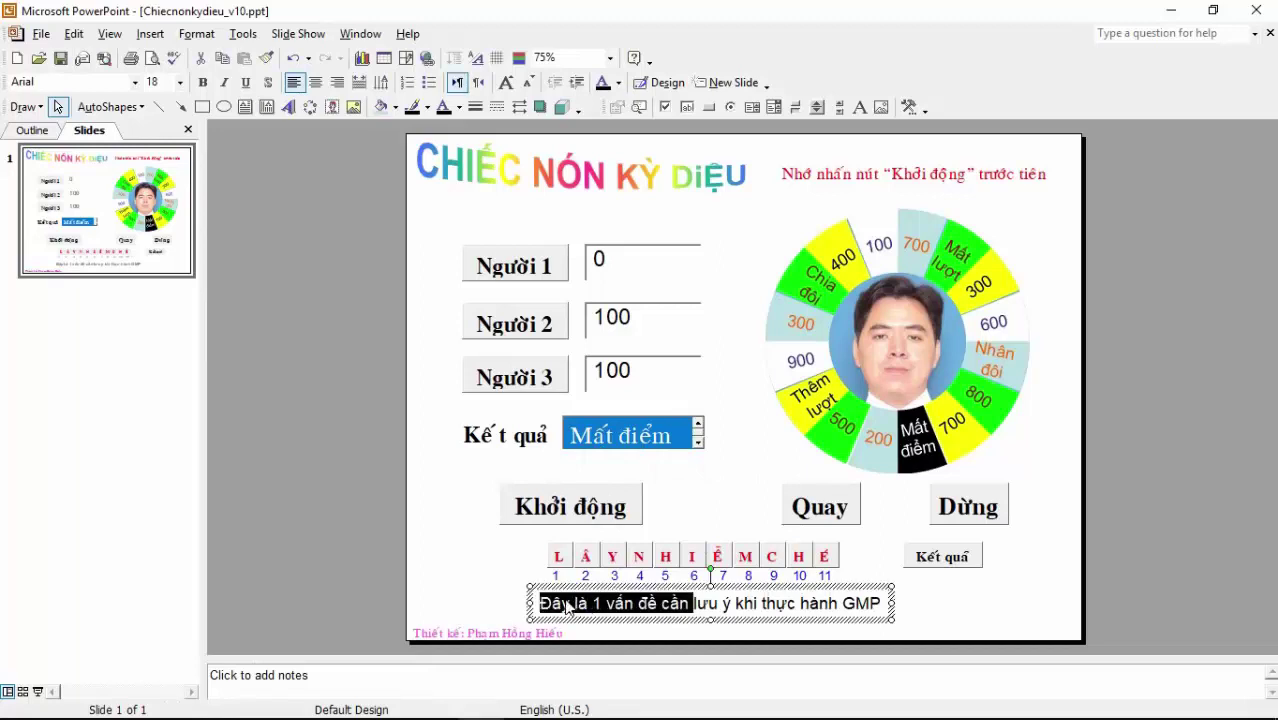
{"action": "left_click", "coordinate": [836, 600]}
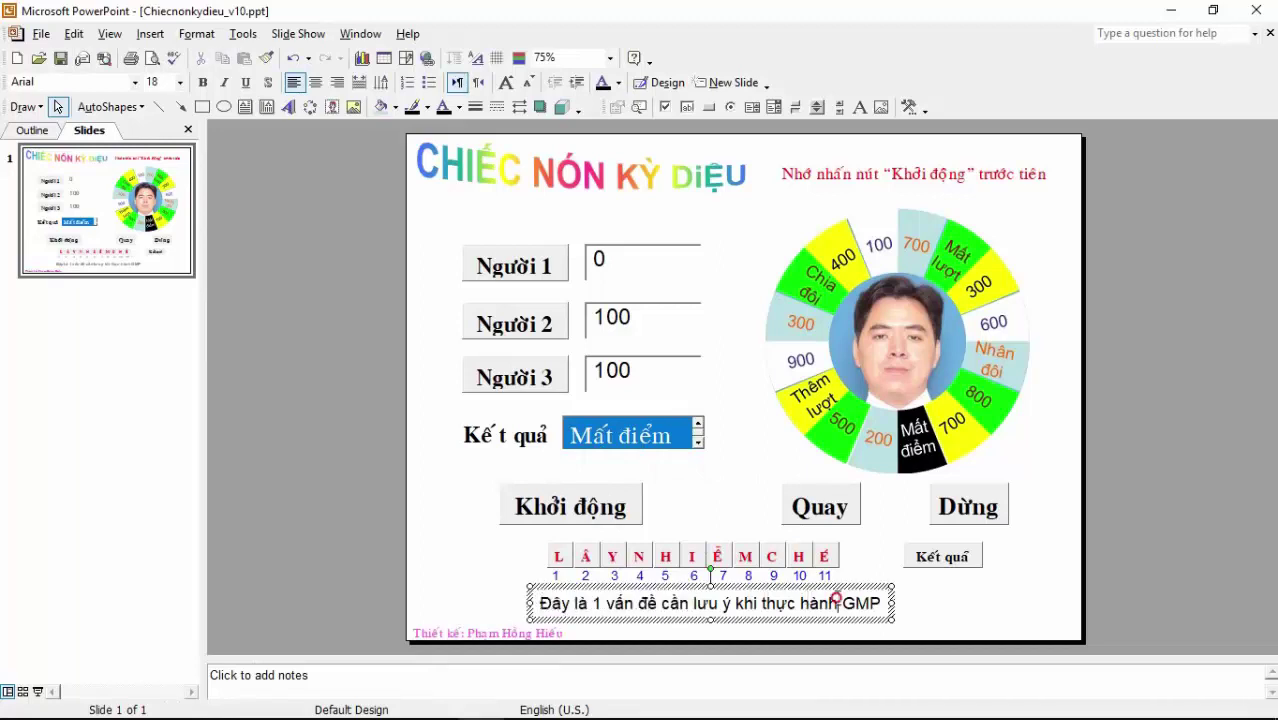
{"action": "left_click", "coordinate": [924, 599]}
{"action": "left_click", "coordinate": [845, 606], "text": "shift"}
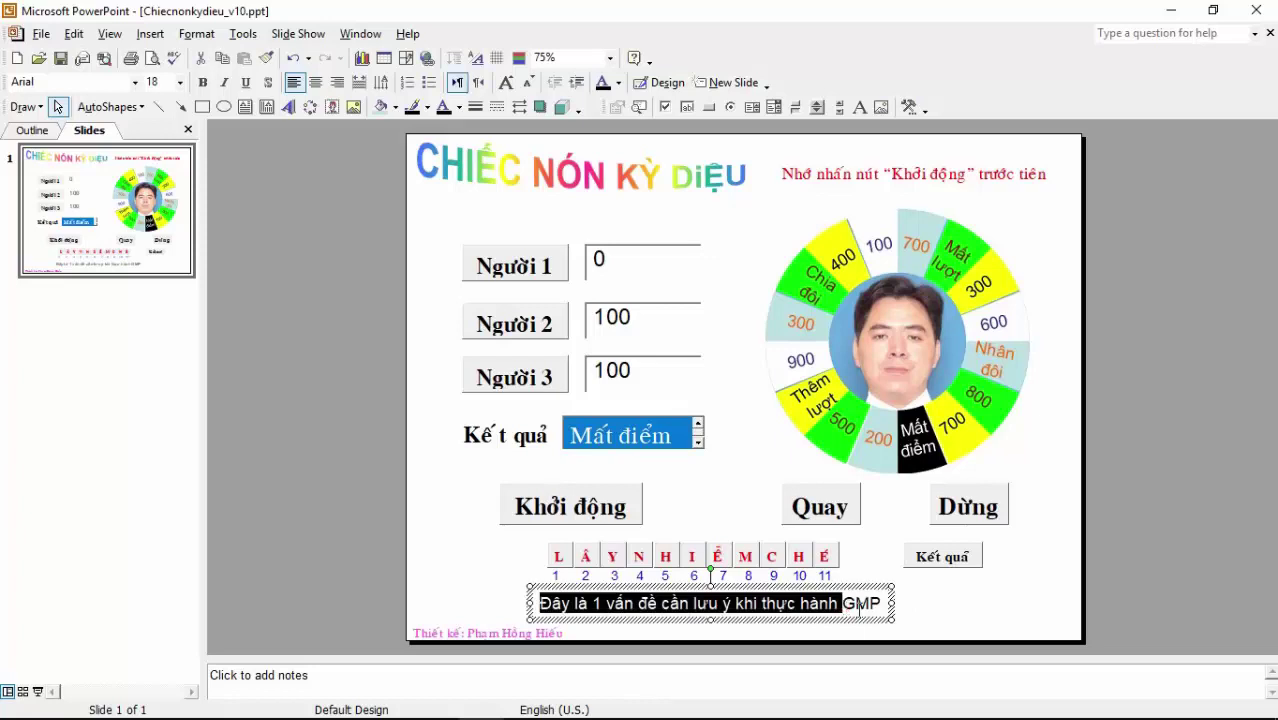
{"action": "left_click", "coordinate": [876, 604]}
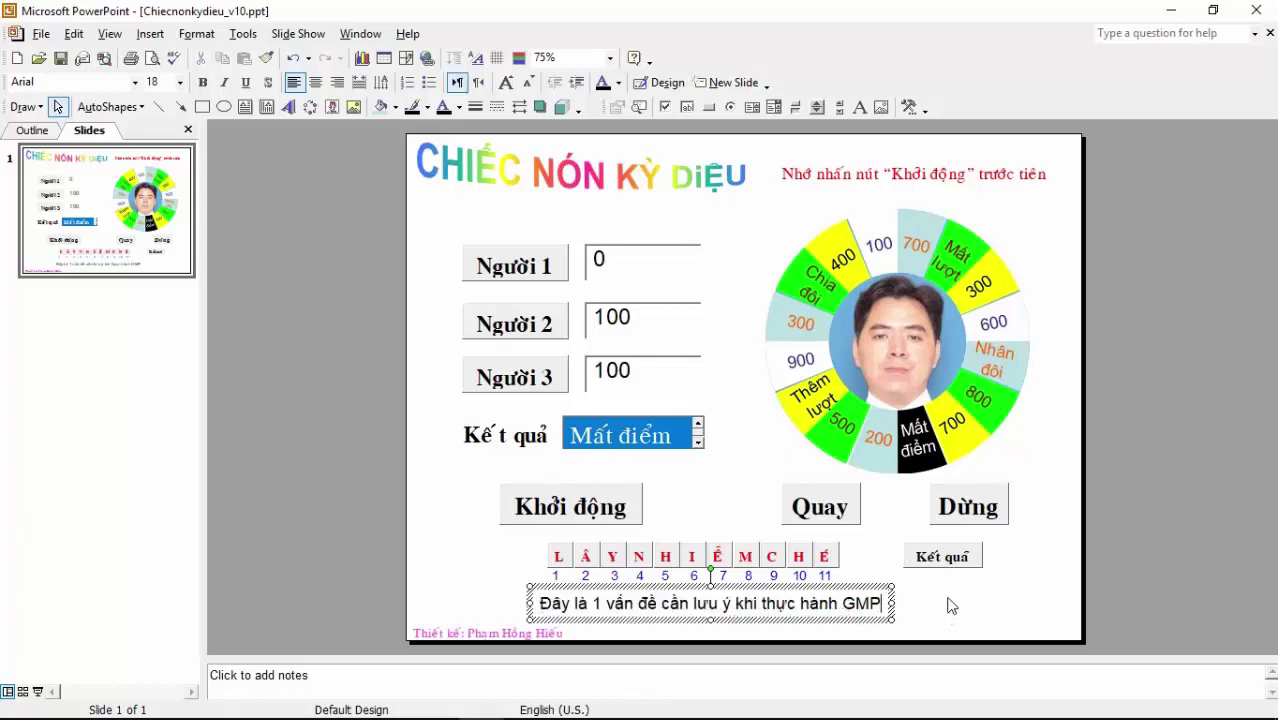
{"action": "key", "text": "Escape"}
{"action": "key", "text": "Tab"}
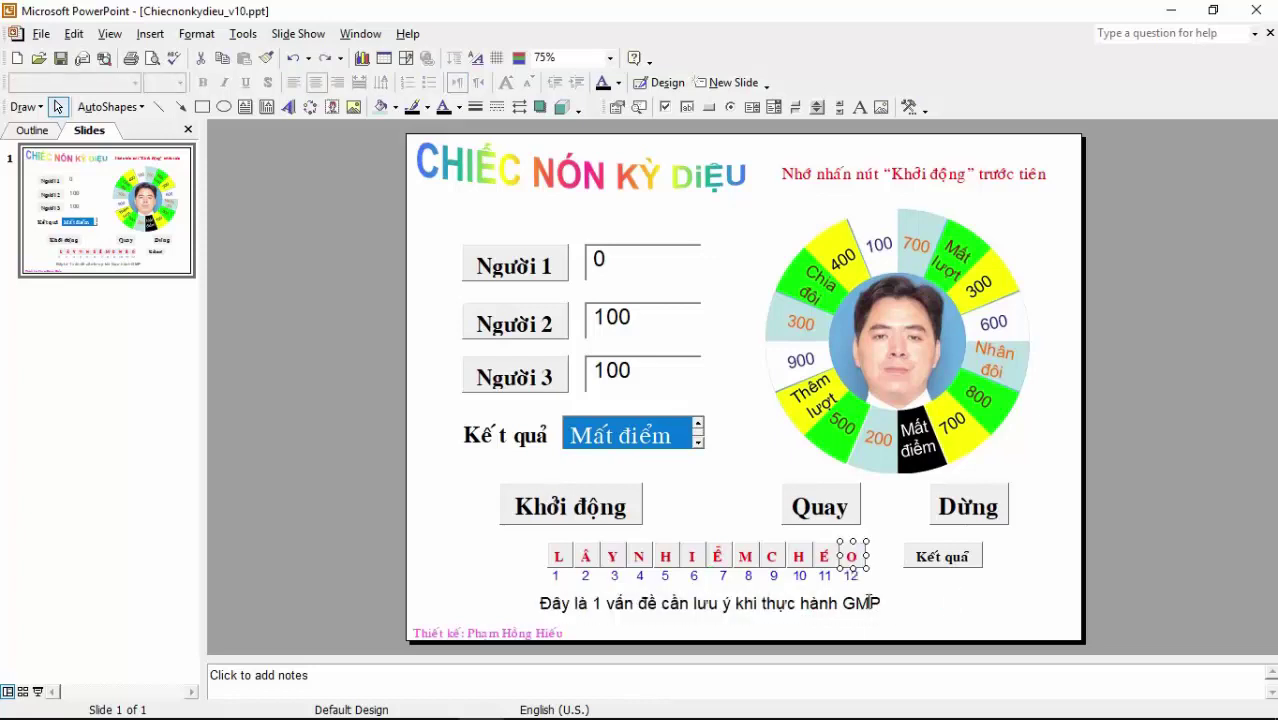
{"action": "left_click", "coordinate": [862, 602]}
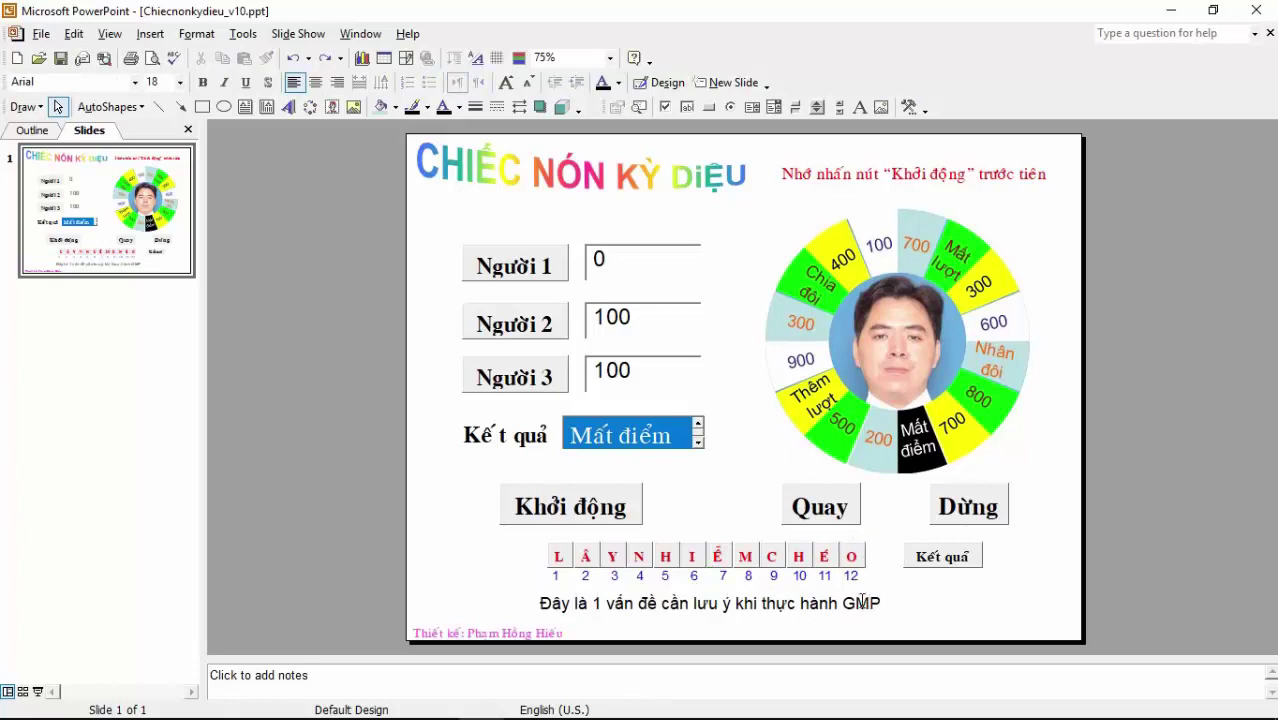
Step: Select the note line below the letter boxes and clear out its garbled text
{"action": "triple_click", "coordinate": [862, 602]}
{"action": "type", "text": "aaaaaa"}
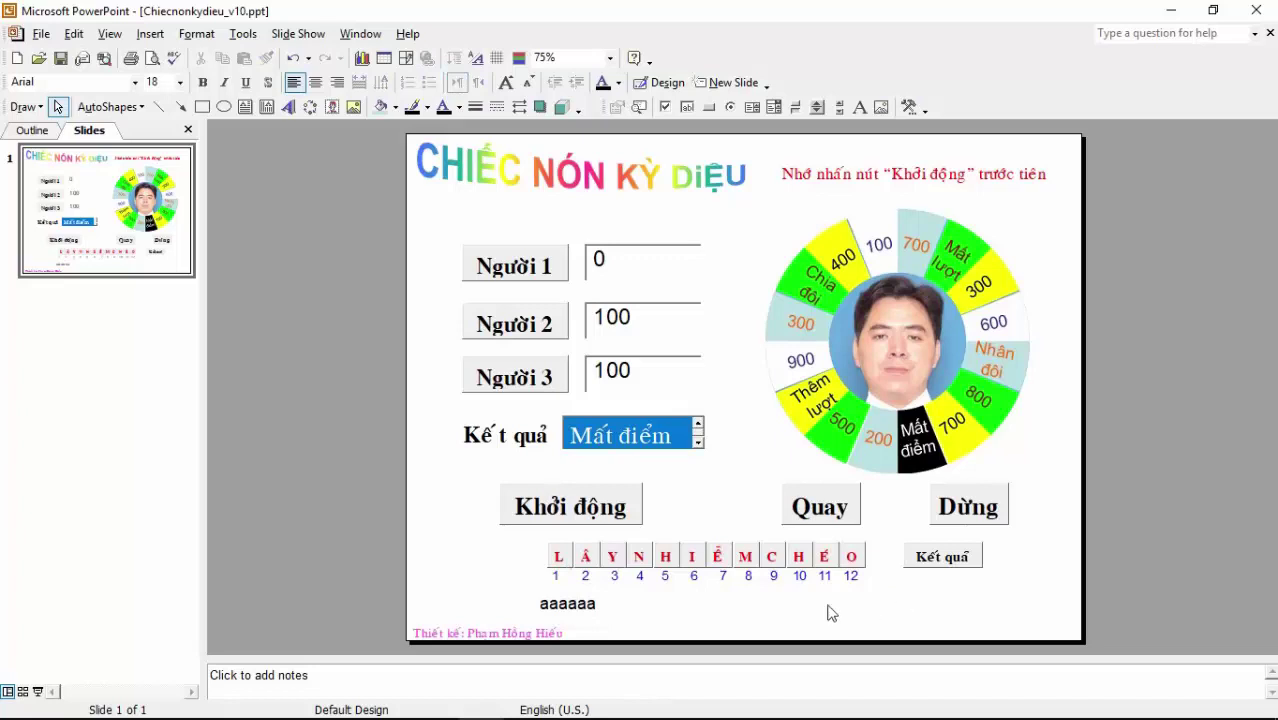
{"action": "left_click_drag", "start_coordinate": [598, 604], "coordinate": [511, 603]}
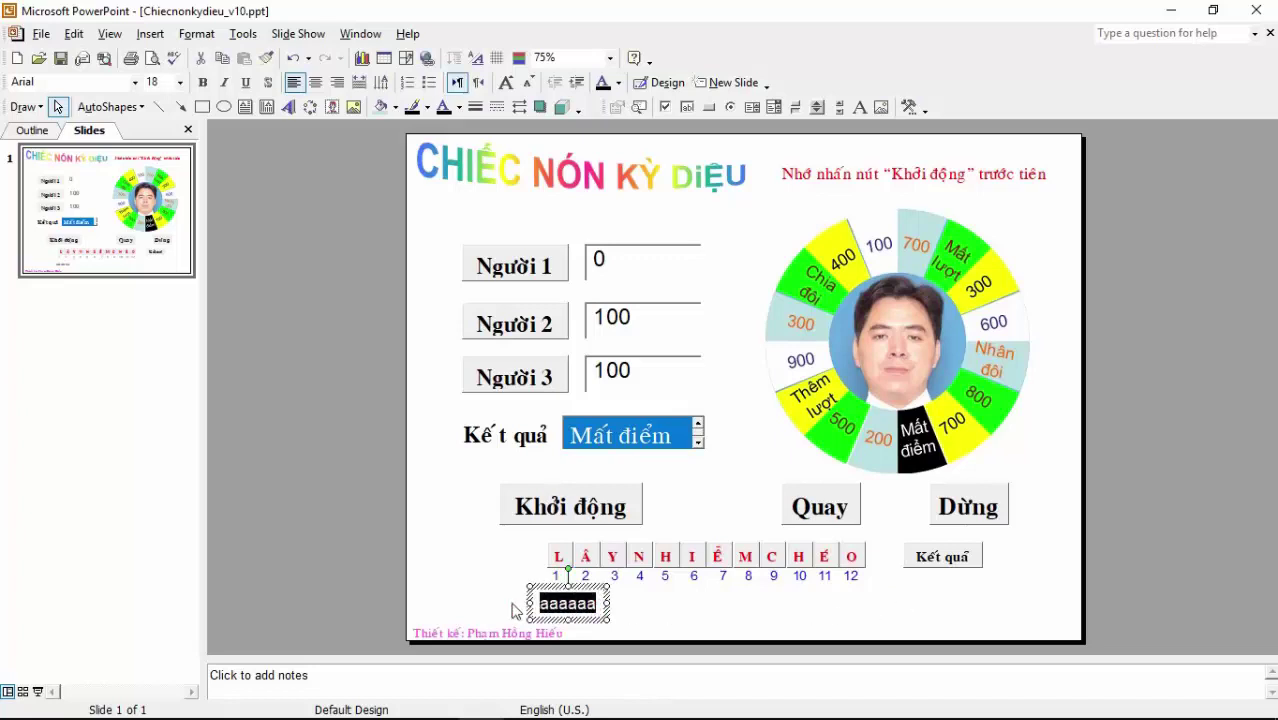
{"action": "type", "text": "Caâu h"}
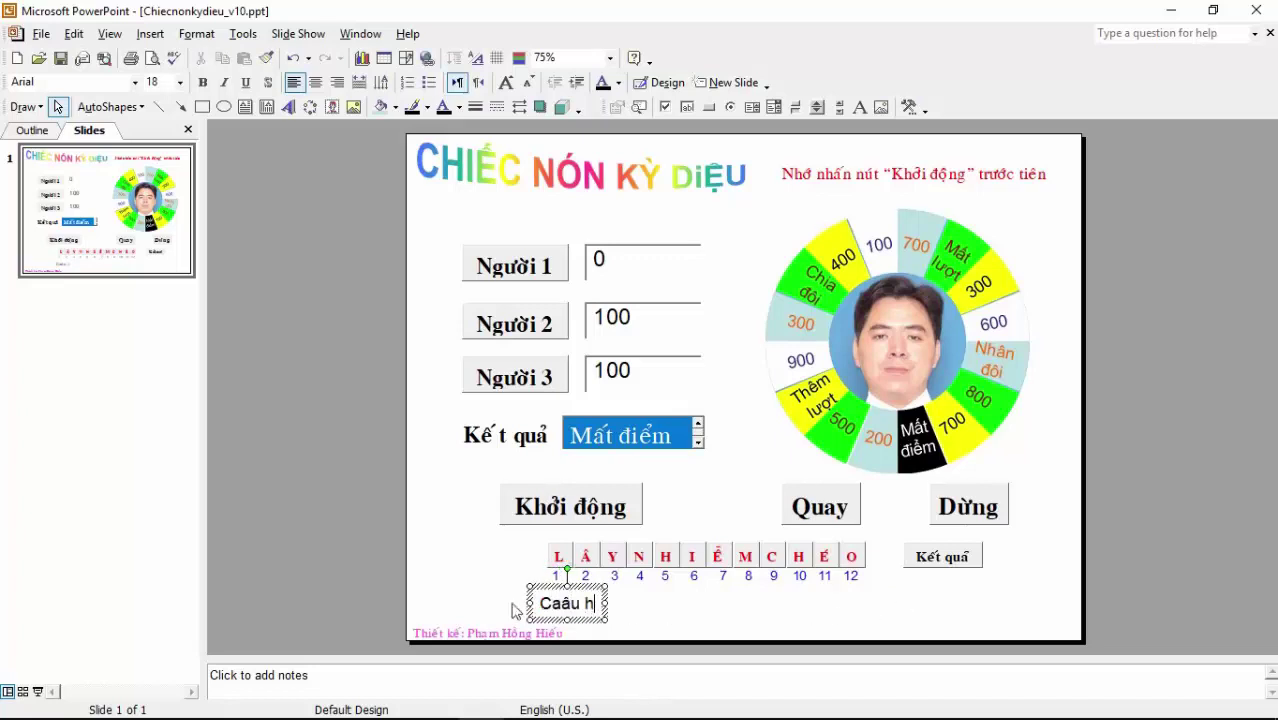
{"action": "key", "text": "BackSpace"}
{"action": "key", "text": "BackSpace"}
{"action": "key", "text": "BackSpace"}
{"action": "key", "text": "BackSpace"}
{"action": "key", "text": "BackSpace"}
{"action": "key", "text": "BackSpace"}
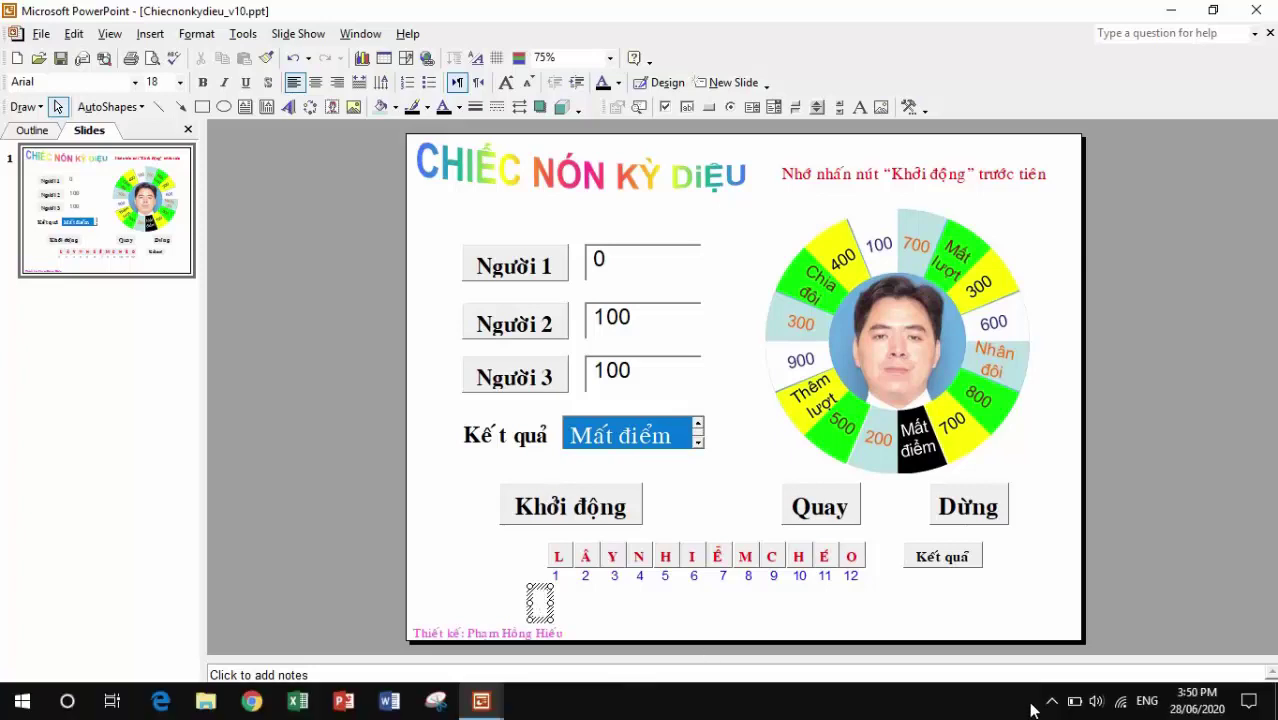
Step: Switch UniKey to Unicode dựng sẵn, type 'Câu hỏi', then switch back to VNI Windows
{"action": "left_click", "coordinate": [1040, 705]}
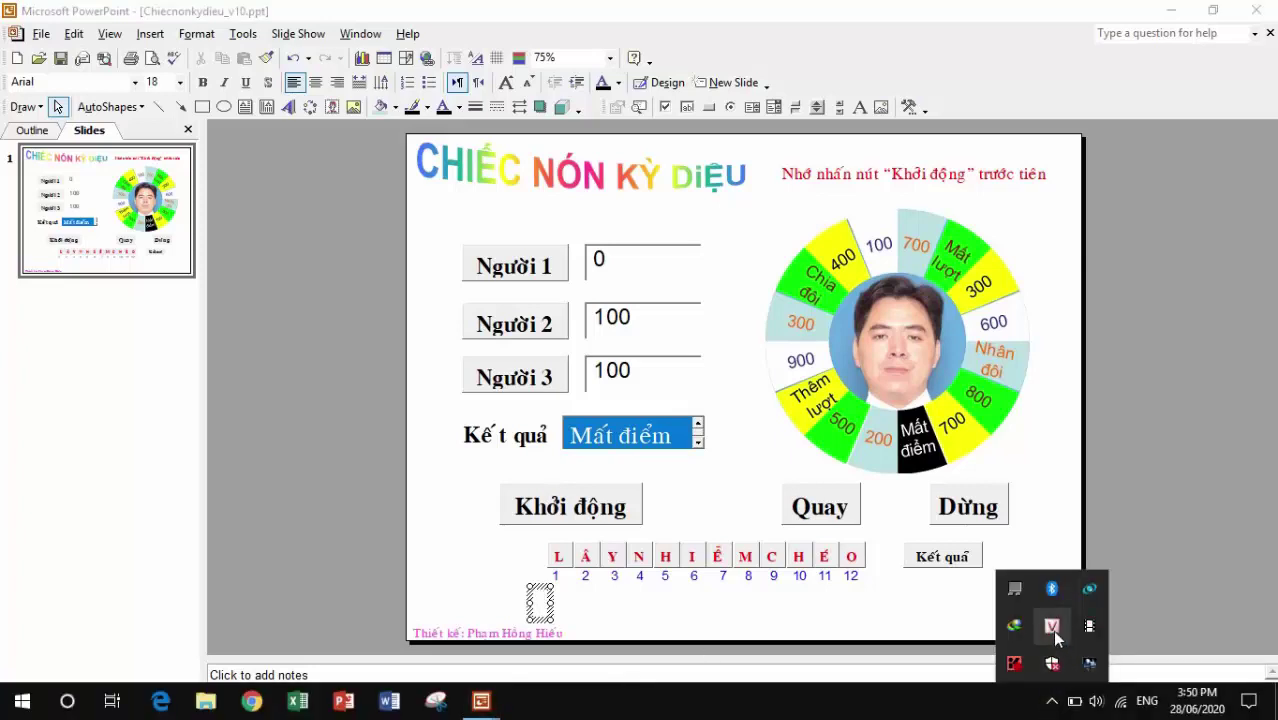
{"action": "right_click", "coordinate": [1052, 630]}
{"action": "left_click", "coordinate": [905, 509]}
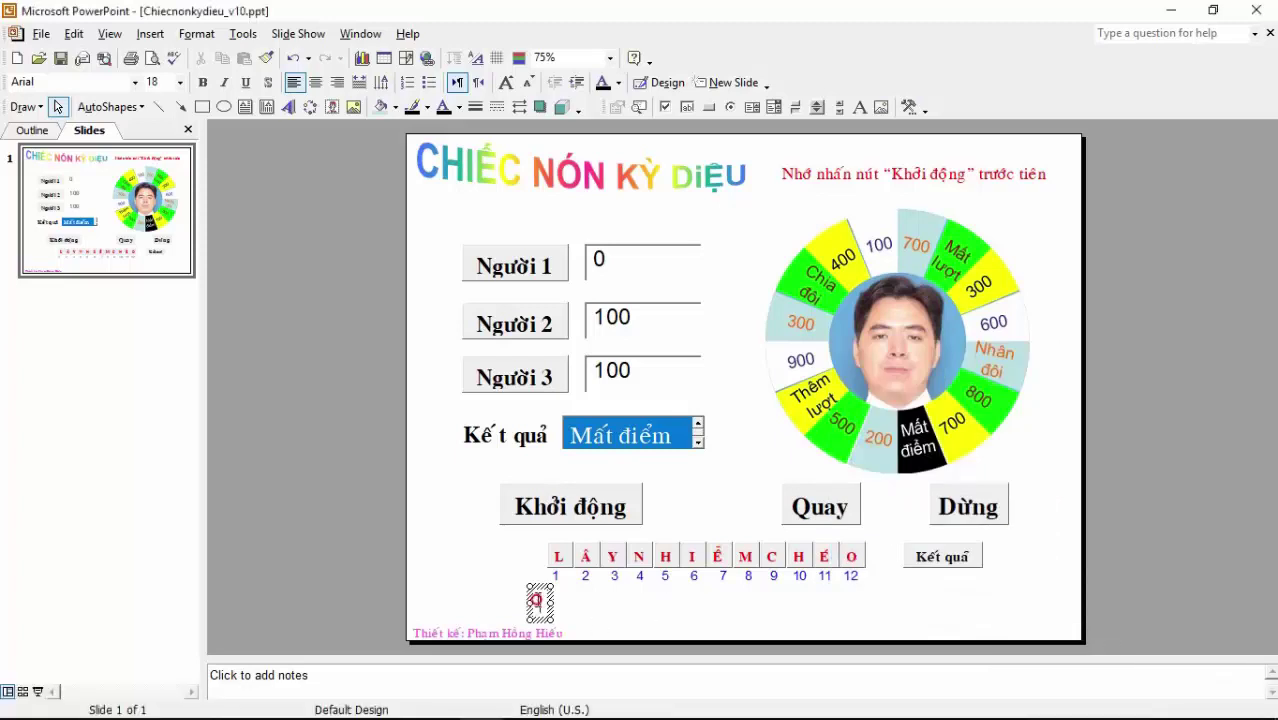
{"action": "type", "text": "Câu "}
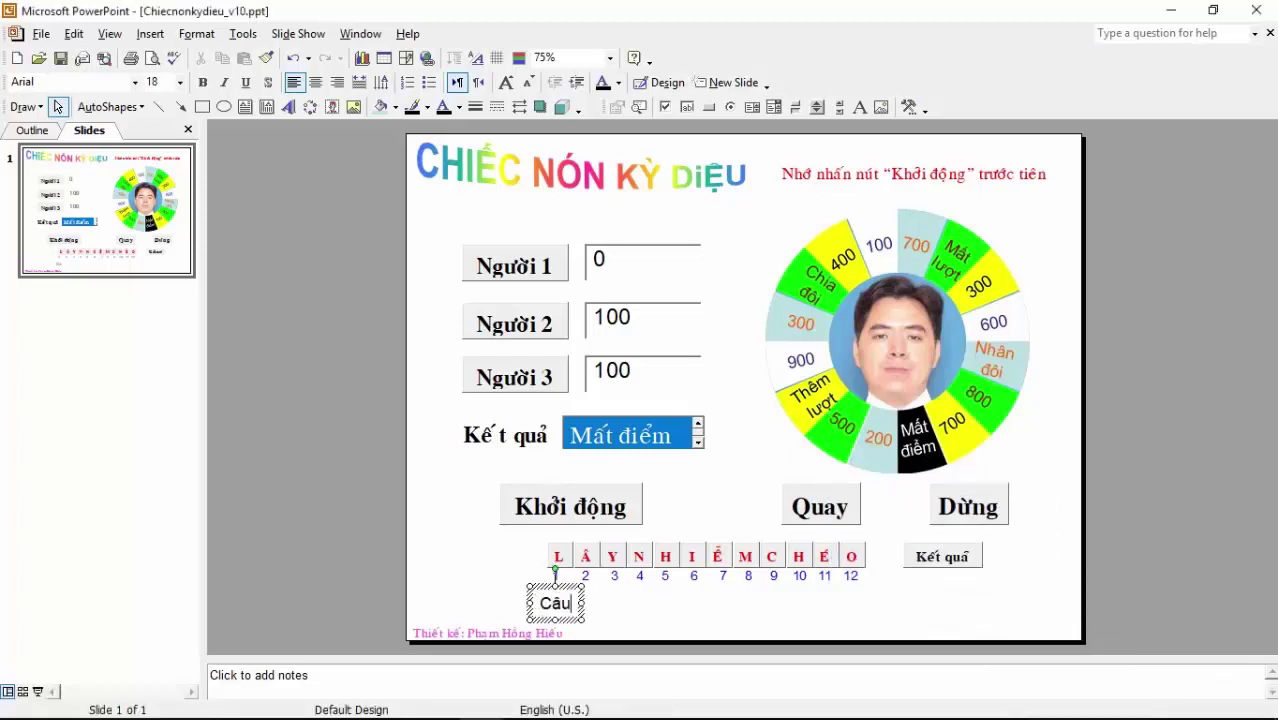
{"action": "type", "text": "hỏi"}
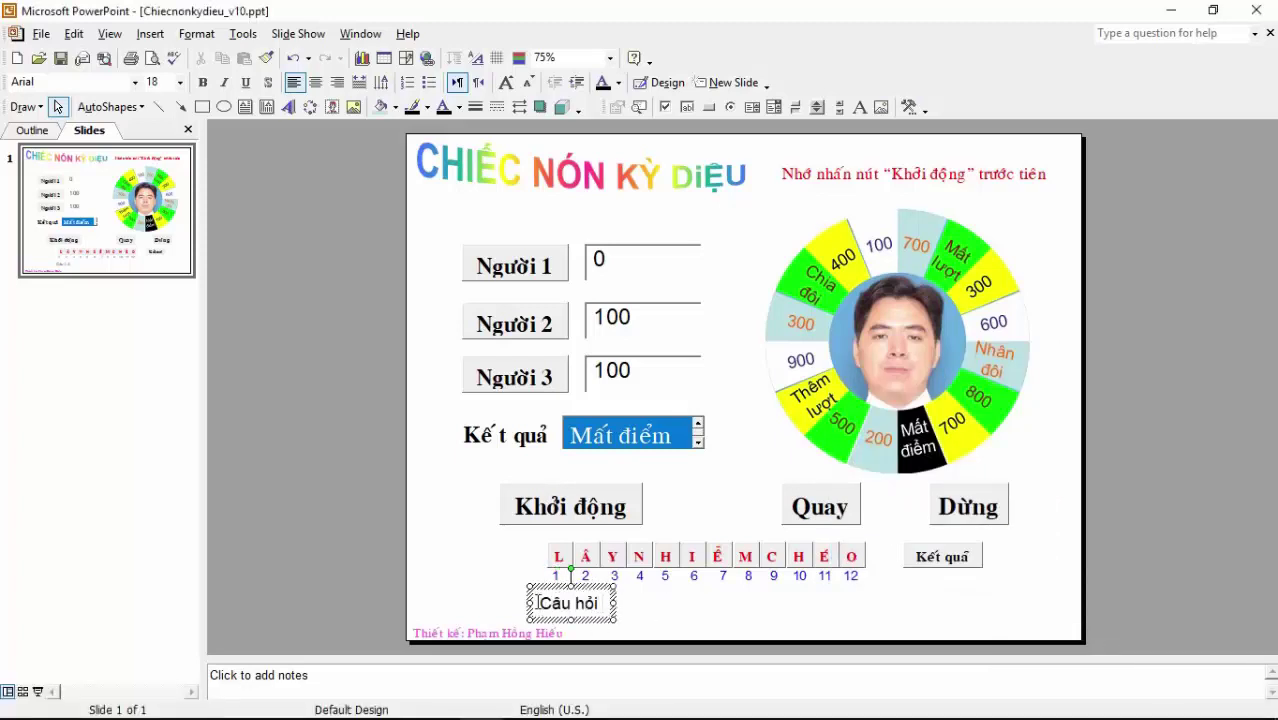
{"action": "mouse_move", "coordinate": [996, 708]}
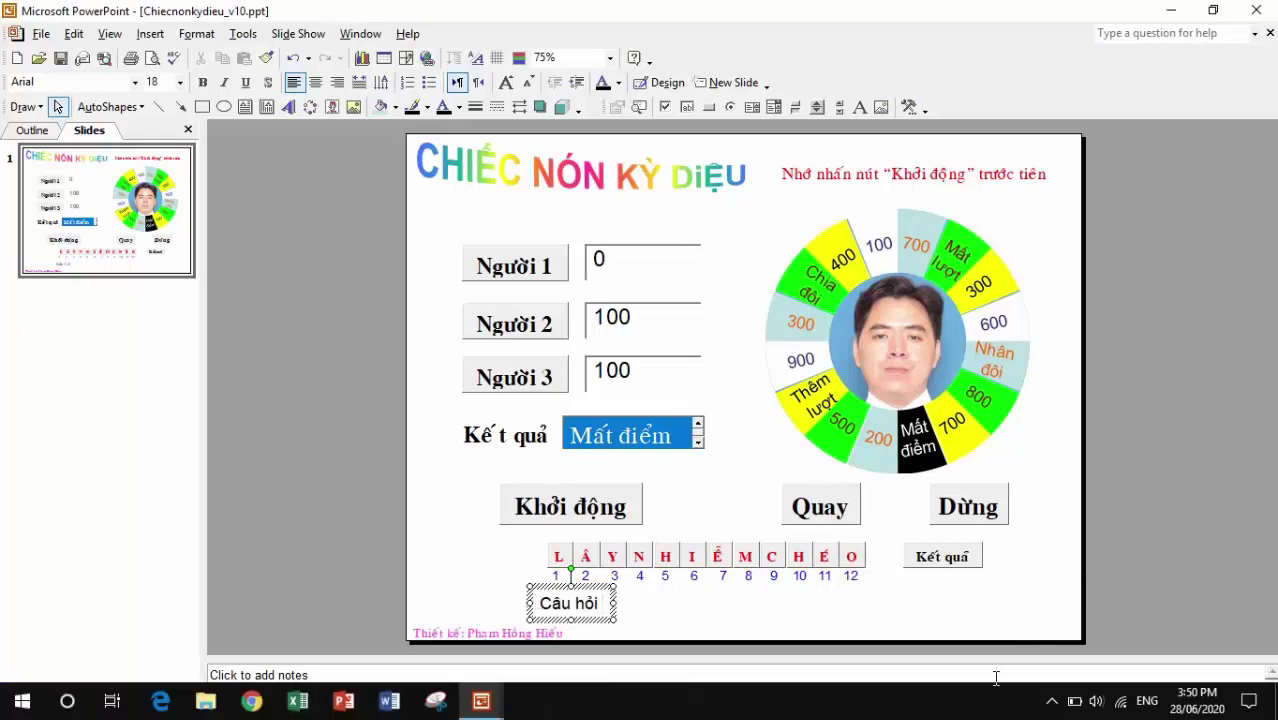
{"action": "left_click", "coordinate": [1055, 706]}
{"action": "right_click", "coordinate": [1052, 628]}
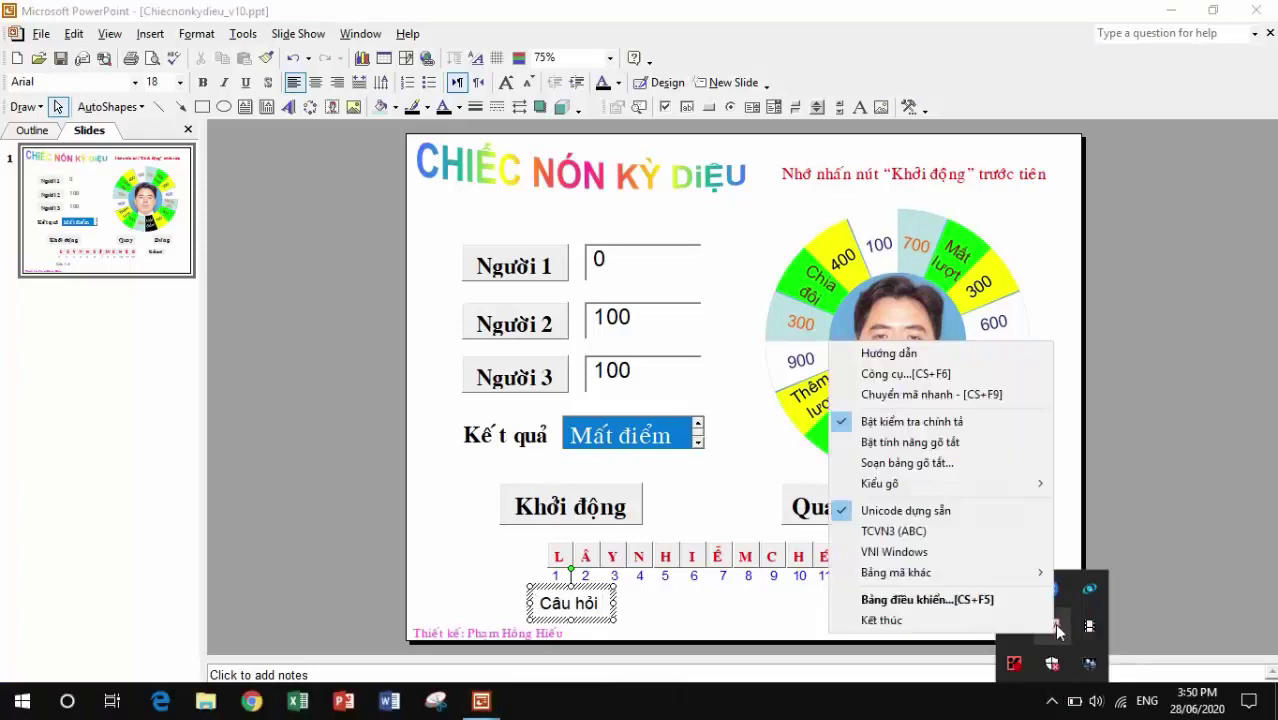
{"action": "left_click", "coordinate": [897, 553]}
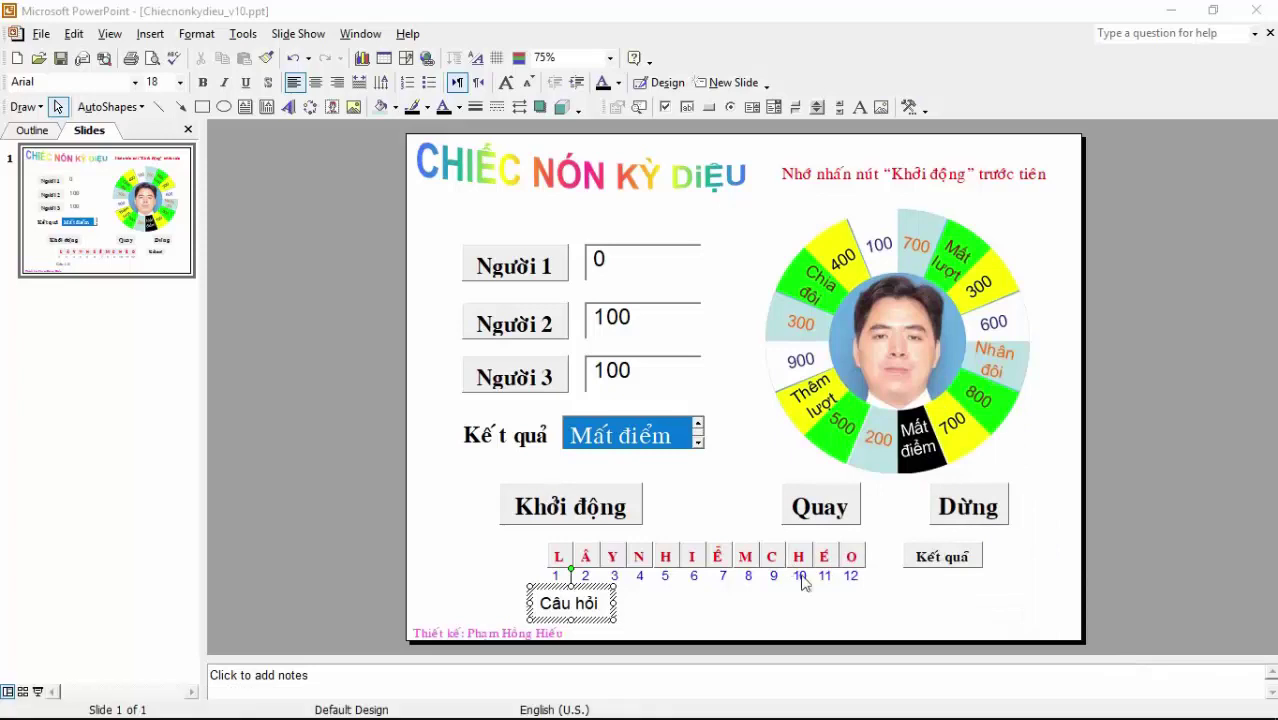
Step: Append 13 to the number row under the letter boxes and widen its box to fit
{"action": "left_click", "coordinate": [650, 572]}
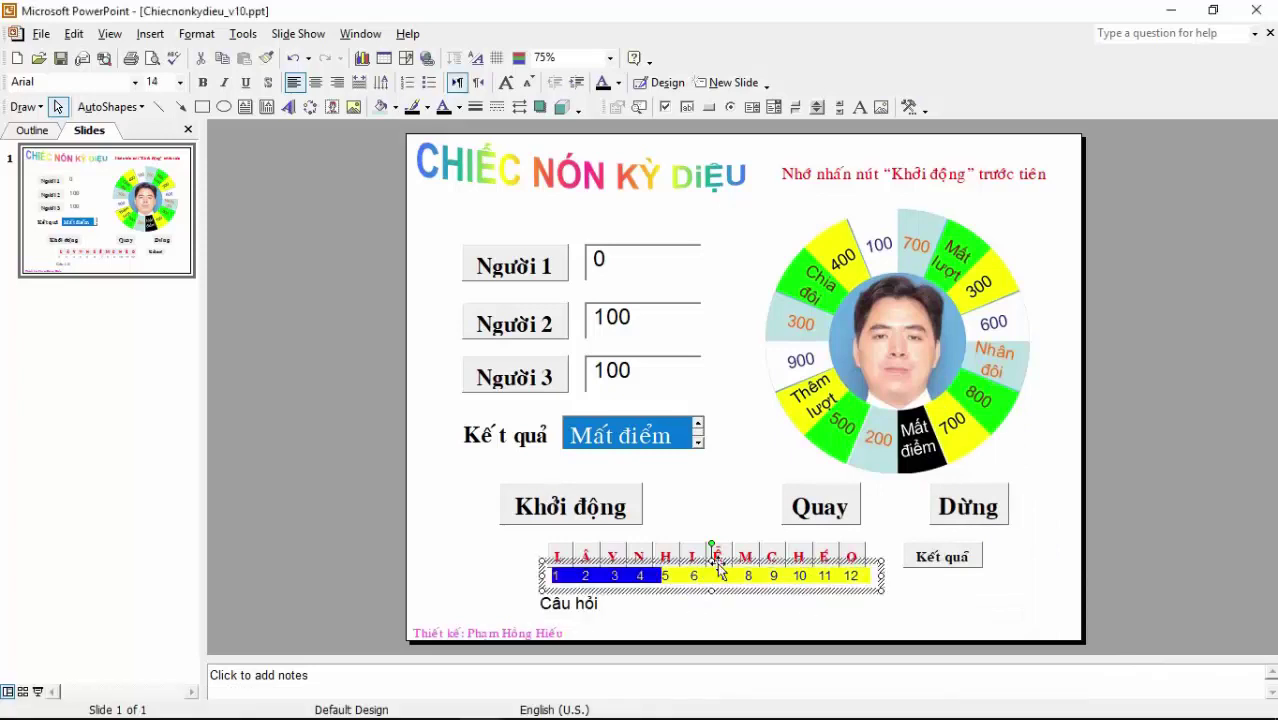
{"action": "left_click", "coordinate": [1074, 587]}
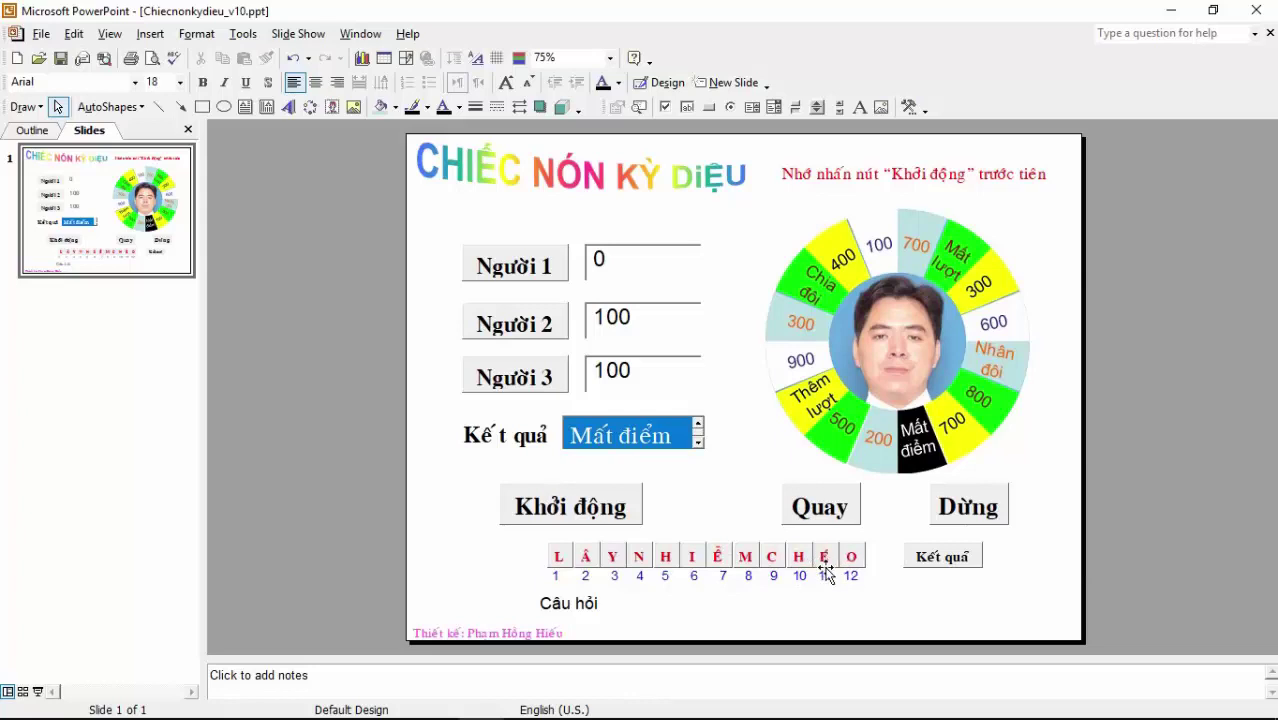
{"action": "left_click", "coordinate": [868, 576]}
{"action": "left_click", "coordinate": [862, 576]}
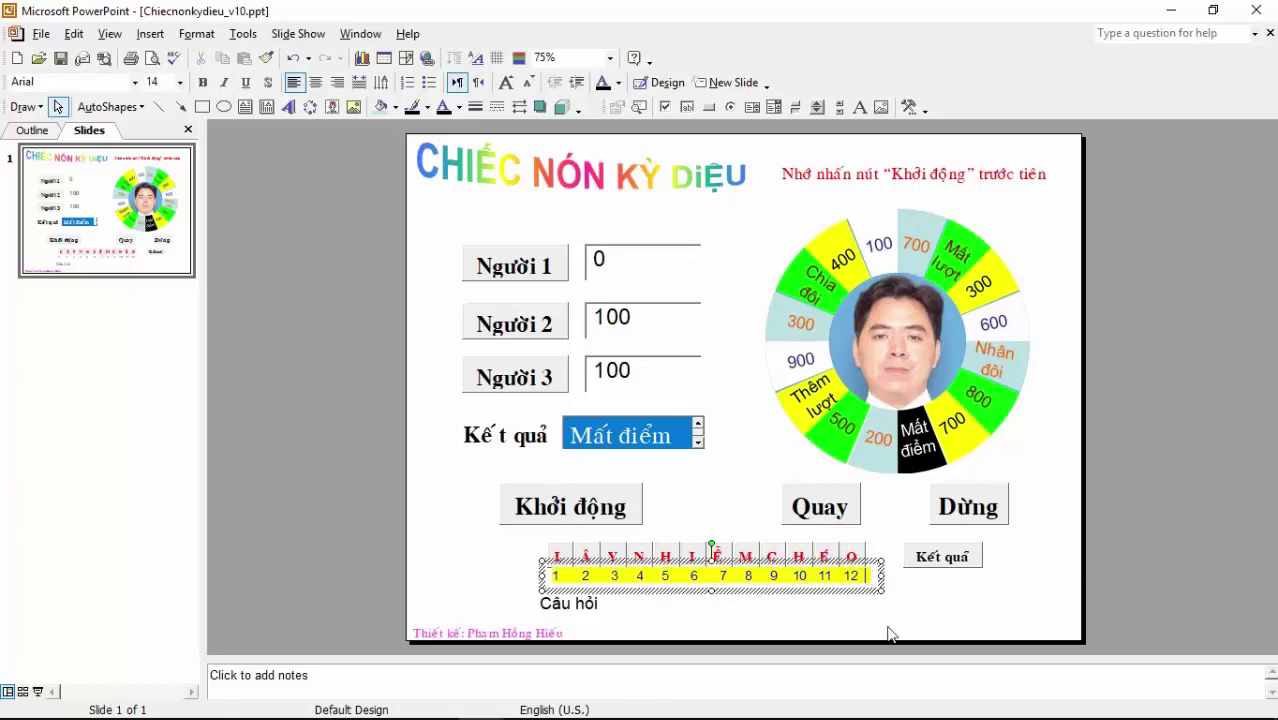
{"action": "type", "text": "13"}
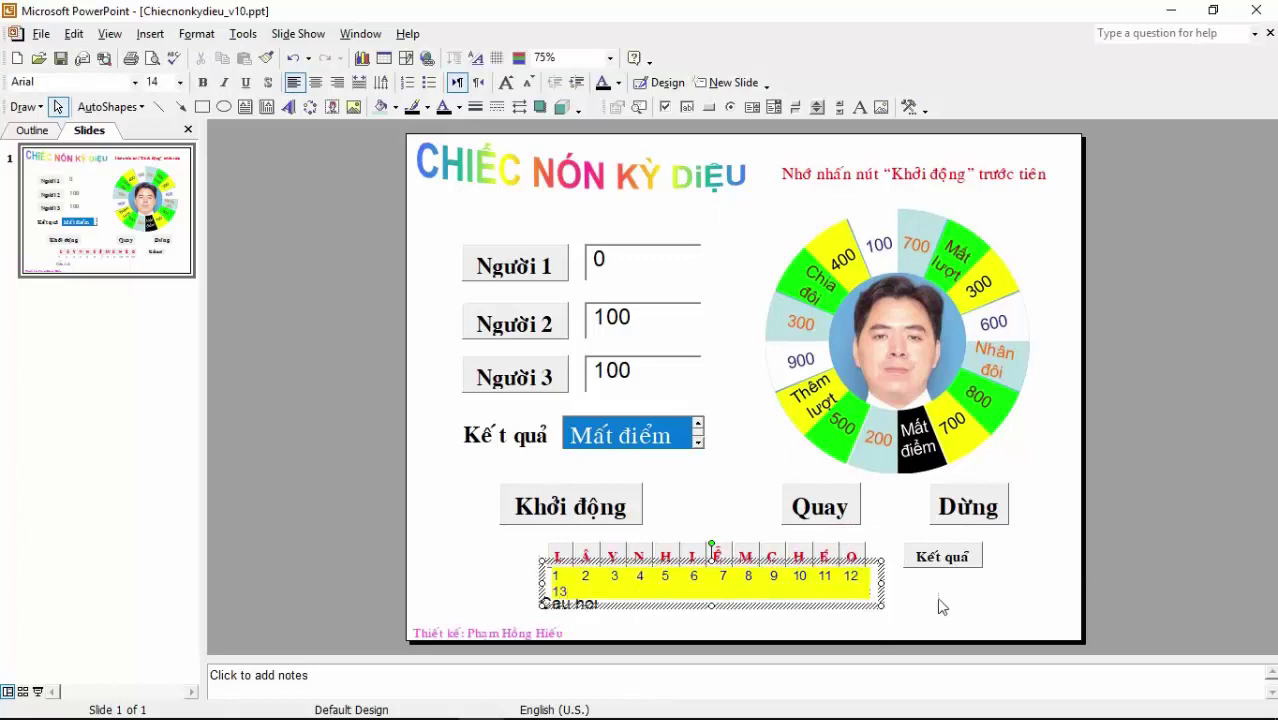
{"action": "left_click_drag", "start_coordinate": [878, 583], "coordinate": [905, 585]}
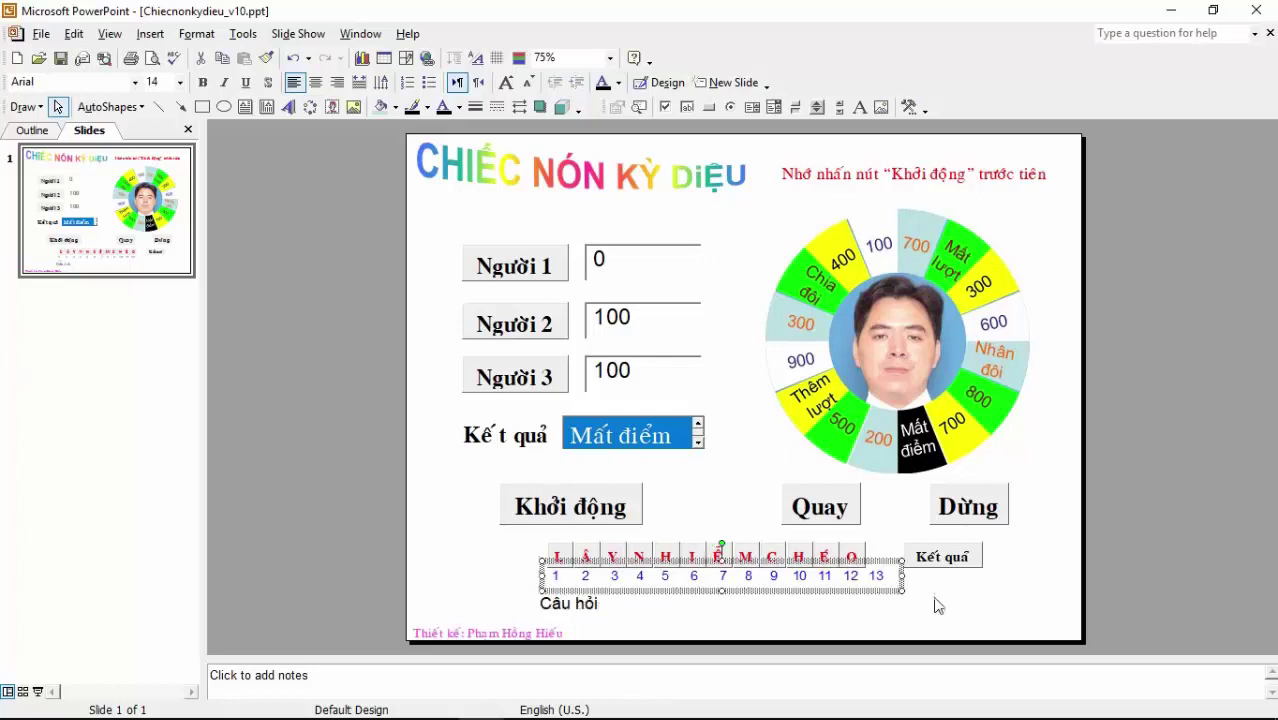
{"action": "left_click", "coordinate": [975, 608]}
Step: Add 14 after 13 in the number row and widen the box so 1–14 fits on one line
{"action": "left_click", "coordinate": [851, 557]}
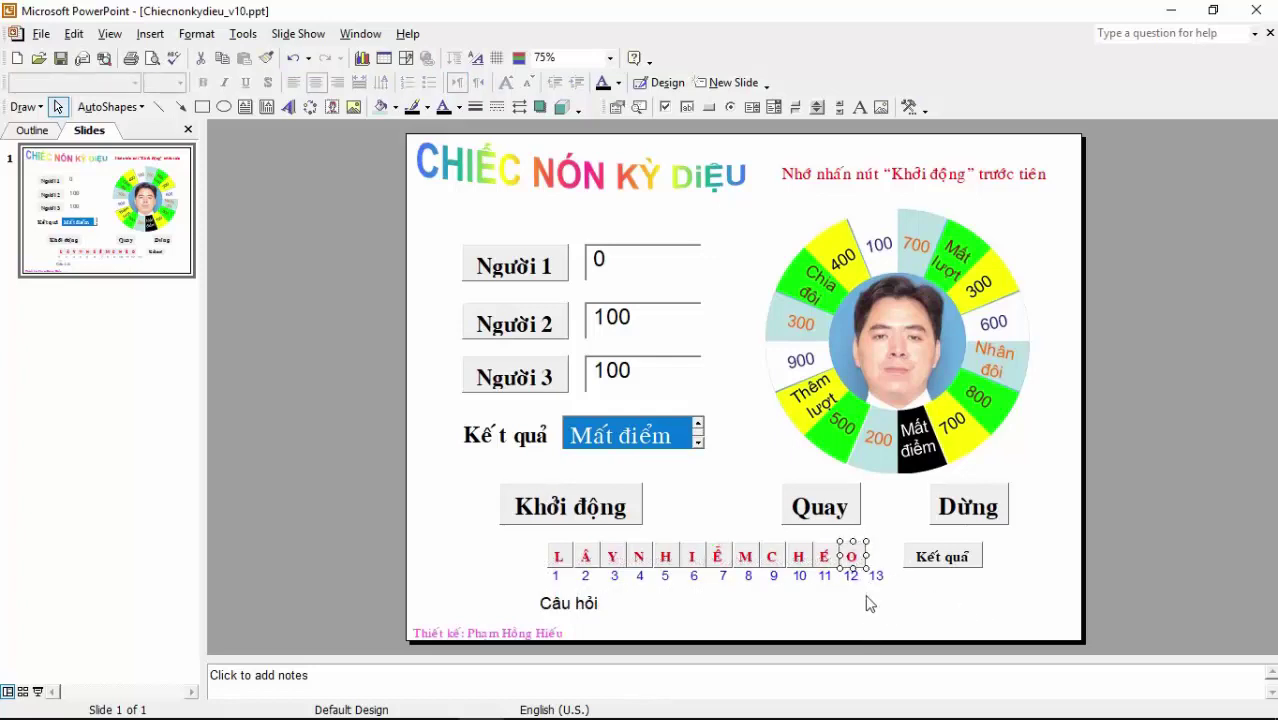
{"action": "left_click", "coordinate": [649, 575]}
{"action": "left_click_drag", "start_coordinate": [508, 528], "coordinate": [912, 602]}
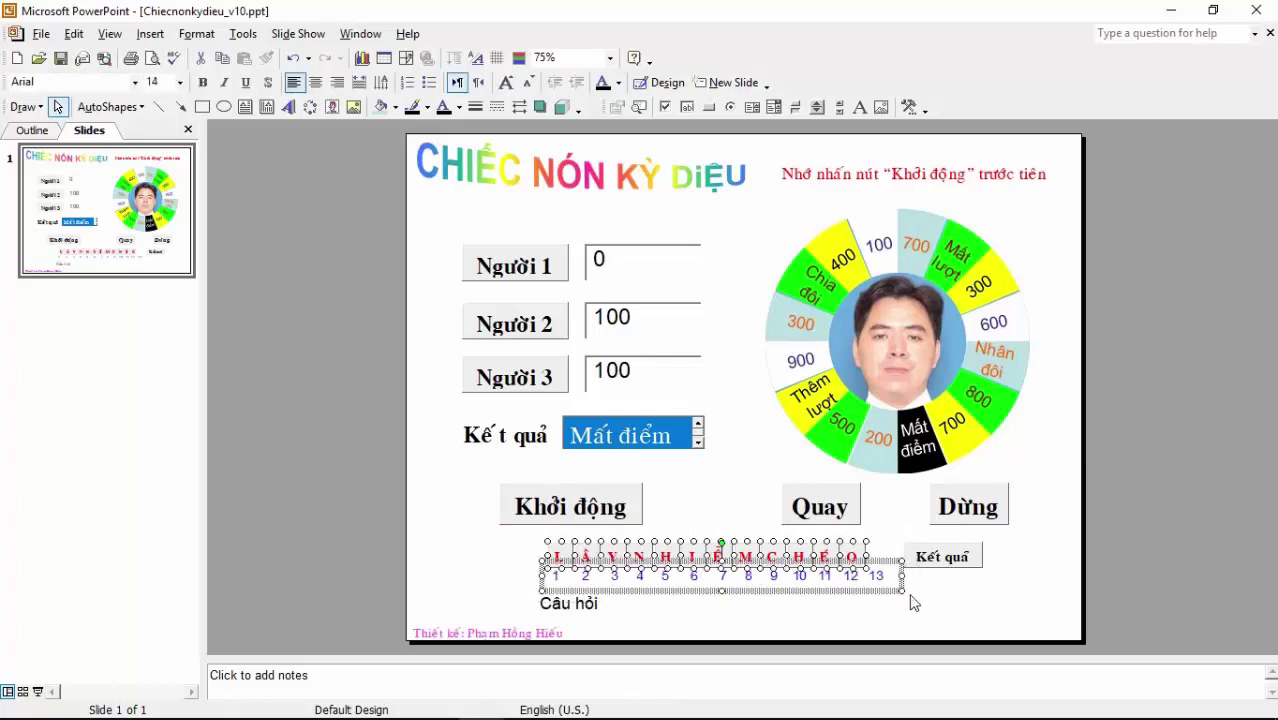
{"action": "key", "text": "ctrl+z"}
{"action": "key", "text": "ctrl+z"}
{"action": "key", "text": "ctrl+z"}
{"action": "key", "text": "ctrl+z"}
{"action": "key", "text": "ctrl+y"}
{"action": "key", "text": "ctrl+z"}
{"action": "triple_click", "coordinate": [844, 578]}
{"action": "left_click", "coordinate": [853, 577]}
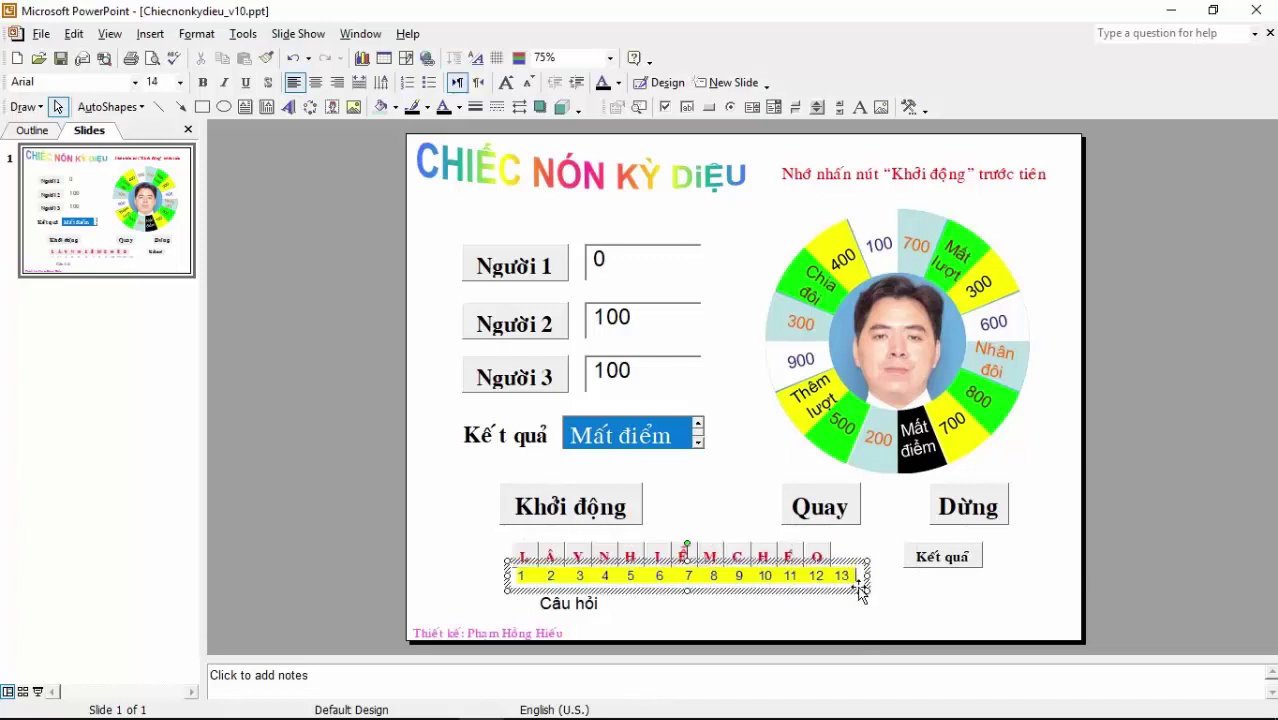
{"action": "type", "text": " 14"}
{"action": "left_click_drag", "start_coordinate": [869, 592], "coordinate": [892, 590]}
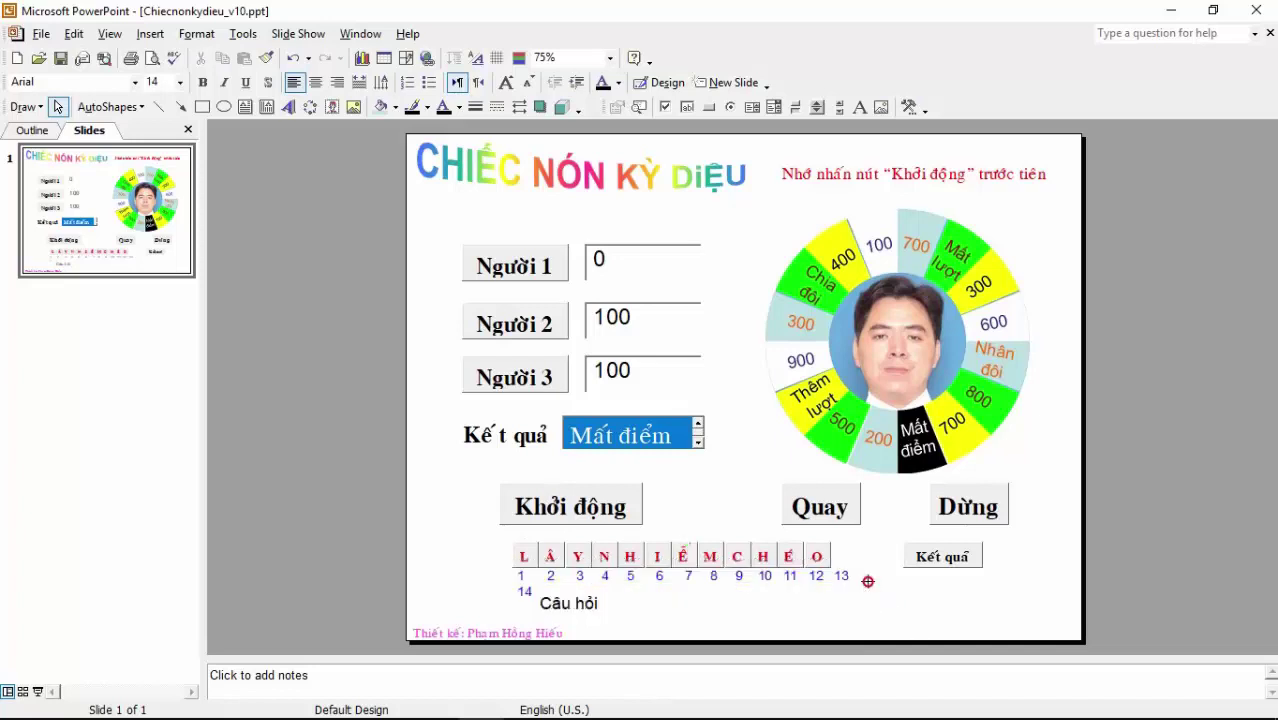
Step: Copy the É and O letter boxes into slots 13 and 14, right of the last O
{"action": "left_click", "coordinate": [922, 617]}
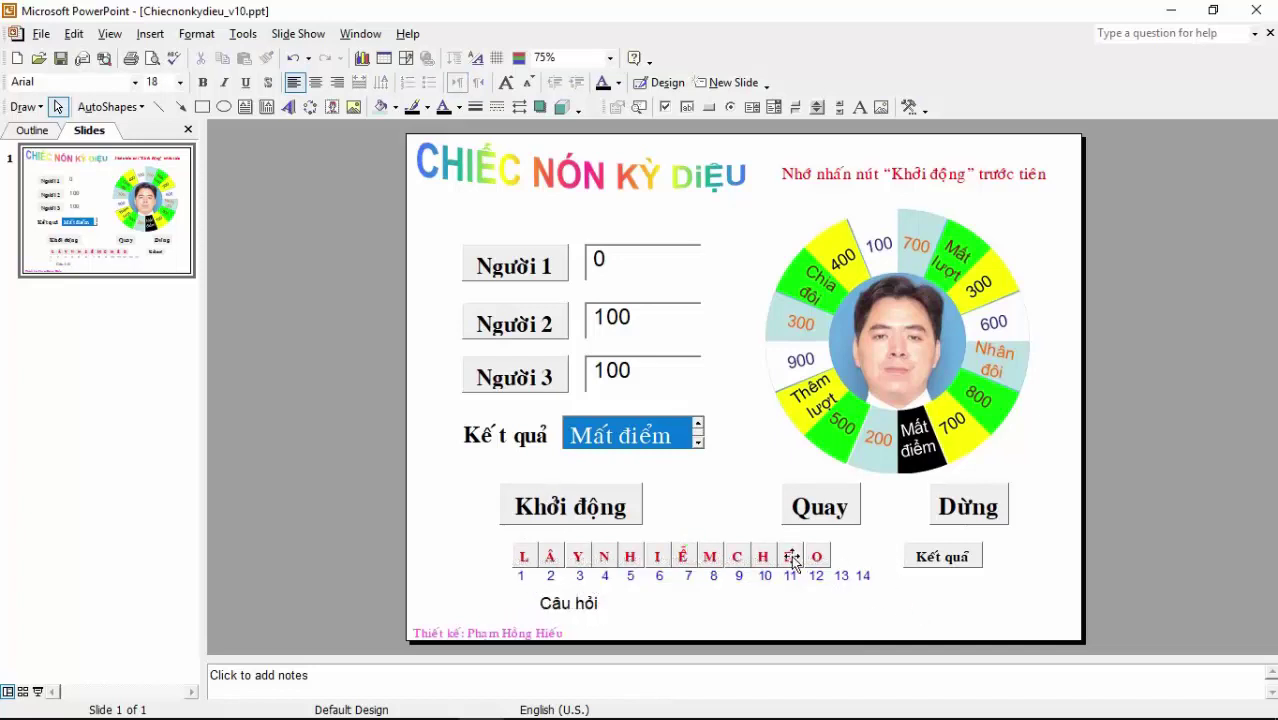
{"action": "left_click_drag", "start_coordinate": [781, 537], "coordinate": [843, 597]}
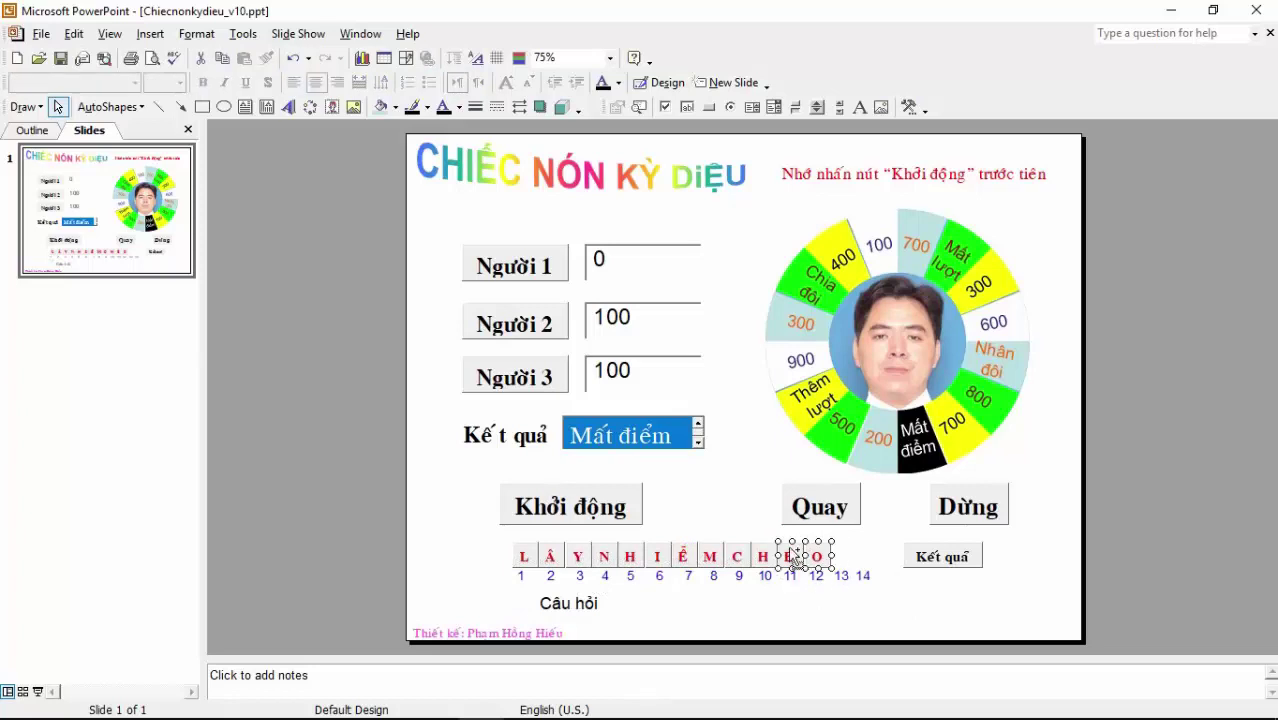
{"action": "left_click_drag", "start_coordinate": [795, 556], "coordinate": [845, 553]}
{"action": "key", "text": "ctrl+Left"}
{"action": "key", "text": "ctrl+Left"}
{"action": "key", "text": "ctrl+Left"}
{"action": "key", "text": "ctrl+Left"}
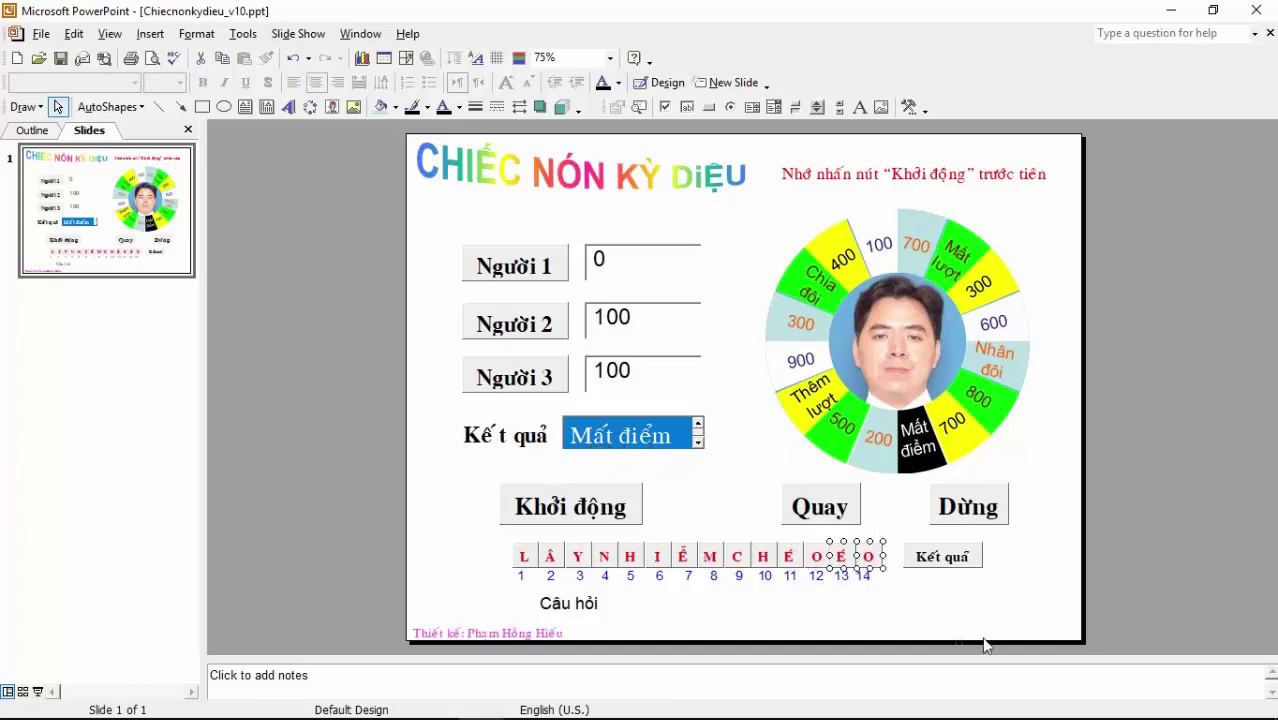
{"action": "left_click", "coordinate": [1000, 622]}
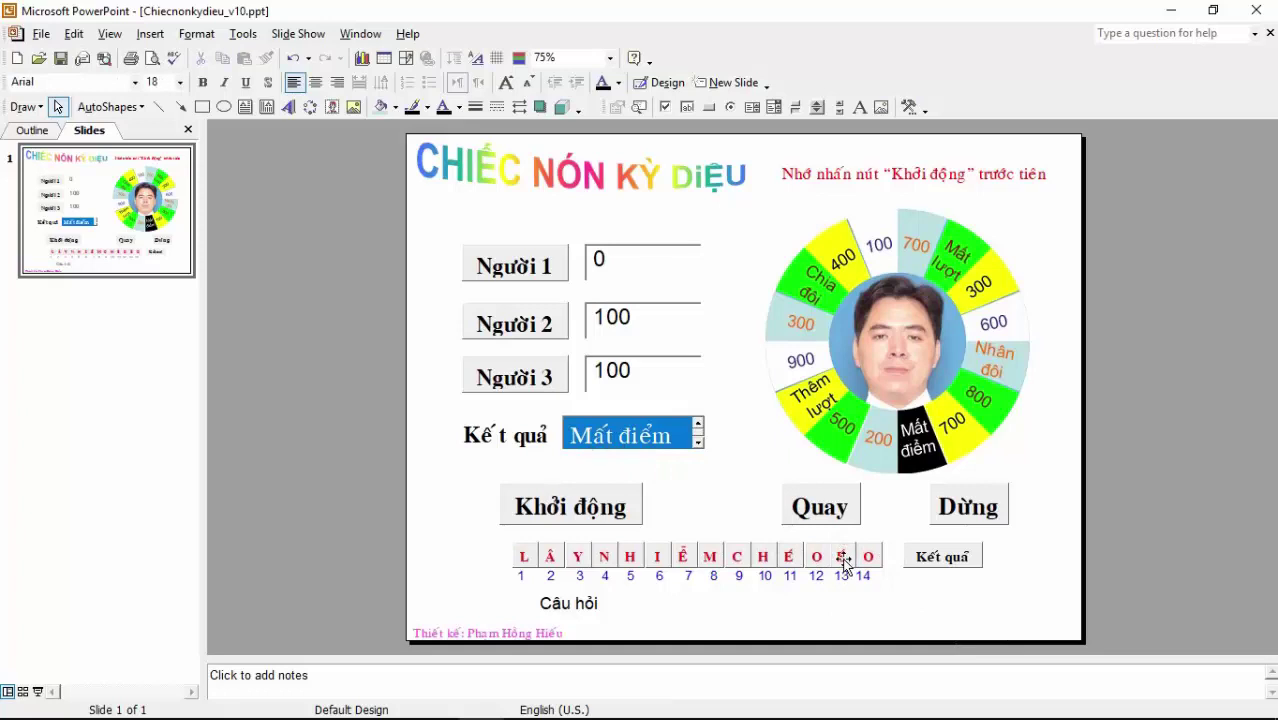
Step: Delete the empty CommandButton1_Click procedure in the VBA editor and return to the slide
{"action": "left_click", "coordinate": [843, 562]}
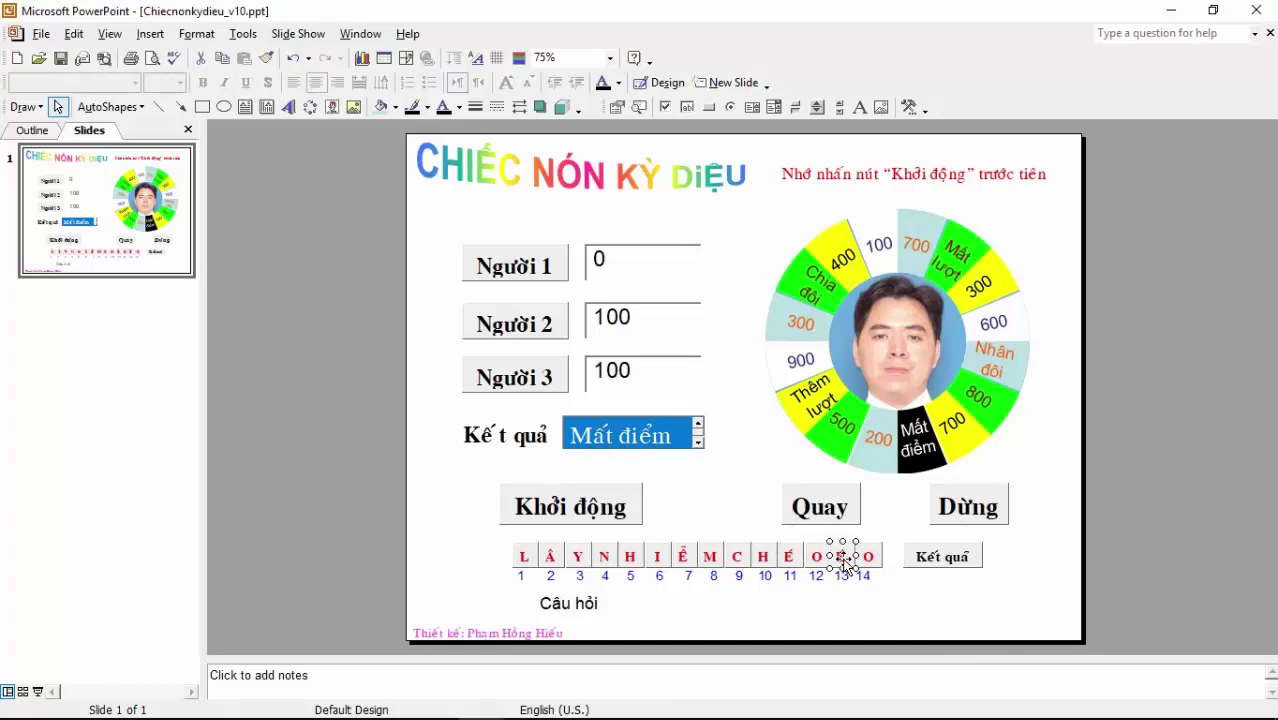
{"action": "double_click", "coordinate": [843, 562]}
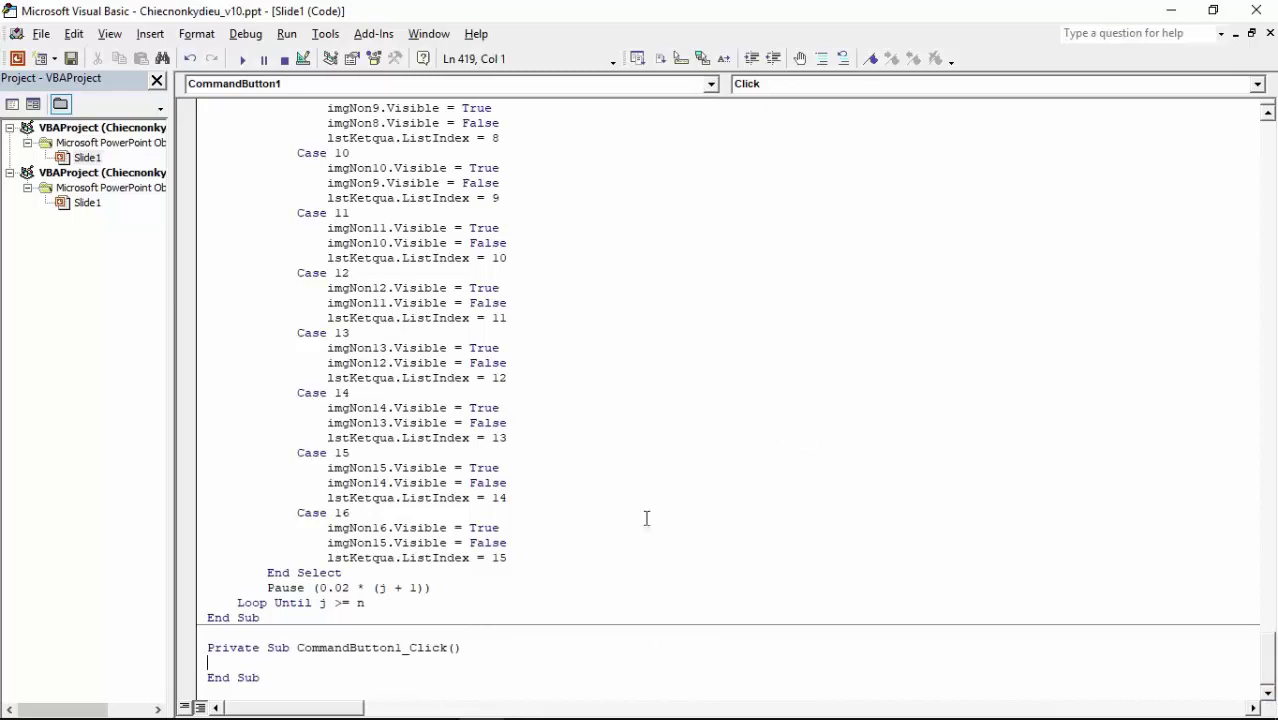
{"action": "left_click", "coordinate": [201, 648]}
{"action": "left_click_drag", "start_coordinate": [257, 672], "coordinate": [191, 643]}
{"action": "key", "text": "Delete"}
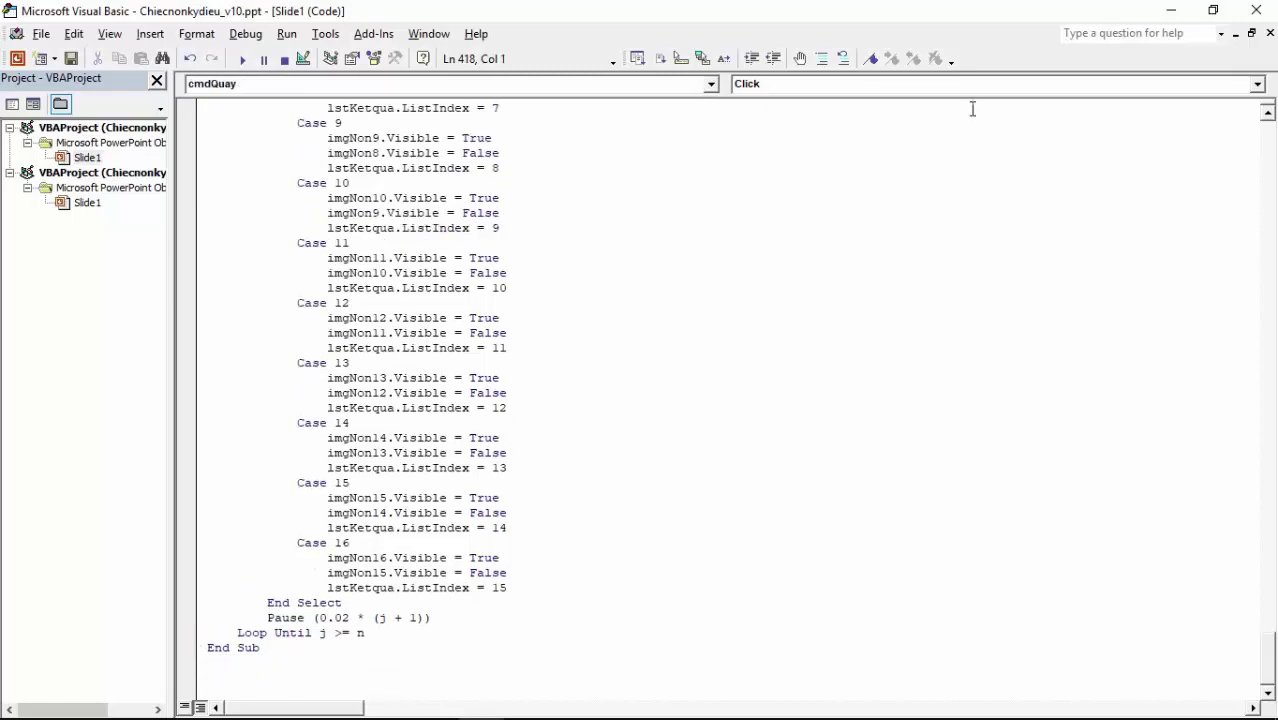
{"action": "left_click", "coordinate": [1170, 10]}
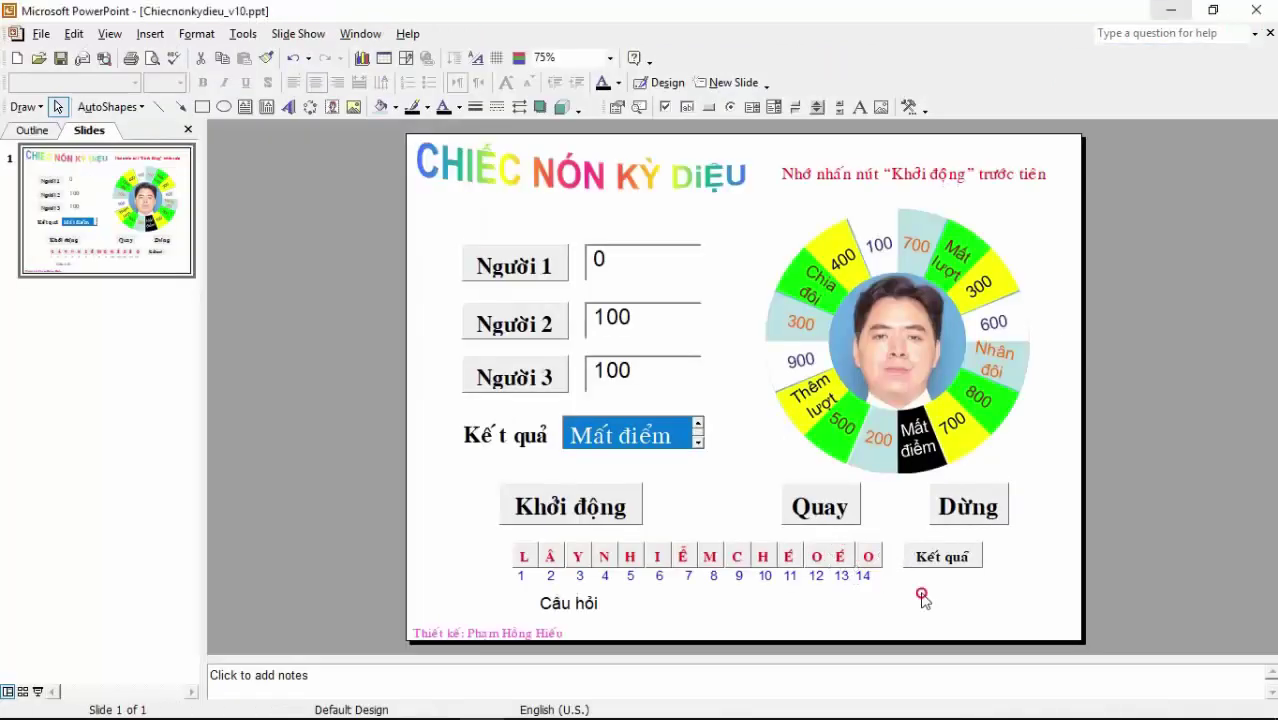
Step: Open the letter button's Properties and rename the slot-13 É button to cmdO13
{"action": "left_click_drag", "start_coordinate": [840, 558], "coordinate": [818, 558]}
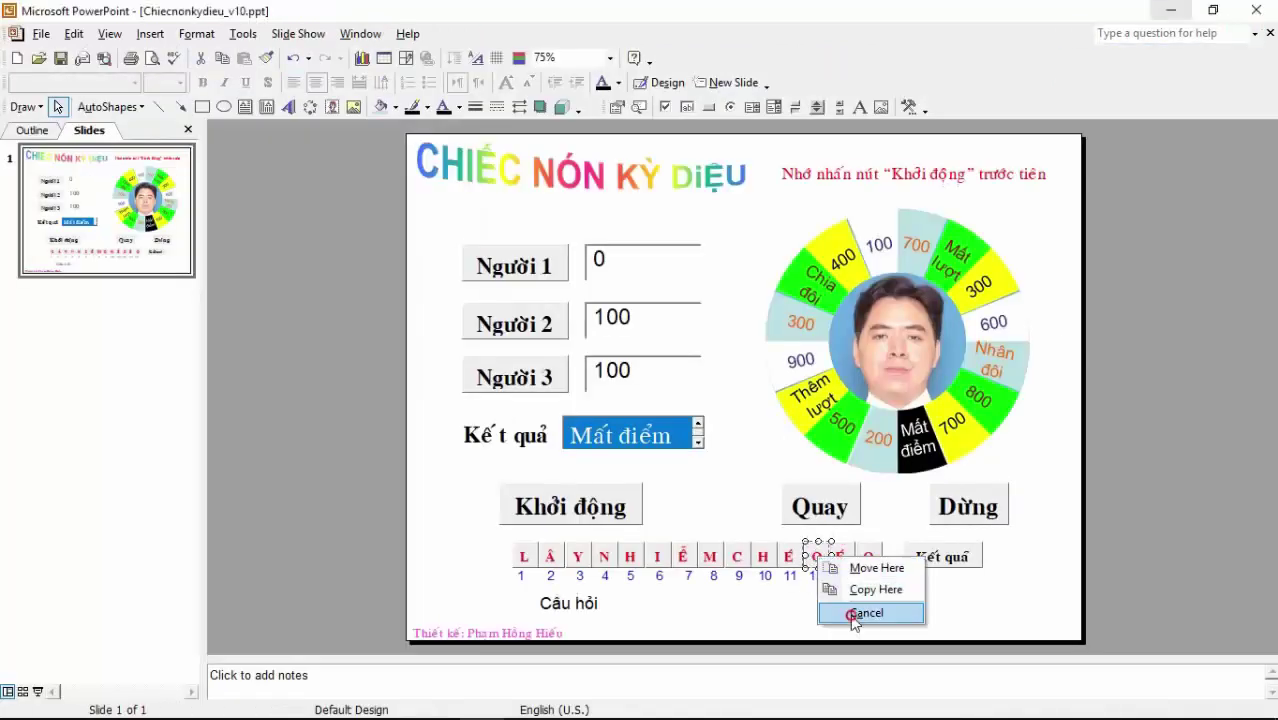
{"action": "left_click", "coordinate": [862, 612]}
{"action": "right_click", "coordinate": [822, 556]}
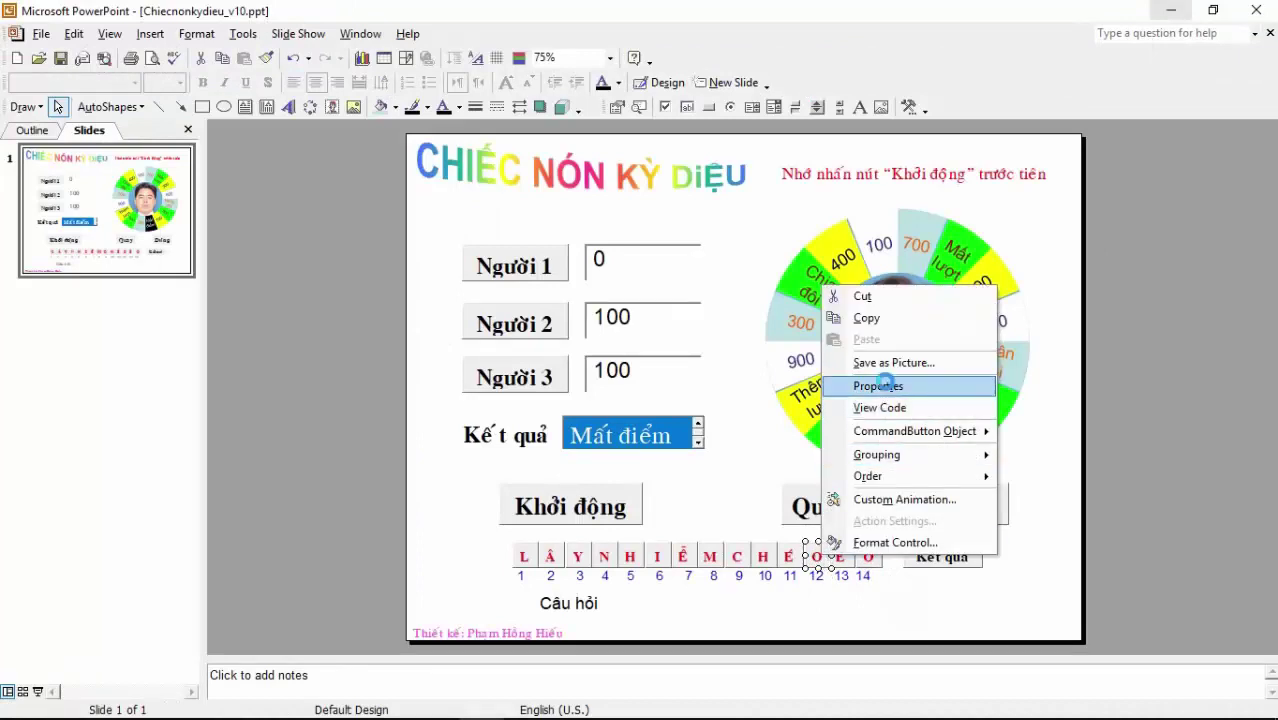
{"action": "left_click", "coordinate": [886, 388]}
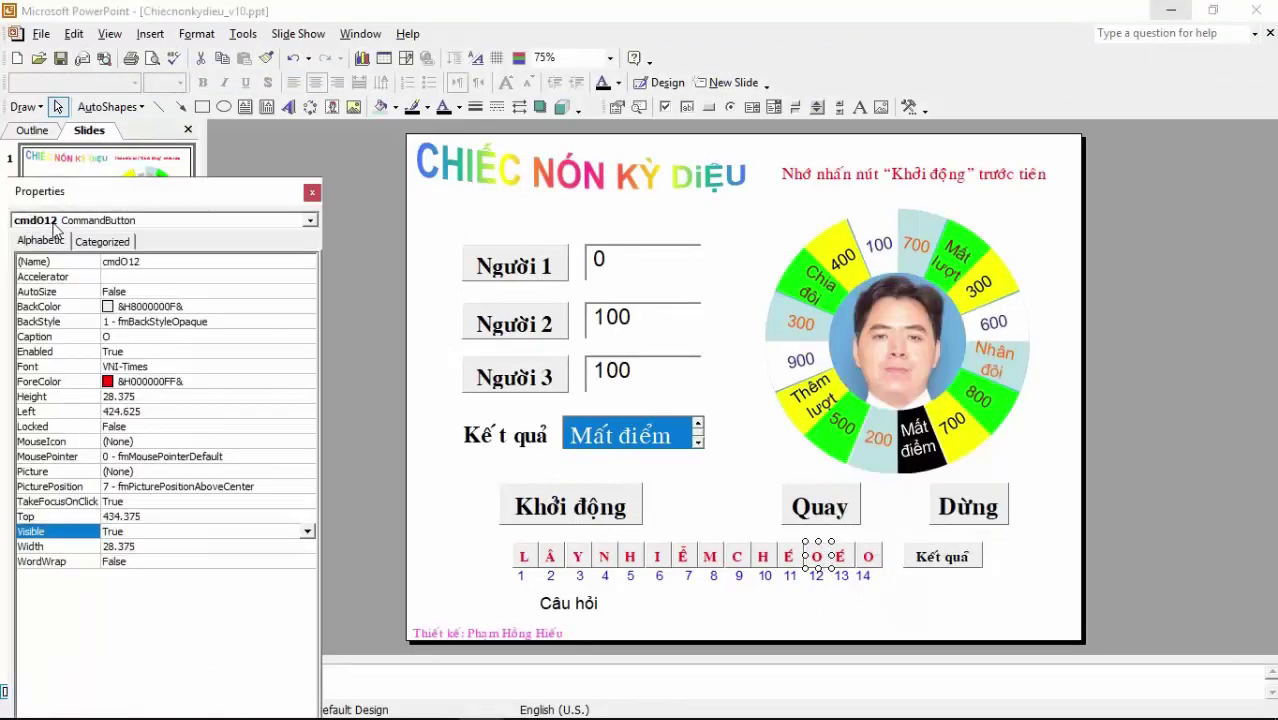
{"action": "left_click", "coordinate": [841, 565]}
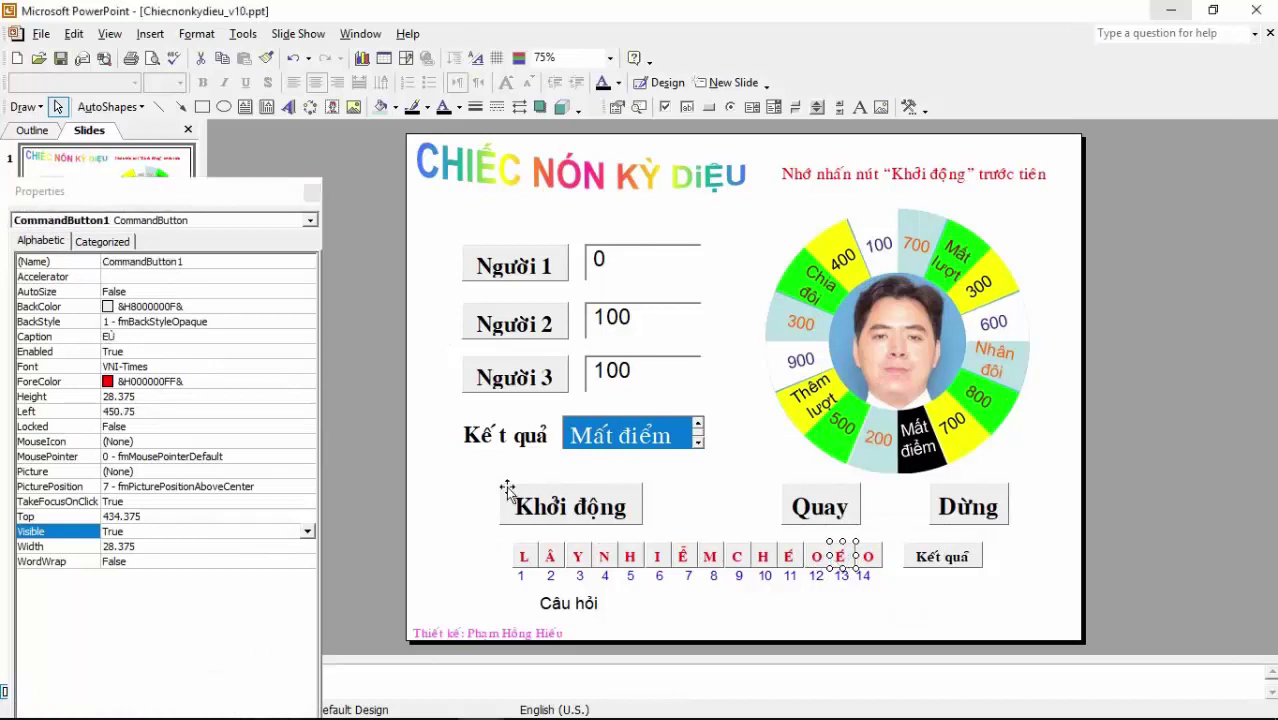
{"action": "left_click", "coordinate": [848, 565]}
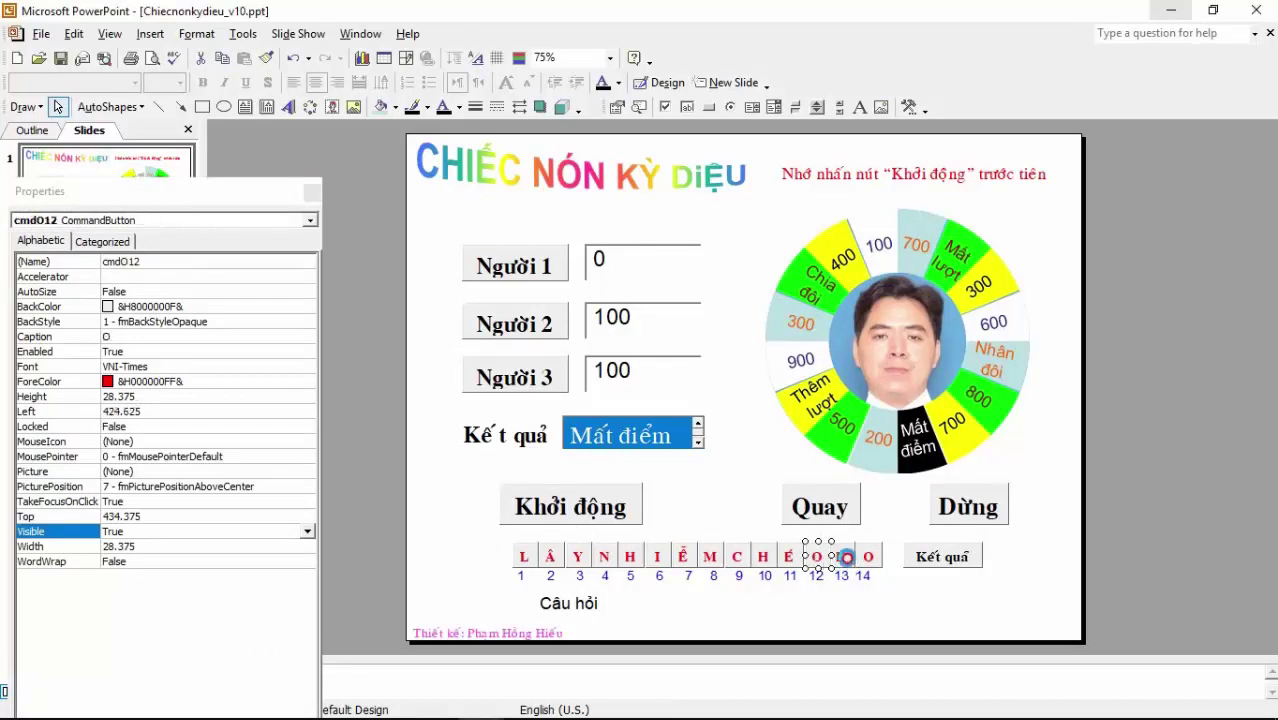
{"action": "left_click", "coordinate": [109, 222]}
{"action": "left_click", "coordinate": [136, 236]}
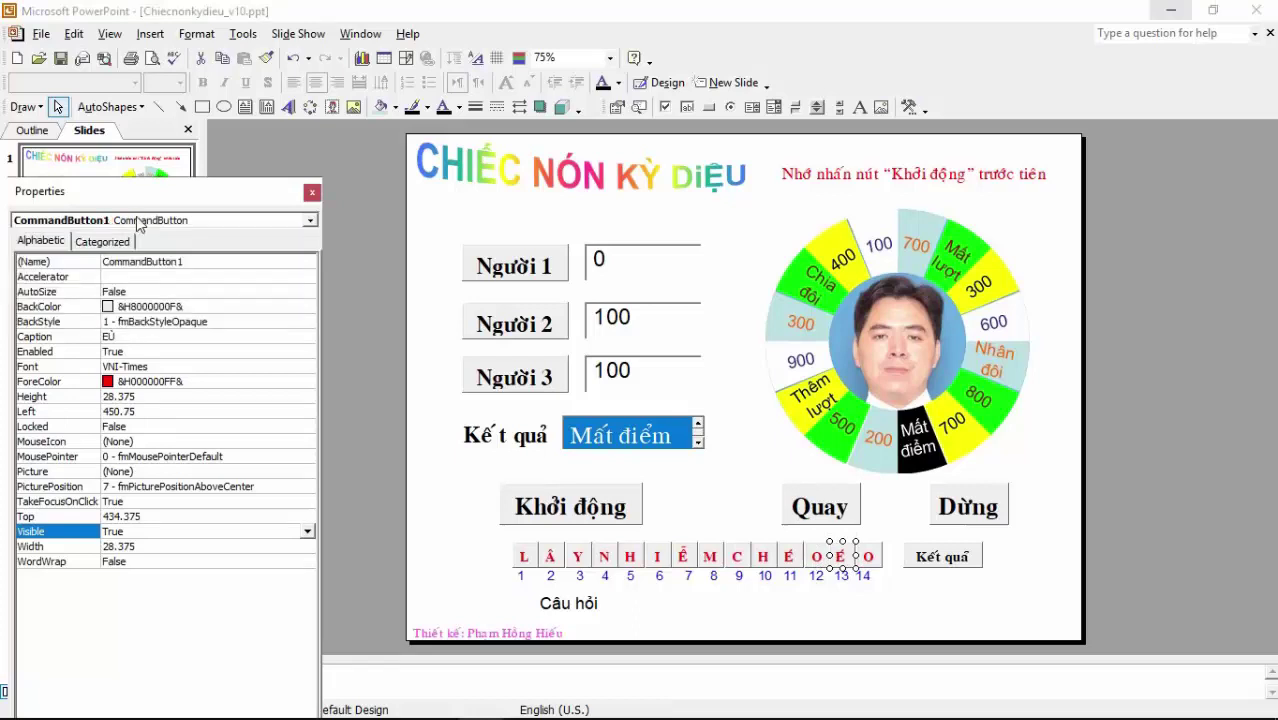
{"action": "left_click", "coordinate": [162, 261]}
{"action": "double_click", "coordinate": [200, 261]}
{"action": "type", "text": "cmd"}
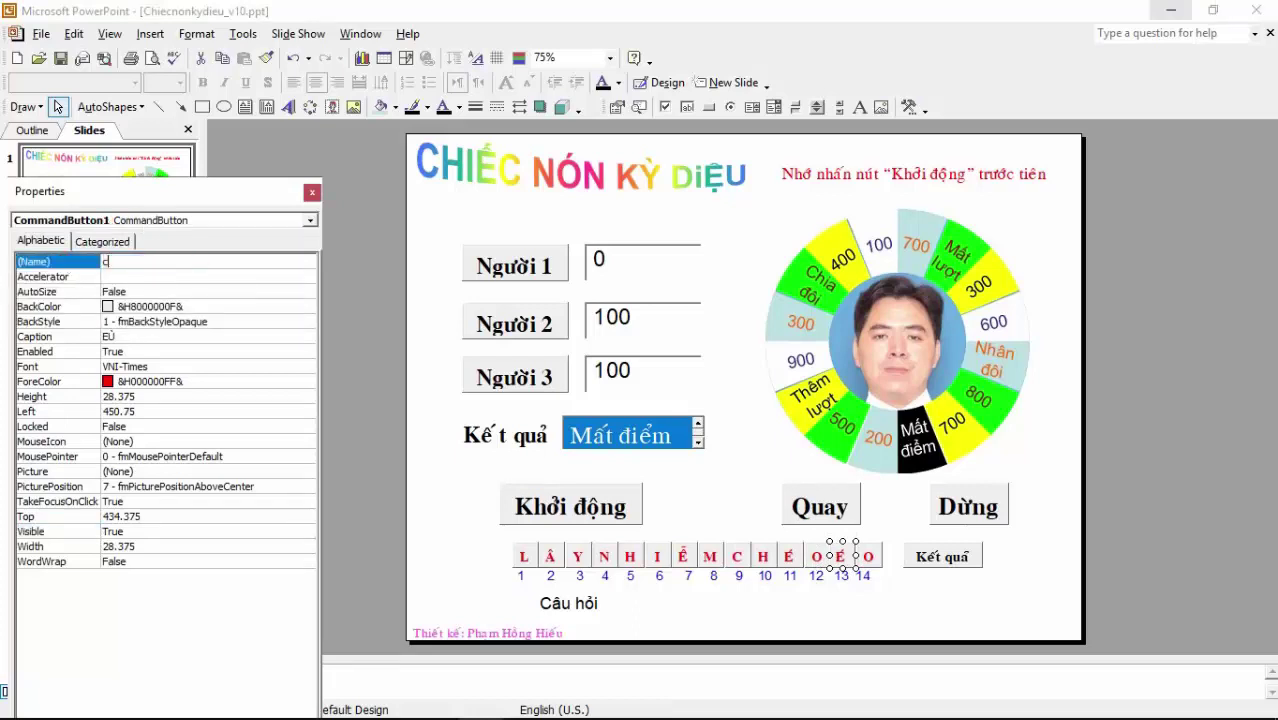
{"action": "type", "text": "O13"}
Step: Select the slot-14 O button and start renaming it to cmdO14
{"action": "left_click", "coordinate": [868, 556]}
{"action": "left_click", "coordinate": [63, 261]}
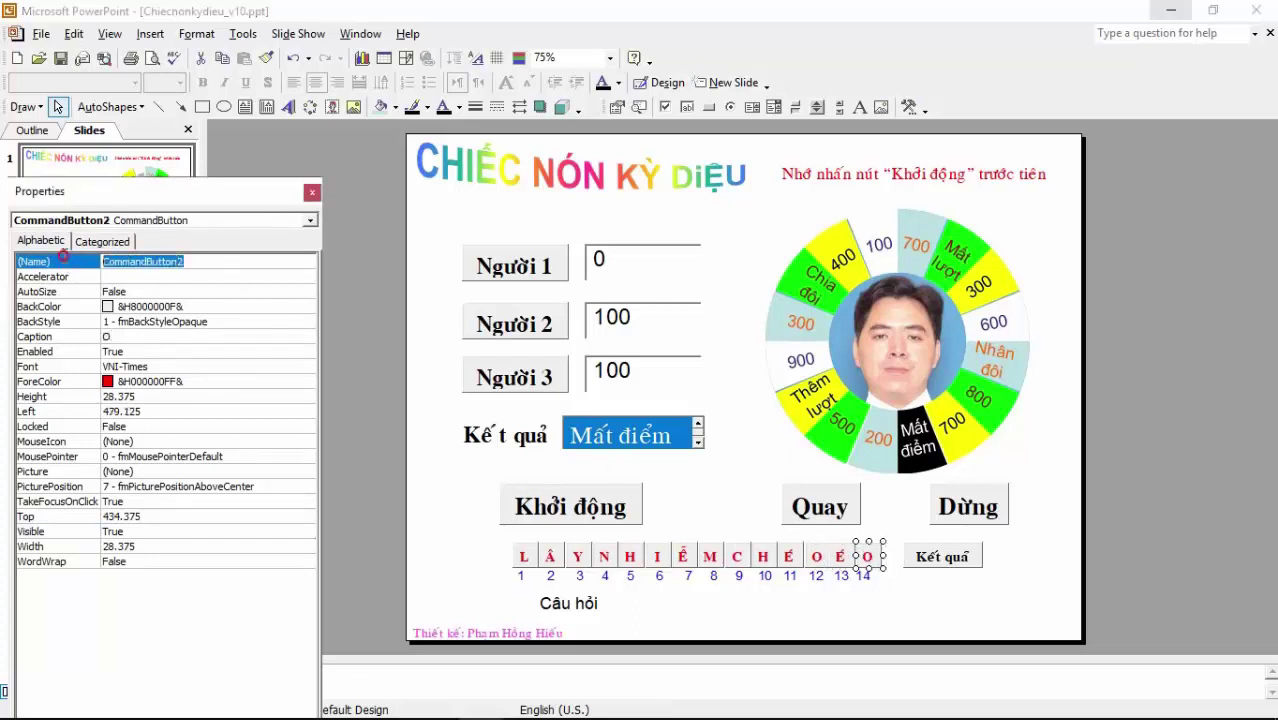
{"action": "type", "text": "cmd"}
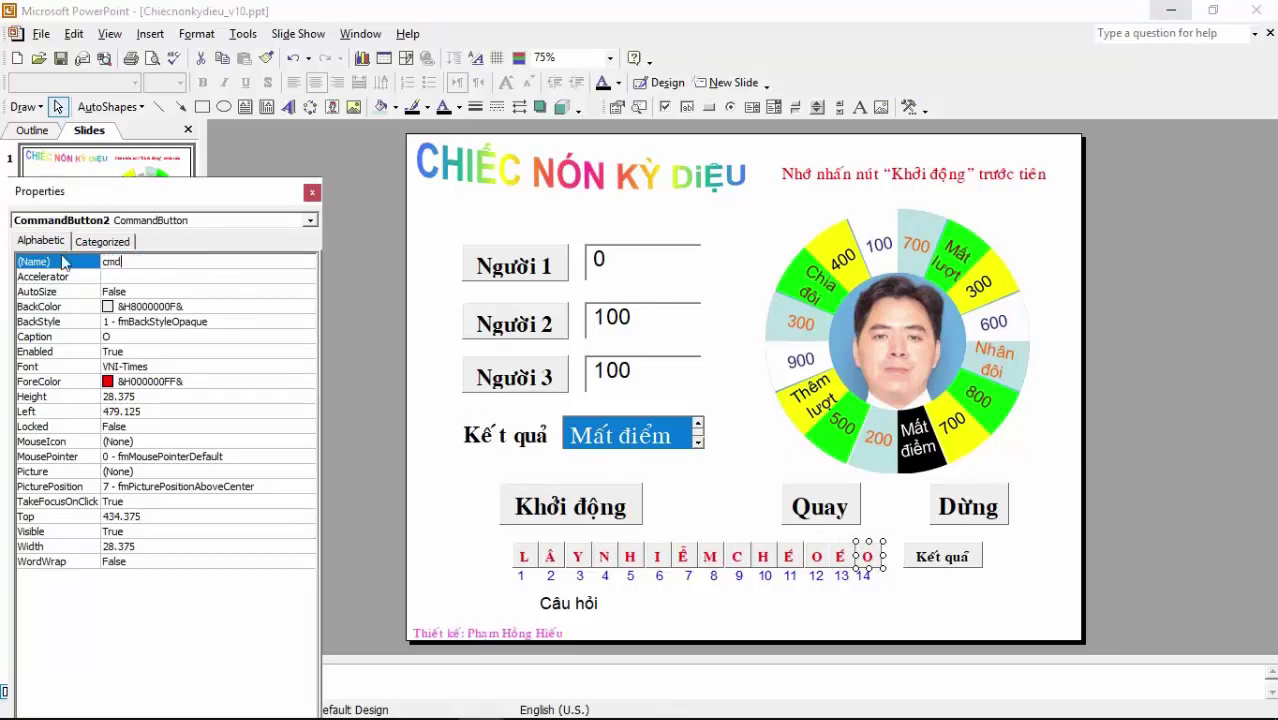
{"action": "type", "text": "O"}
Step: In cmdO13_Click, add a line setting cmdO13.Caption to "L"
{"action": "key", "text": "alt+F11"}
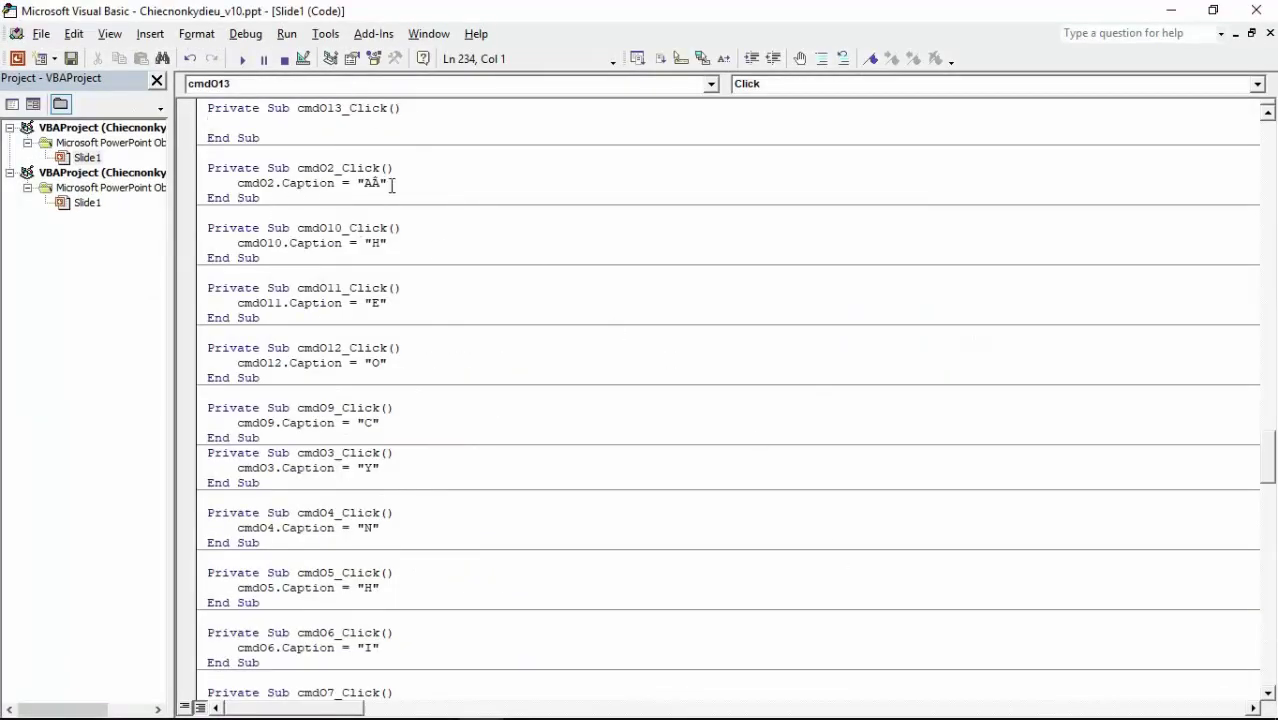
{"action": "left_click_drag", "start_coordinate": [391, 185], "coordinate": [184, 185]}
{"action": "key", "text": "ctrl+c"}
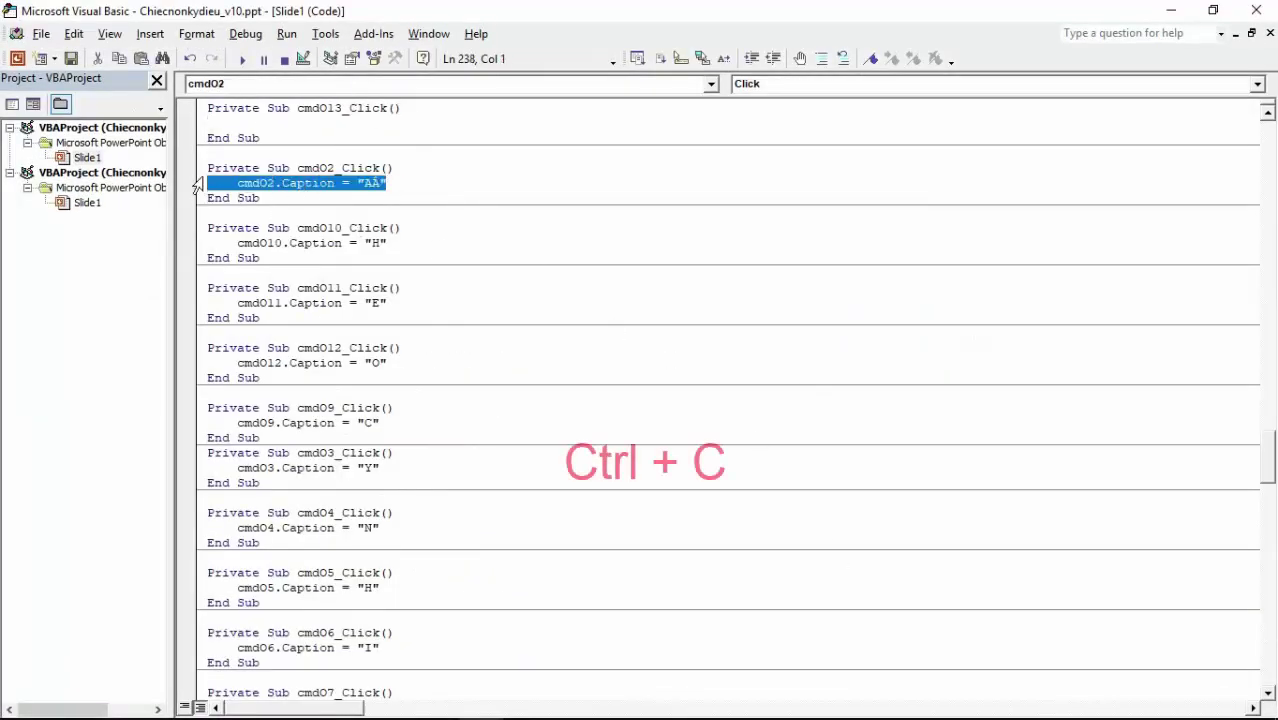
{"action": "left_click", "coordinate": [210, 122]}
{"action": "key", "text": "ctrl+v"}
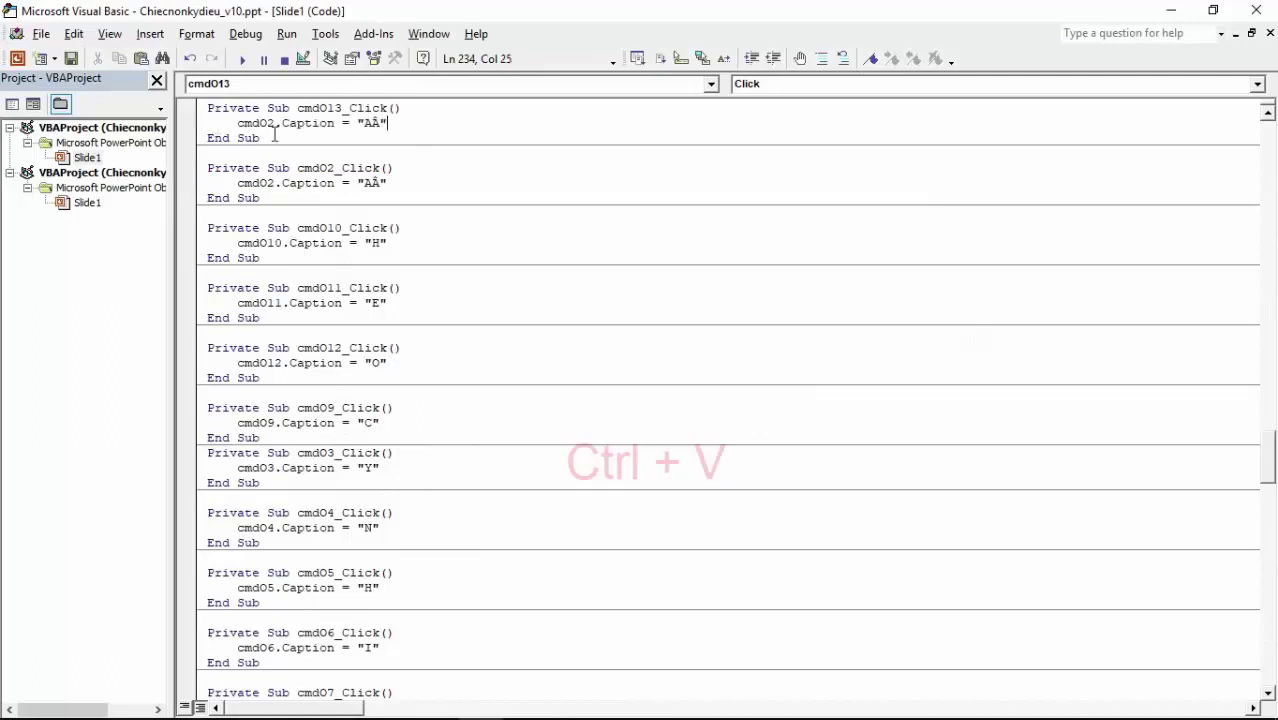
{"action": "left_click", "coordinate": [275, 123]}
{"action": "key", "text": "BackSpace"}
{"action": "type", "text": "1"}
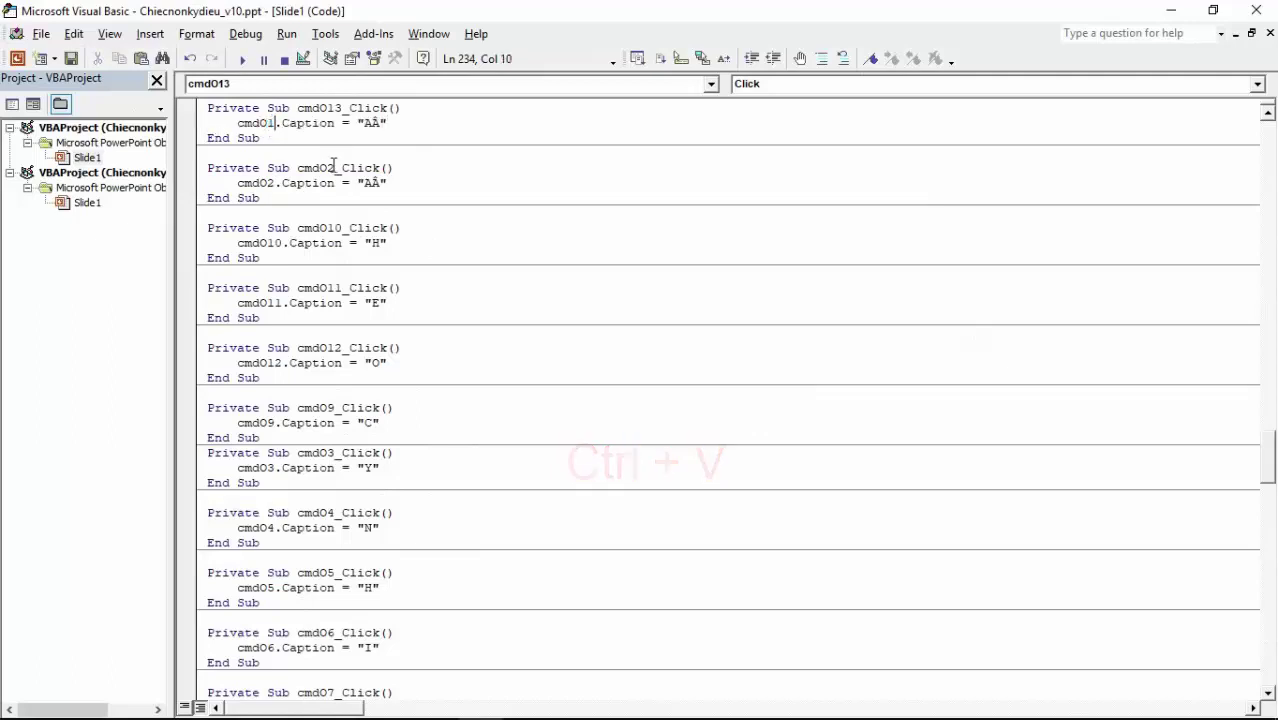
{"action": "type", "text": "3"}
{"action": "double_click", "coordinate": [385, 124]}
{"action": "type", "text": "L"}
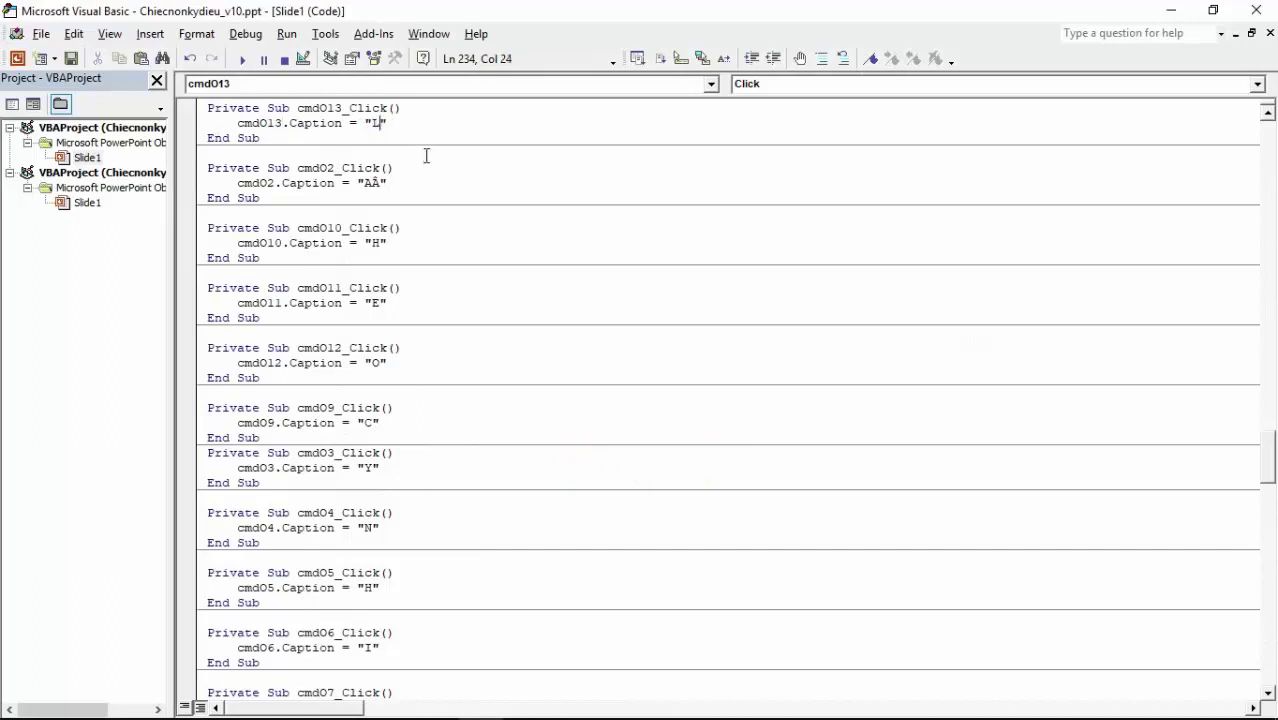
Step: Create cmdO14_Click with a caption line for cmdO14 showing the letter O
{"action": "left_click", "coordinate": [711, 84]}
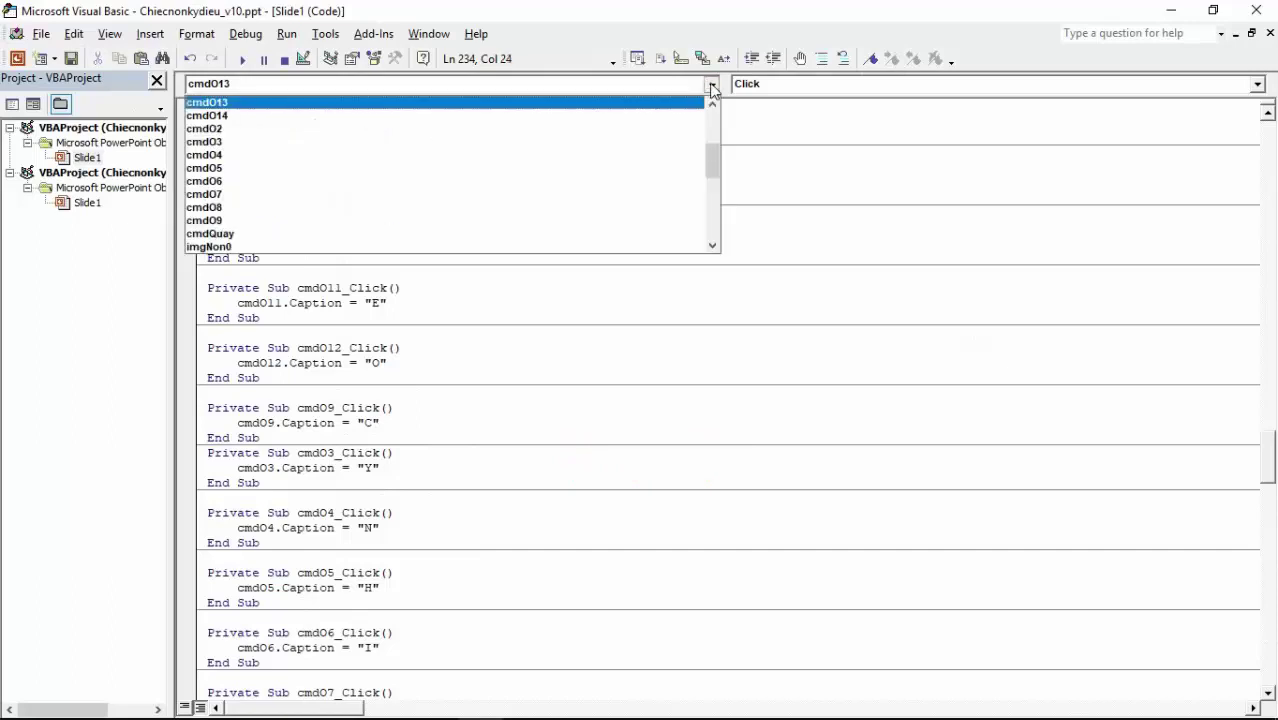
{"action": "left_click", "coordinate": [594, 115]}
{"action": "key", "text": "ctrl+v"}
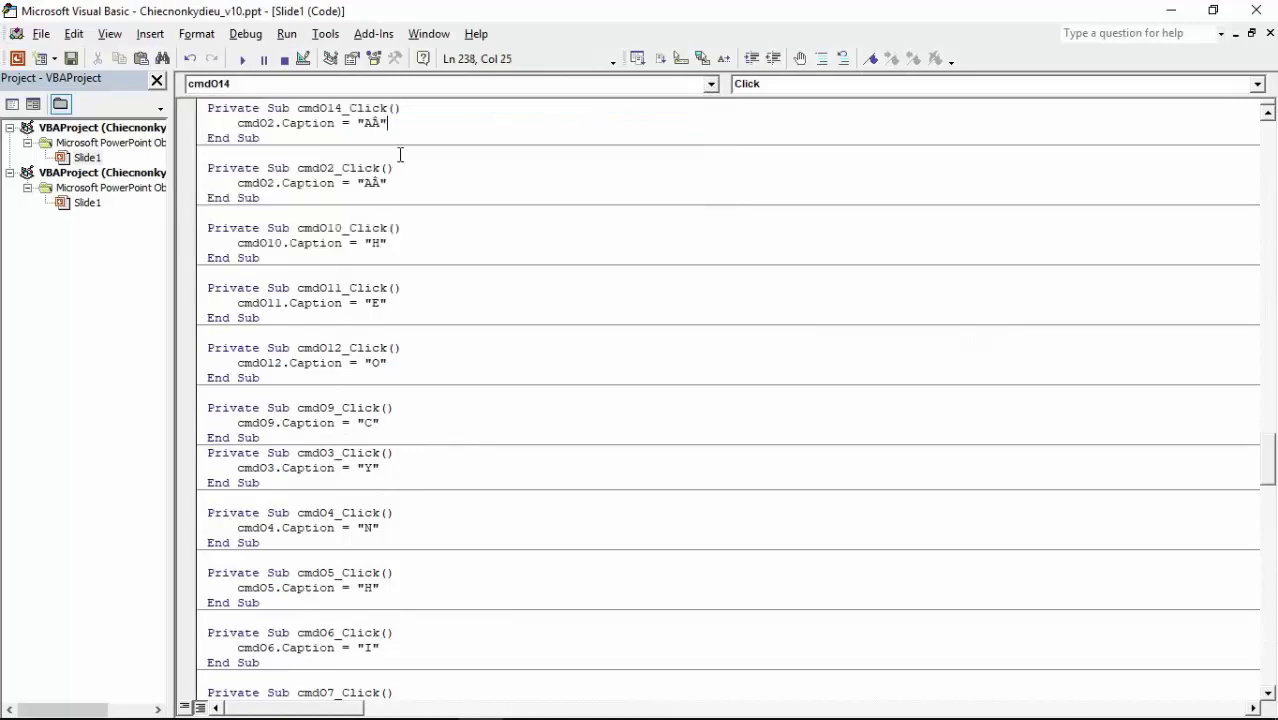
{"action": "left_click", "coordinate": [275, 124]}
{"action": "key", "text": "shift+Left"}
{"action": "type", "text": "14"}
{"action": "left_click_drag", "start_coordinate": [390, 124], "coordinate": [368, 124]}
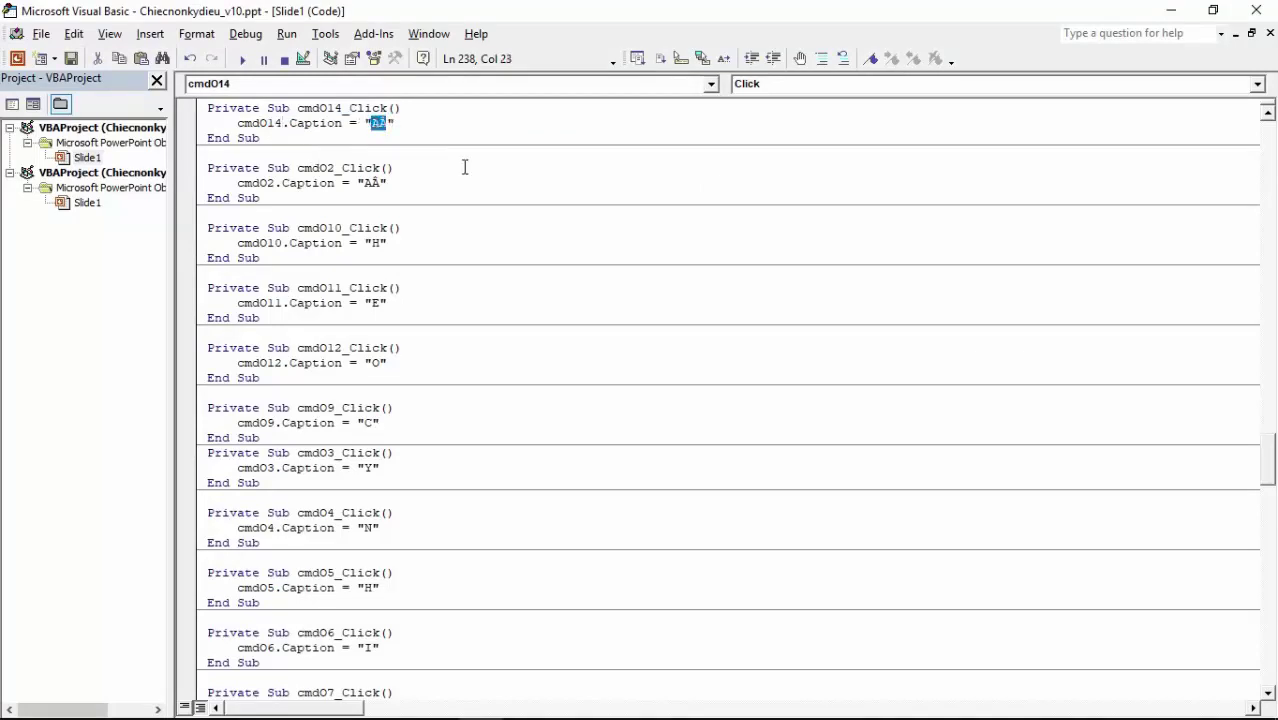
{"action": "type", "text": "O"}
{"action": "type", "text": "O"}
Step: In cmdKetqua_Click, paste two copies of the cmdO12 caption line below it
{"action": "left_click", "coordinate": [711, 84]}
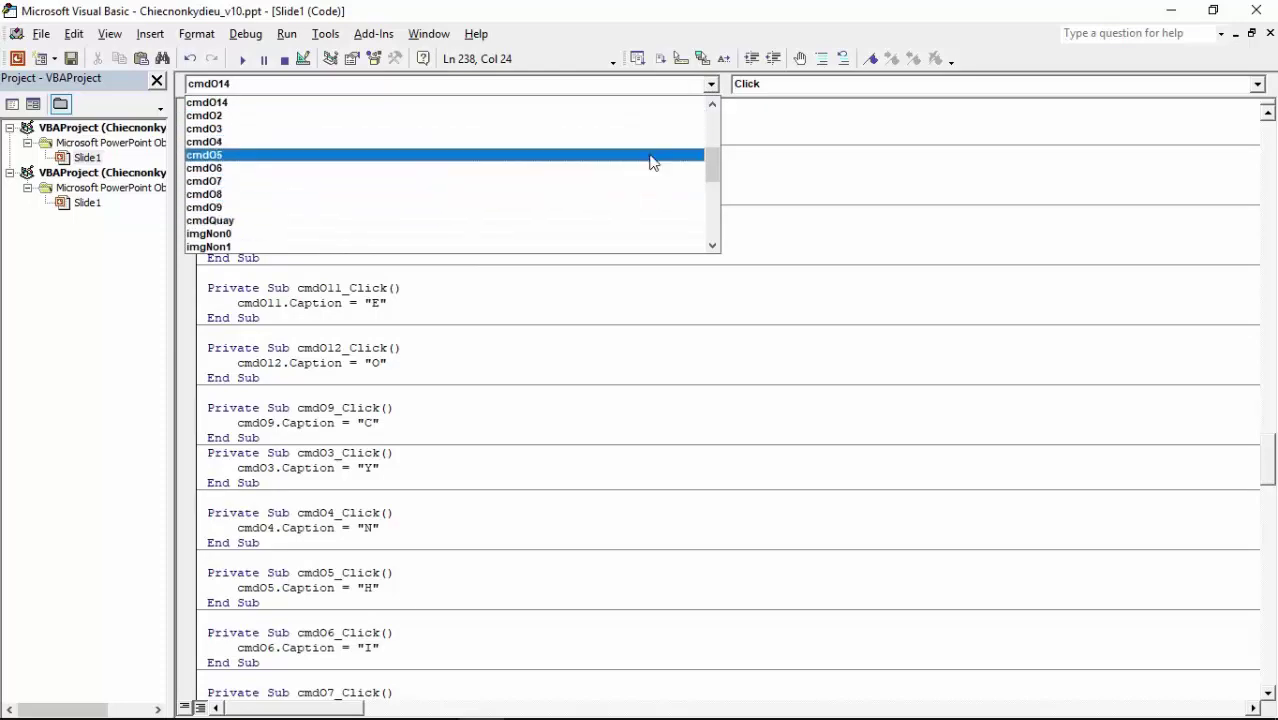
{"action": "left_click", "coordinate": [713, 106]}
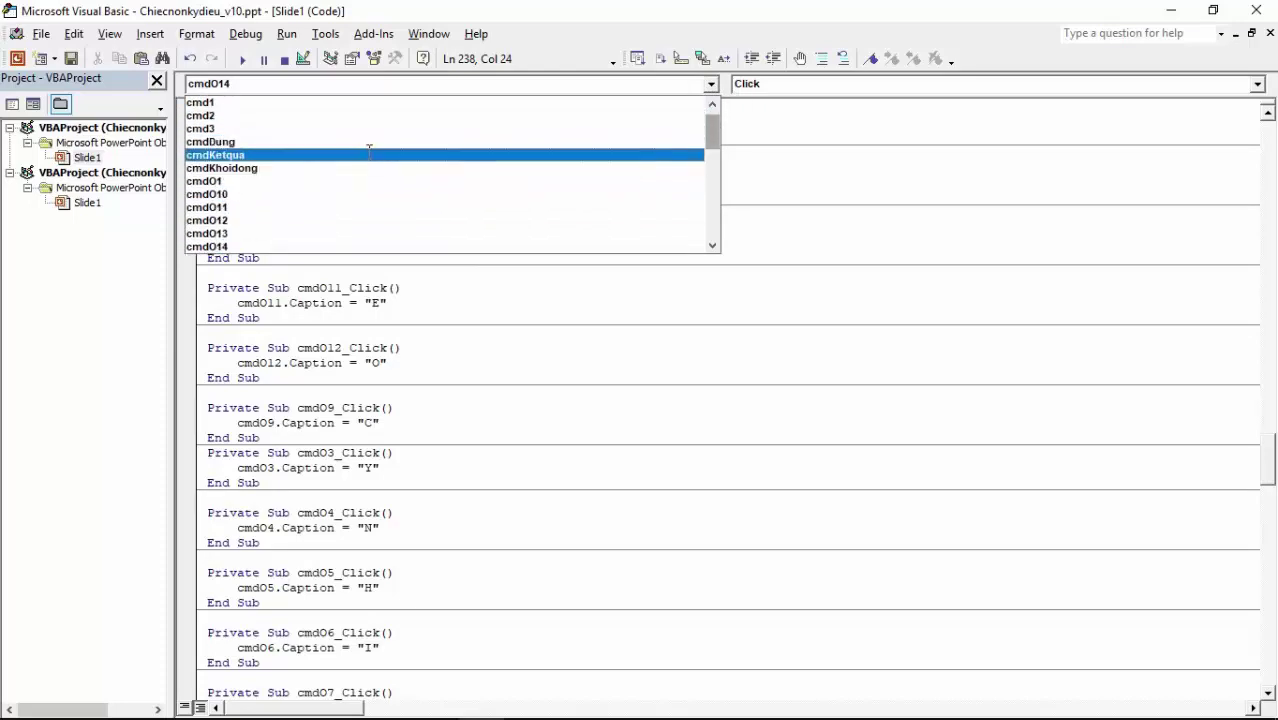
{"action": "left_click", "coordinate": [371, 148]}
{"action": "left_click_drag", "start_coordinate": [389, 288], "coordinate": [236, 288]}
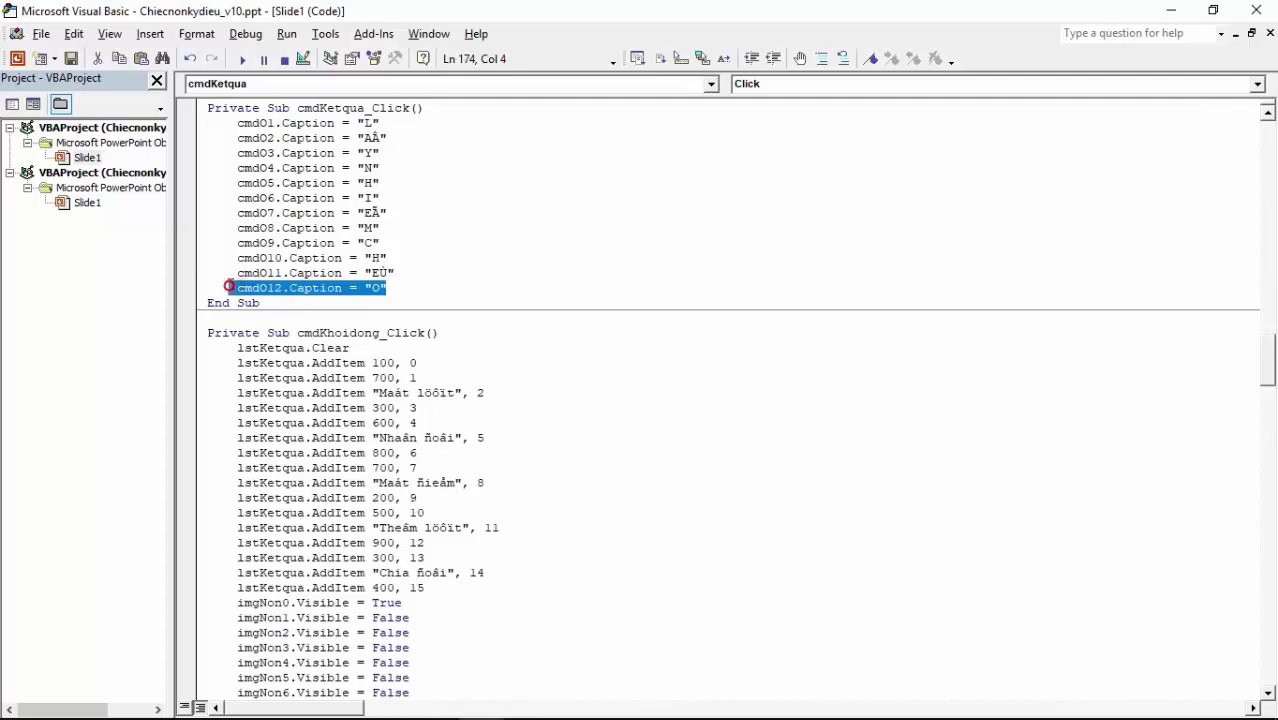
{"action": "left_click", "coordinate": [437, 289]}
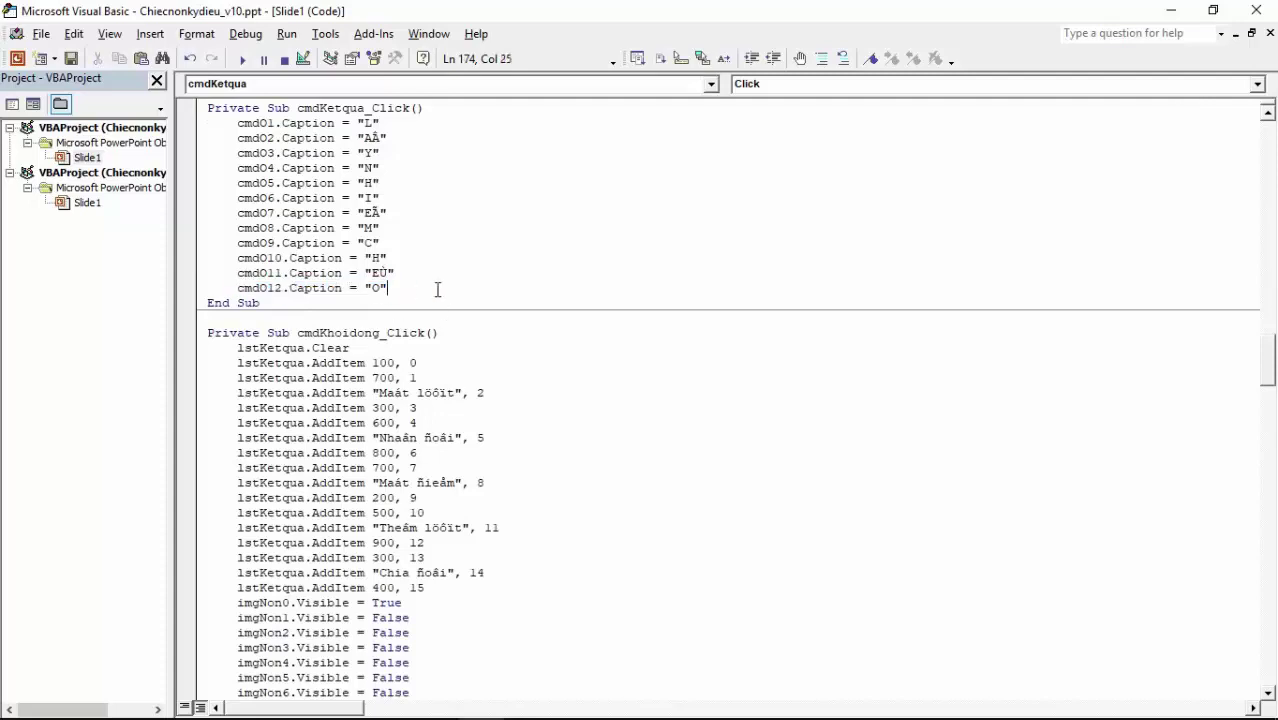
{"action": "key", "text": "Return"}
{"action": "key", "text": "ctrl+v"}
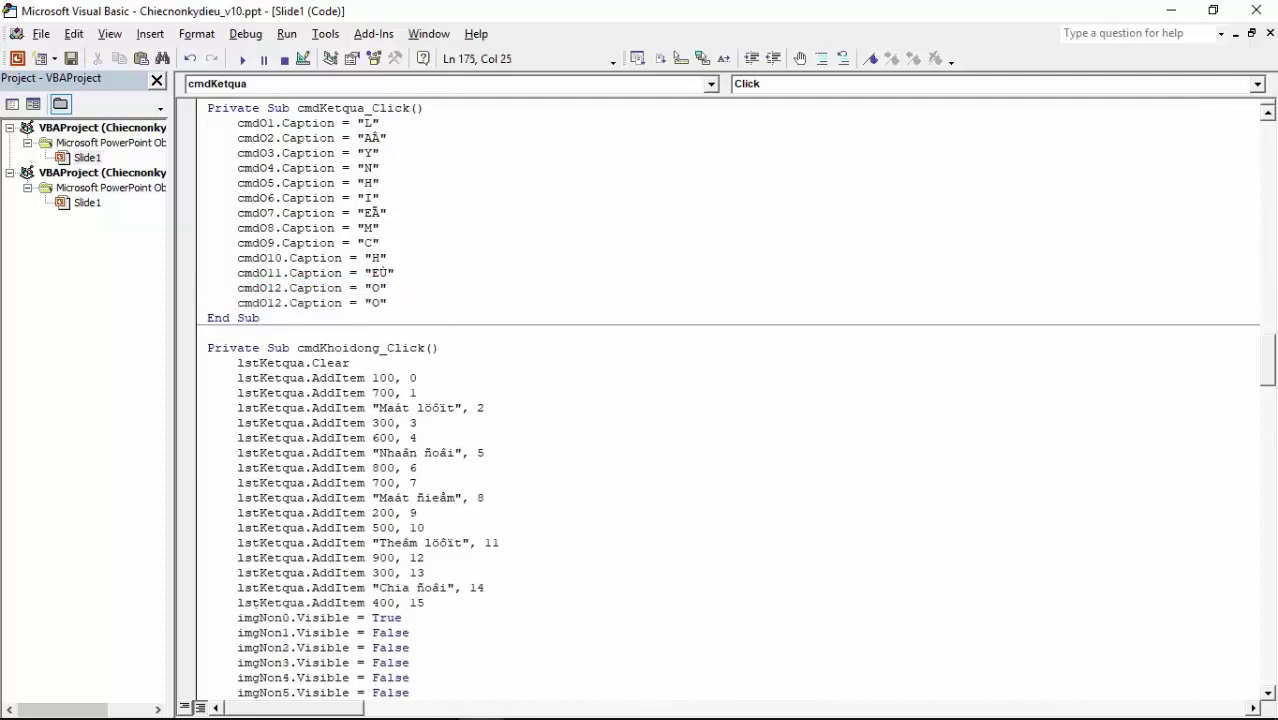
{"action": "key", "text": "Return"}
{"action": "type", "text": "cmdO12.Caption = \"O\""}
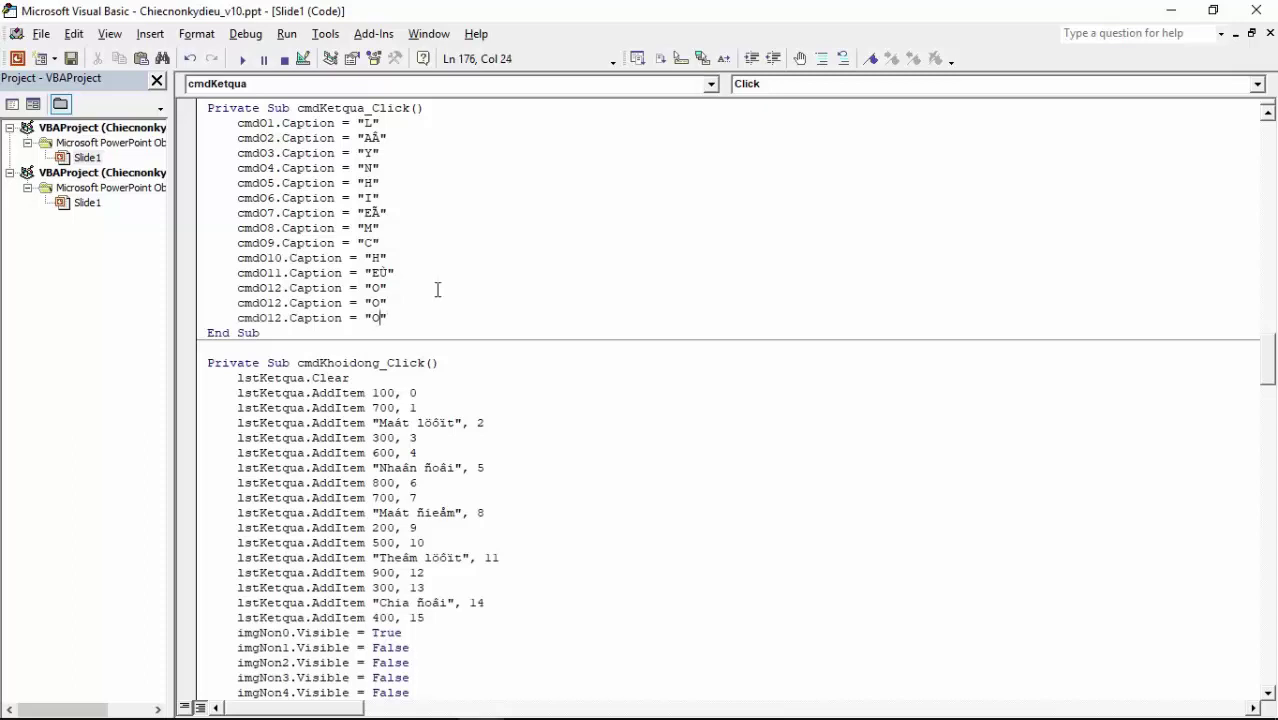
Step: Edit the copies to cmdO13.Caption = "L" and cmdO14.Caption = "O", then close the editor
{"action": "key", "text": "shift+Left"}
{"action": "type", "text": "L"}
{"action": "key", "text": "Left"}
{"action": "key", "text": "Left"}
{"action": "key", "text": "Left"}
{"action": "key", "text": "Left"}
{"action": "key", "text": "shift+Left"}
{"action": "type", "text": "3"}
{"action": "key", "text": "Down"}
{"action": "key", "text": "shift+Left"}
{"action": "type", "text": "4"}
{"action": "left_click", "coordinate": [1252, 12]}
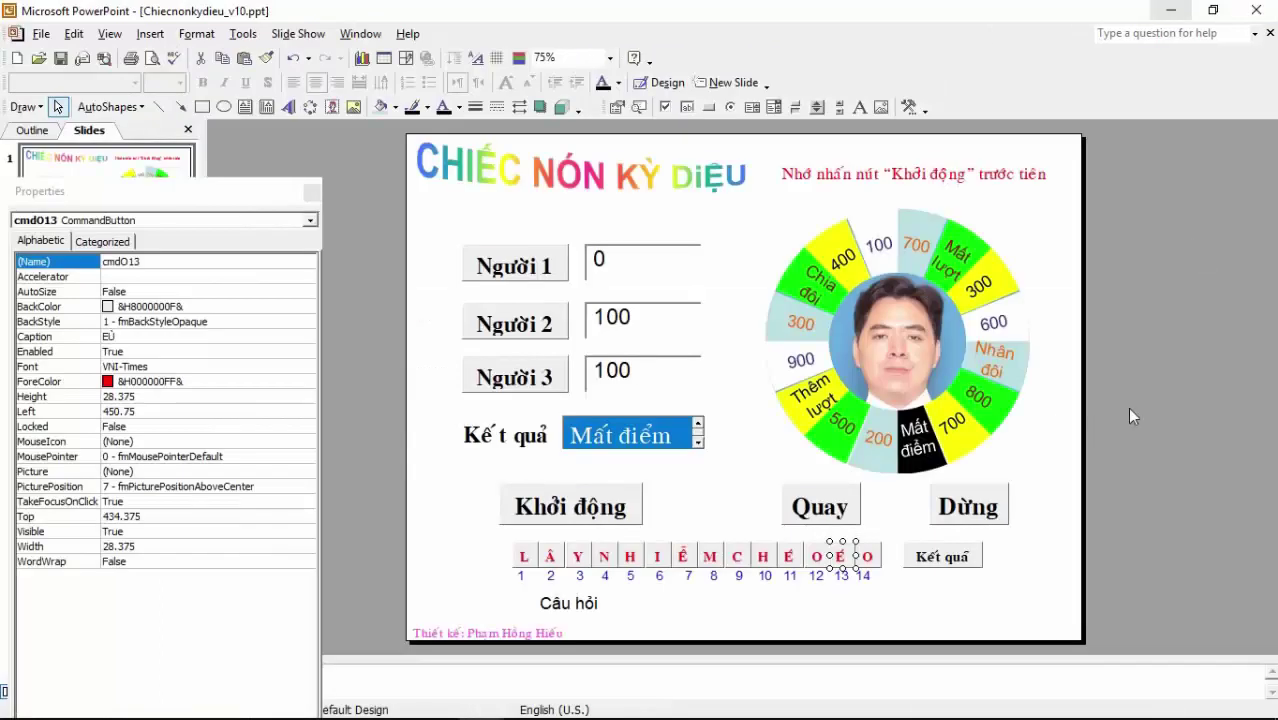
Step: Run the slide show and press Khởi động, seeing slots 13–14 still show É and O
{"action": "left_click", "coordinate": [313, 191]}
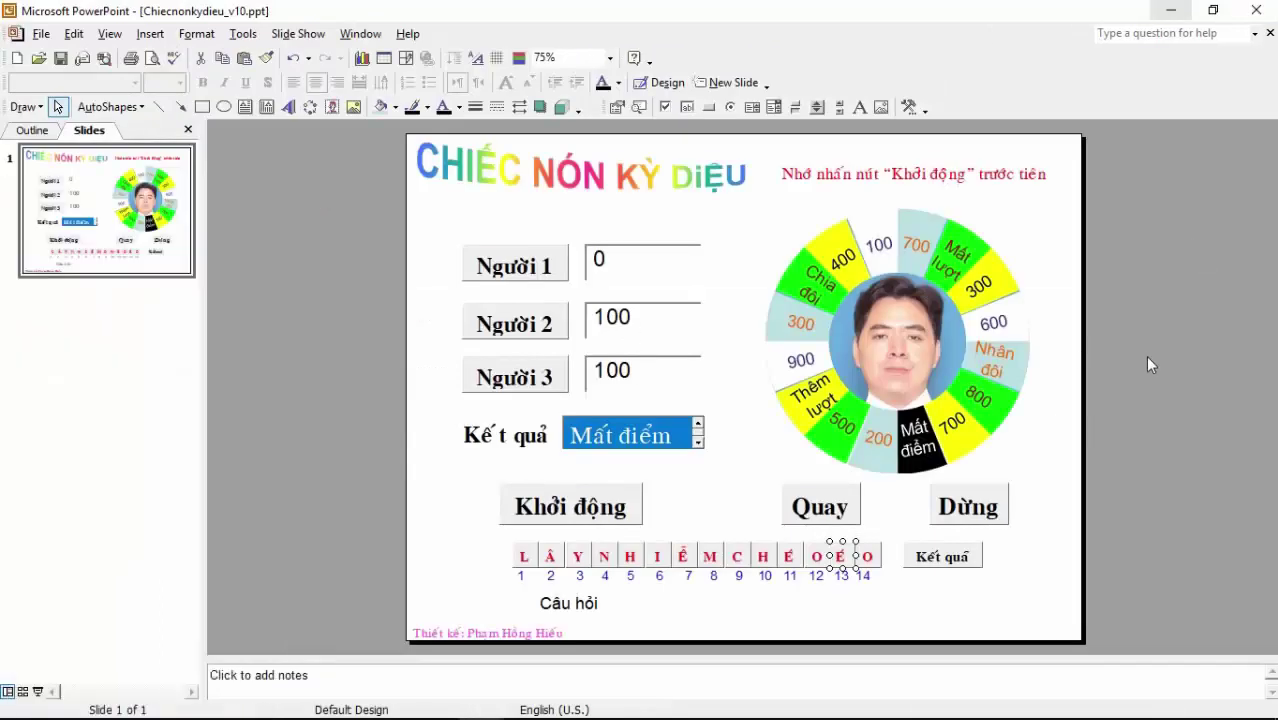
{"action": "key", "text": "F5"}
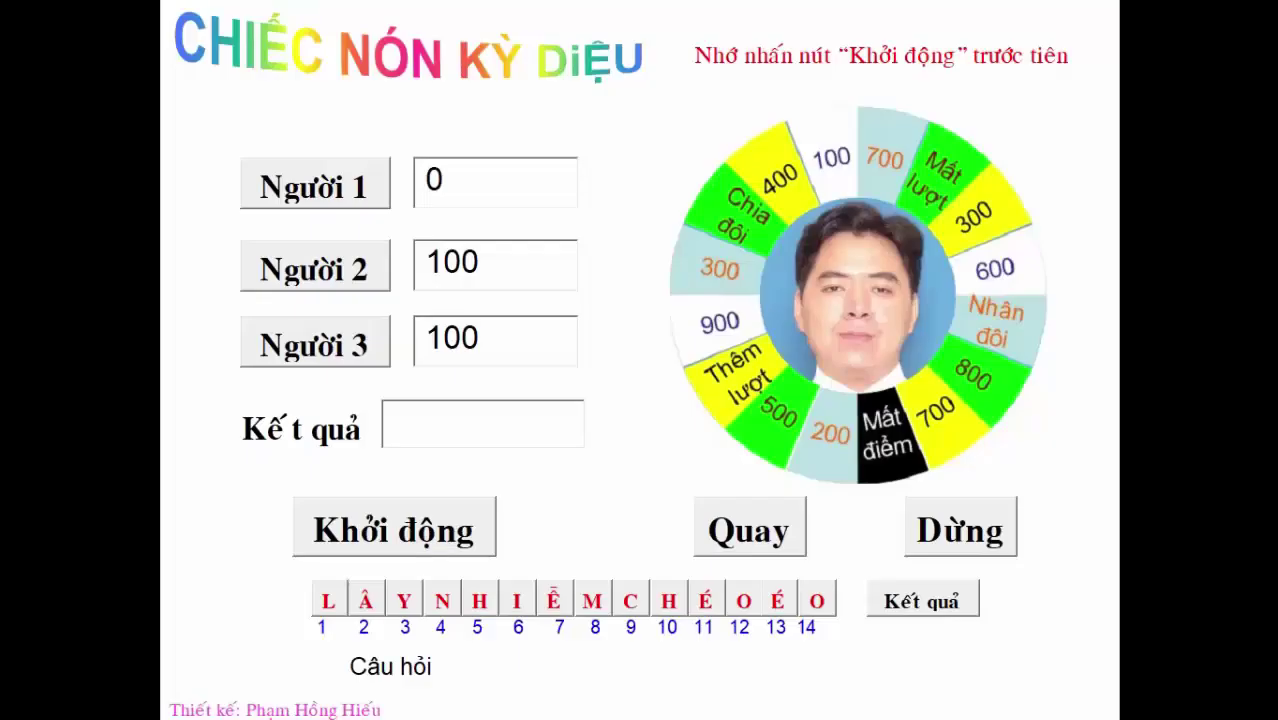
{"action": "left_click", "coordinate": [447, 548]}
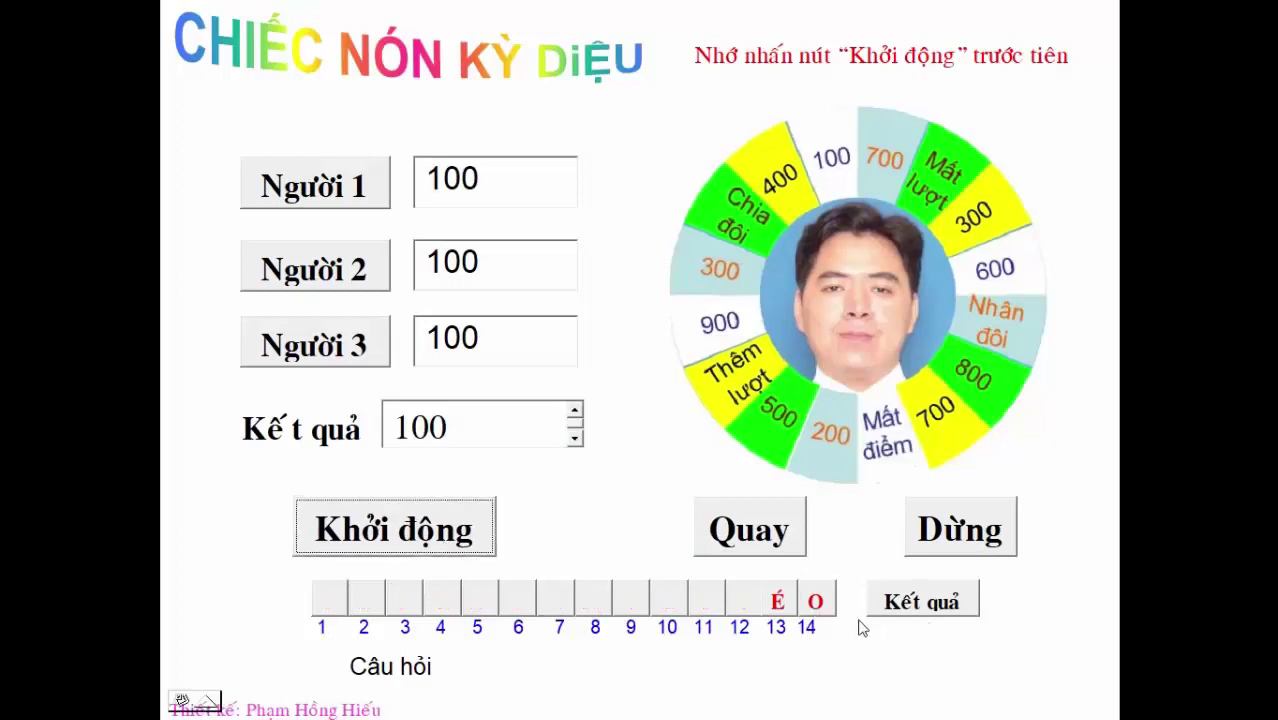
{"action": "key", "text": "Escape"}
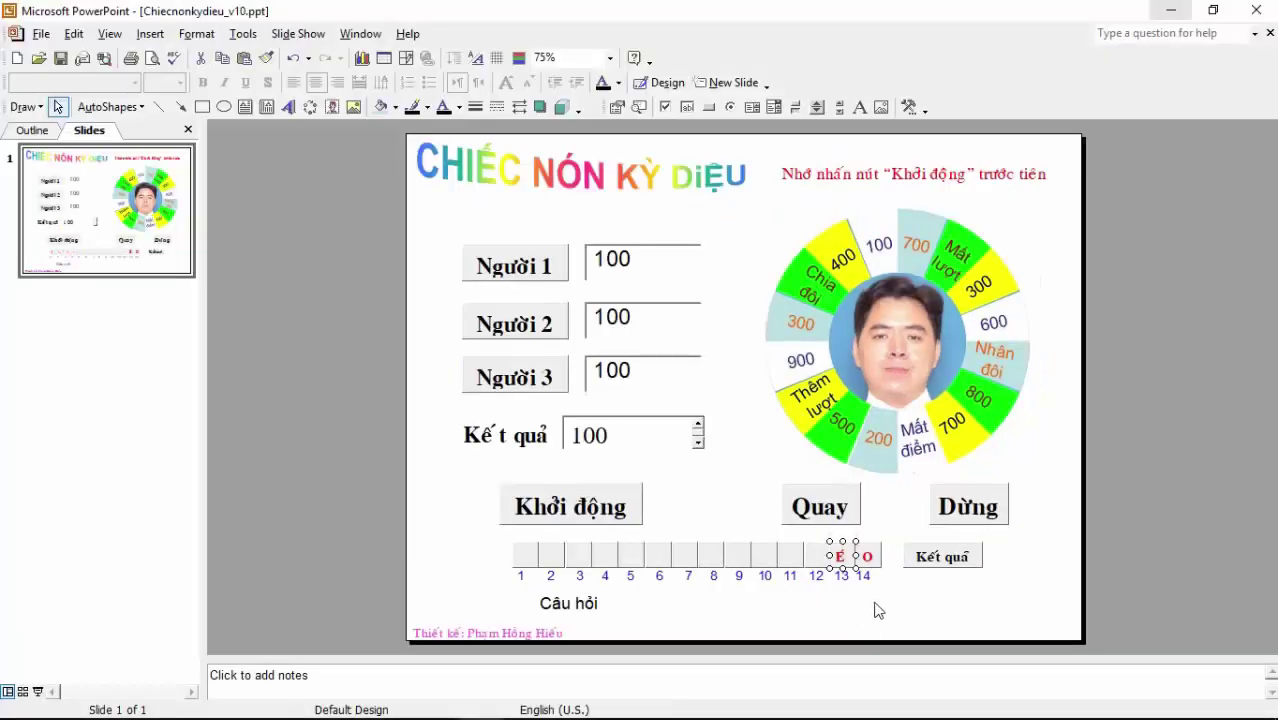
Step: In cmdKhoidong_Click, duplicate the cmdO11 and cmdO12 Caption = "" lines below them
{"action": "double_click", "coordinate": [625, 520]}
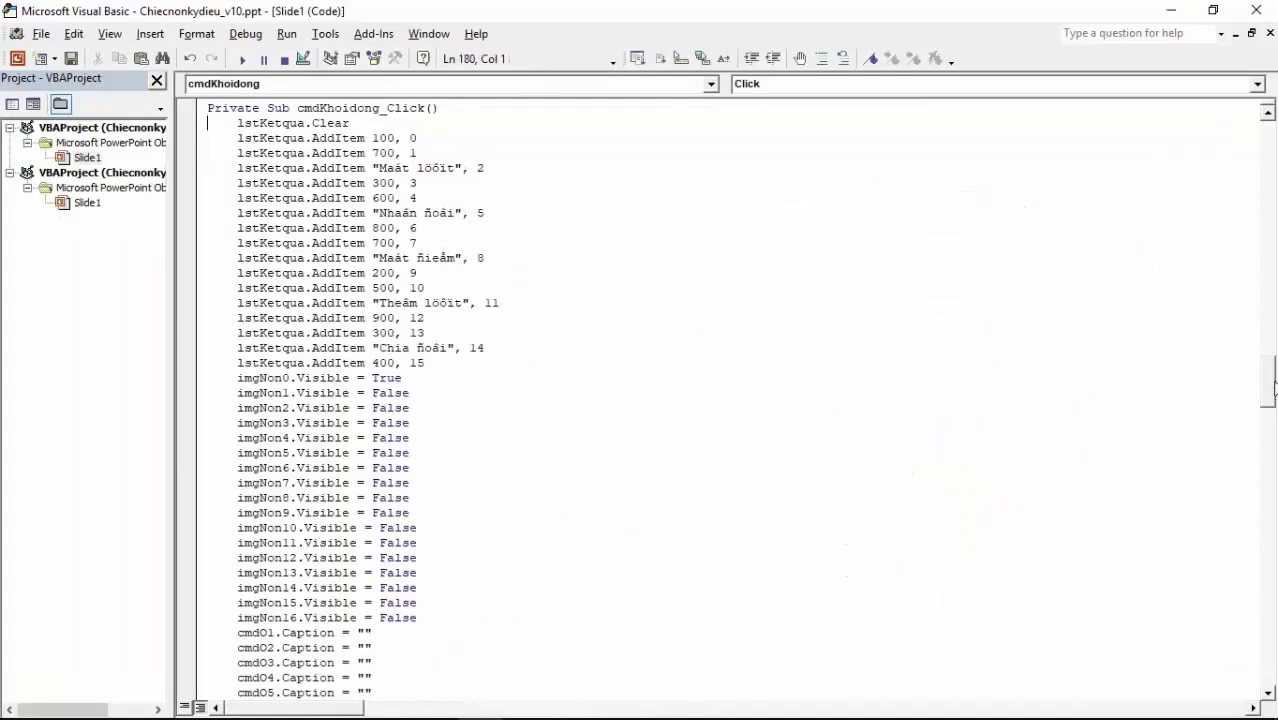
{"action": "left_click_drag", "start_coordinate": [1272, 388], "coordinate": [1272, 406]}
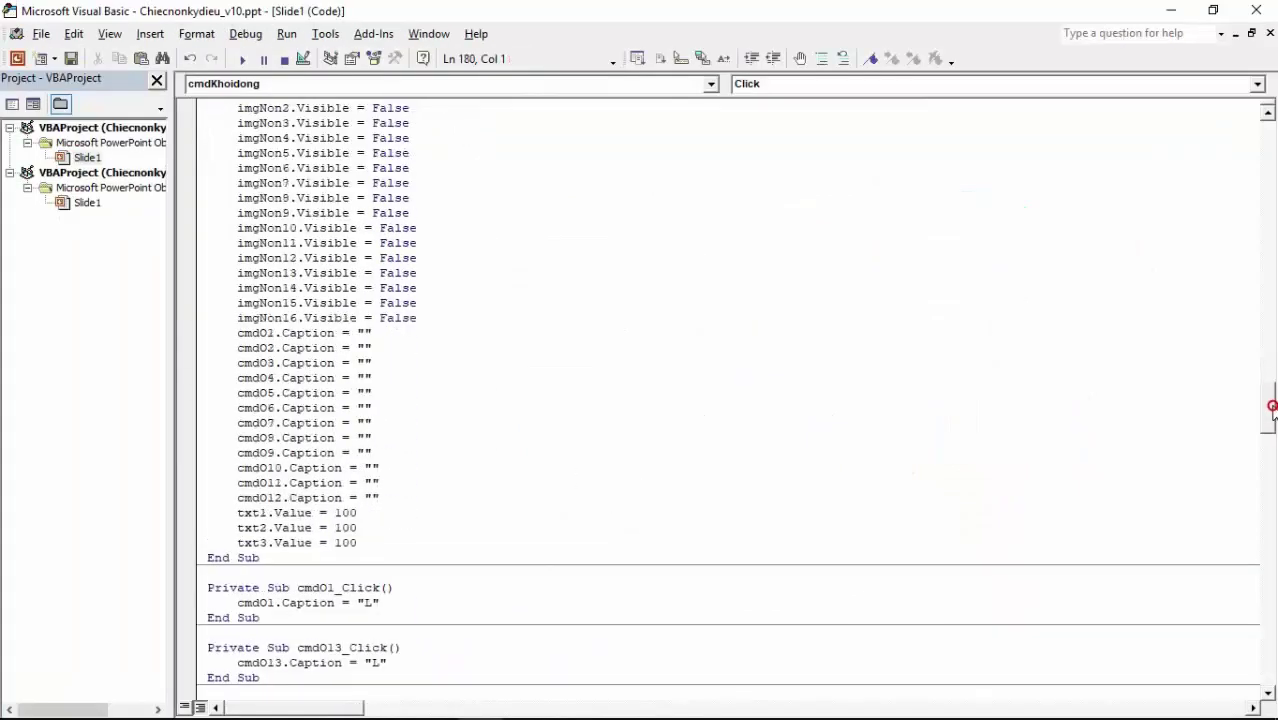
{"action": "left_click_drag", "start_coordinate": [386, 497], "coordinate": [240, 485]}
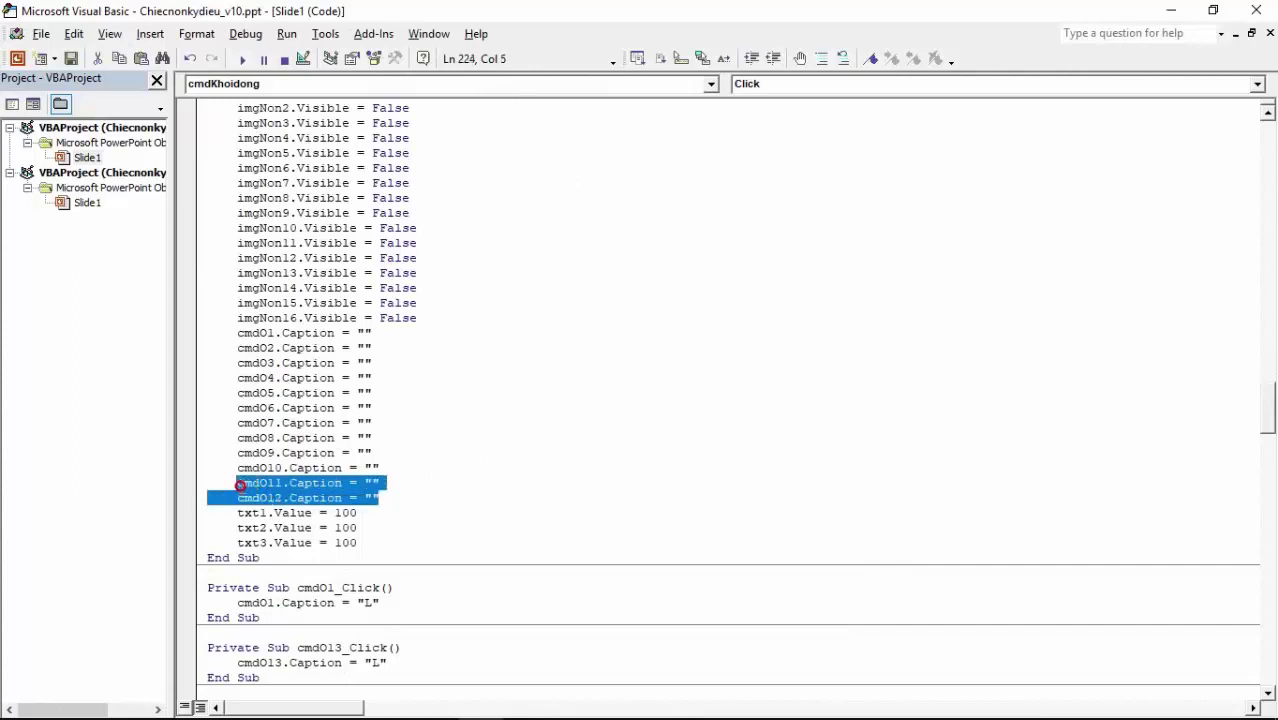
{"action": "key", "text": "ctrl+c"}
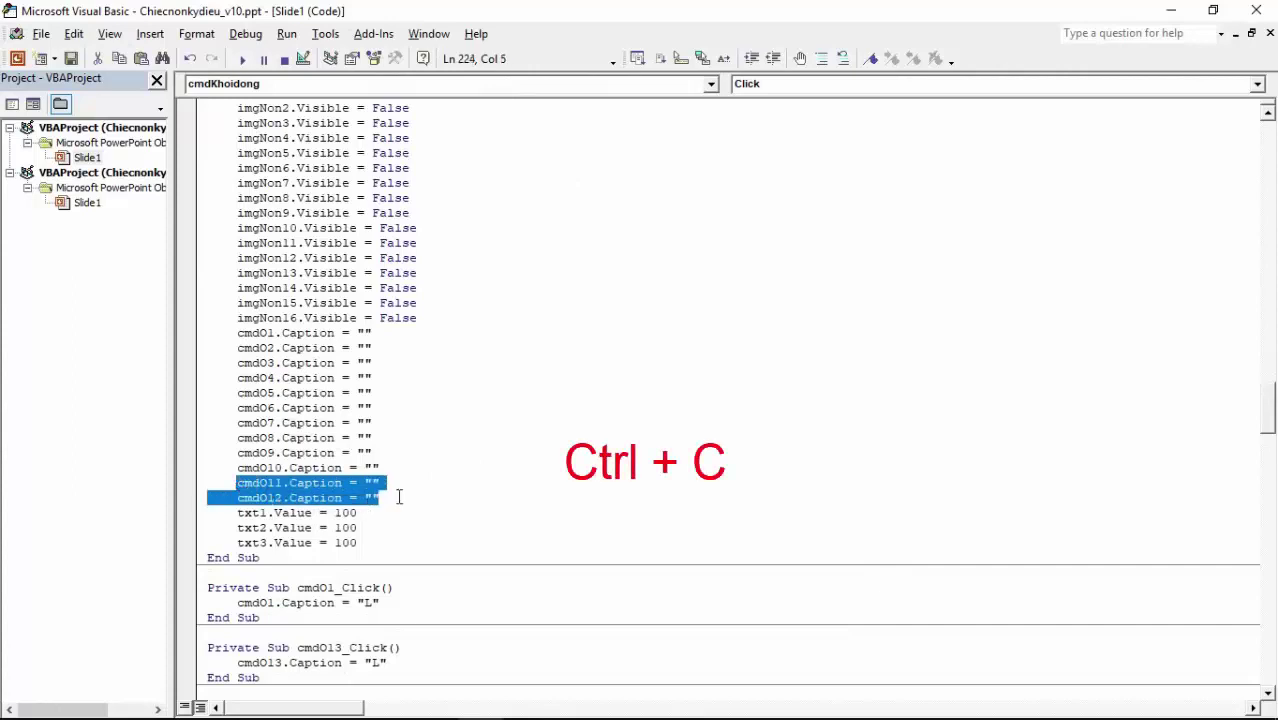
{"action": "left_click", "coordinate": [404, 497]}
{"action": "key", "text": "Return"}
{"action": "key", "text": "ctrl+v"}
Step: Rename the pasted caption-clearing lines to cmdO13 and cmdO14
{"action": "key", "text": "Left"}
{"action": "key", "text": "Left"}
{"action": "key", "text": "Left"}
{"action": "key", "text": "Left"}
{"action": "key", "text": "Left"}
{"action": "key", "text": "Left"}
{"action": "key", "text": "Left"}
{"action": "key", "text": "Left"}
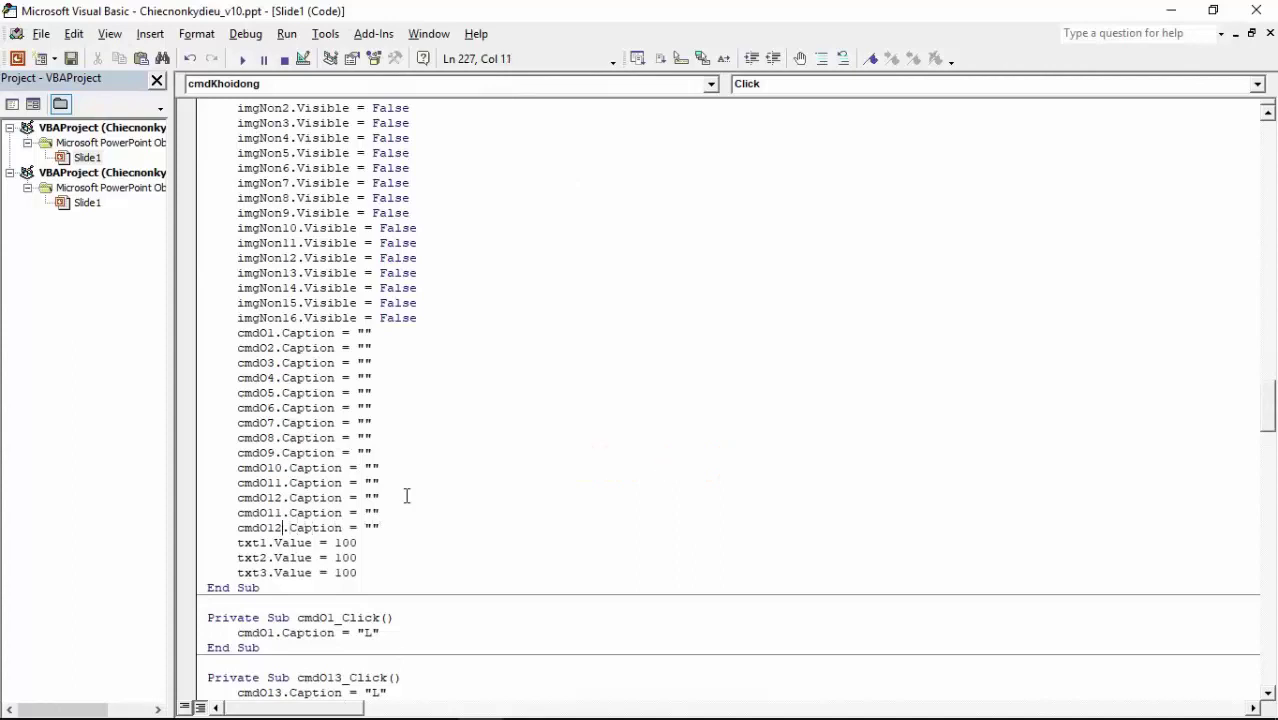
{"action": "key", "text": "BackSpace"}
{"action": "type", "text": "3"}
{"action": "key", "text": "BackSpace"}
{"action": "type", "text": "4"}
Step: Close the VBA editor, start the slide show, and reset the puzzle with Khởi động
{"action": "left_click", "coordinate": [1256, 10]}
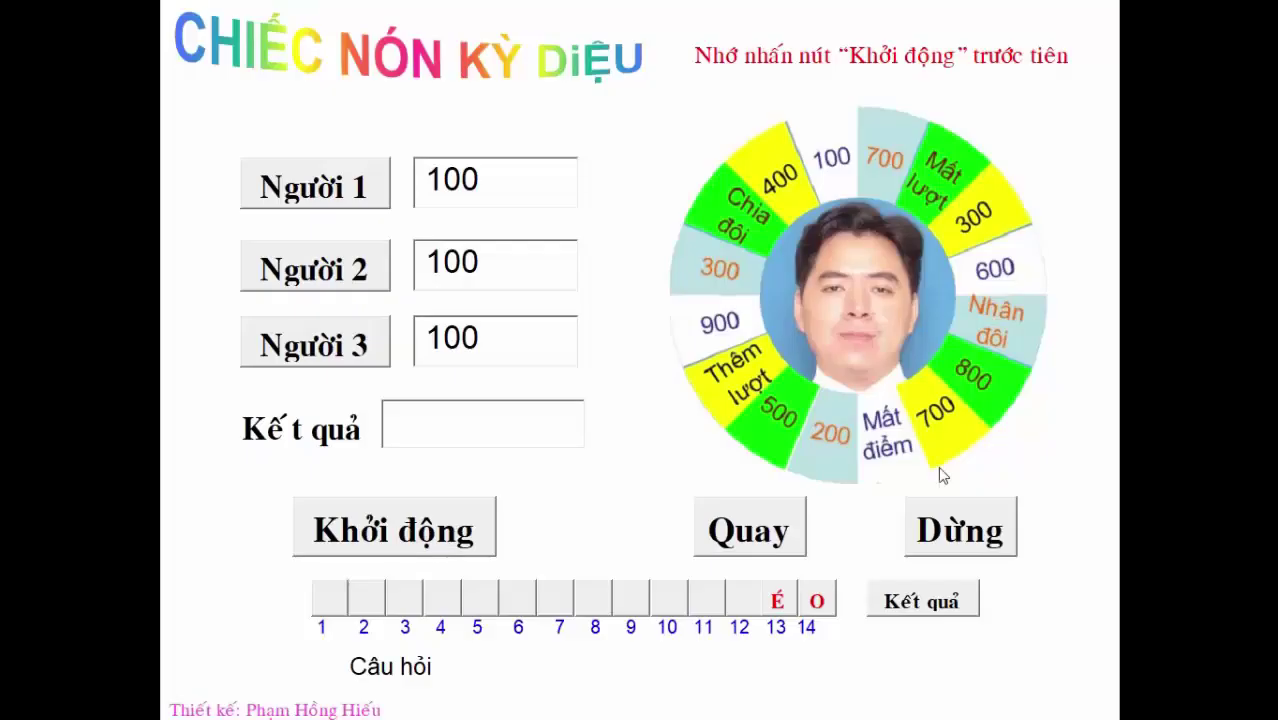
{"action": "key", "text": "F5"}
{"action": "left_click", "coordinate": [437, 557]}
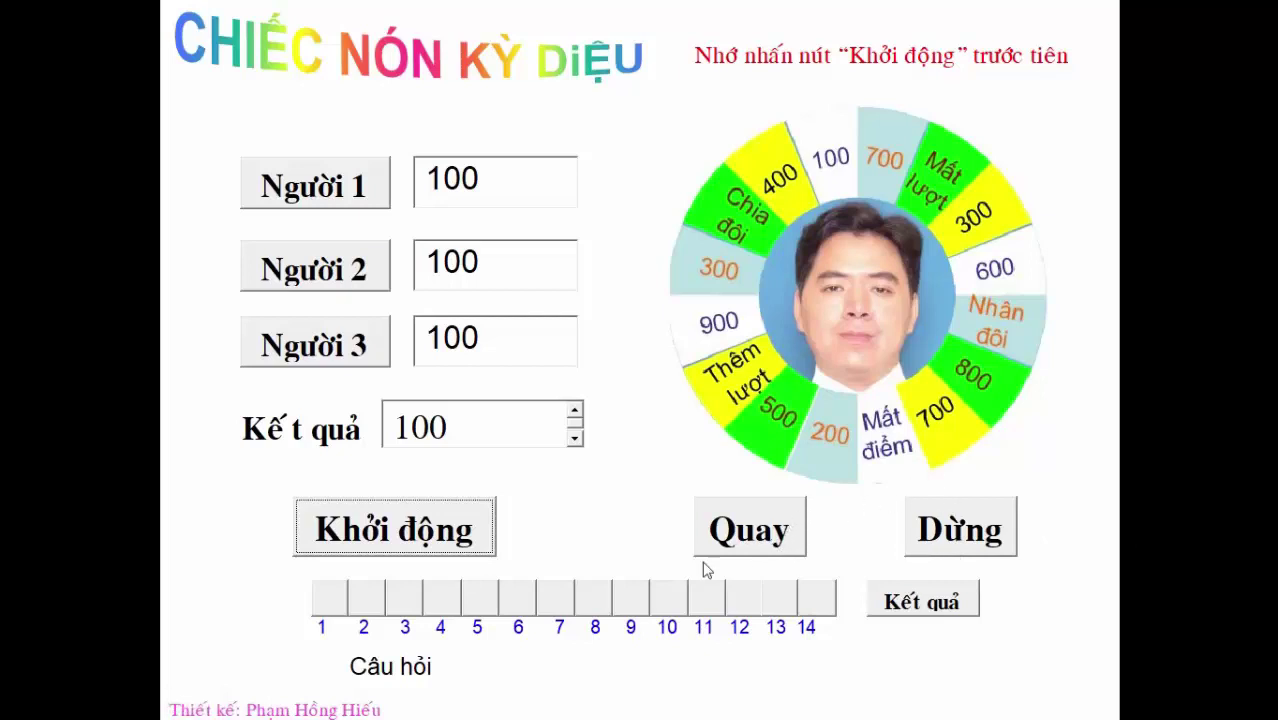
Step: Reveal all 14 letters and show the full answer LÂYNHIỄMCHÉOLO with Kết quả
{"action": "left_click", "coordinate": [328, 600]}
{"action": "left_click", "coordinate": [365, 600]}
{"action": "left_click", "coordinate": [478, 600]}
{"action": "left_click", "coordinate": [440, 600]}
{"action": "left_click", "coordinate": [404, 600]}
{"action": "left_click", "coordinate": [517, 600]}
{"action": "left_click", "coordinate": [630, 600]}
{"action": "left_click", "coordinate": [668, 600]}
{"action": "left_click", "coordinate": [592, 600]}
{"action": "left_click", "coordinate": [705, 600]}
{"action": "left_click", "coordinate": [741, 600]}
{"action": "left_click", "coordinate": [778, 600]}
{"action": "left_click", "coordinate": [816, 600]}
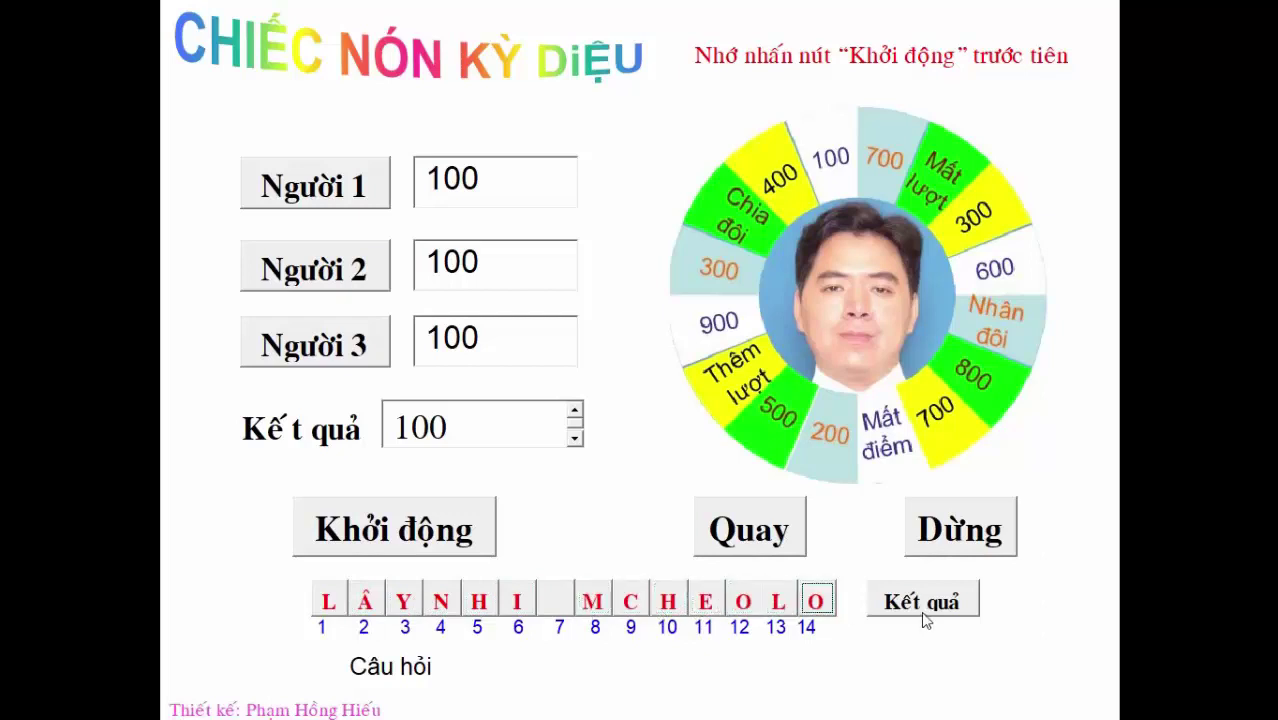
{"action": "left_click", "coordinate": [922, 606]}
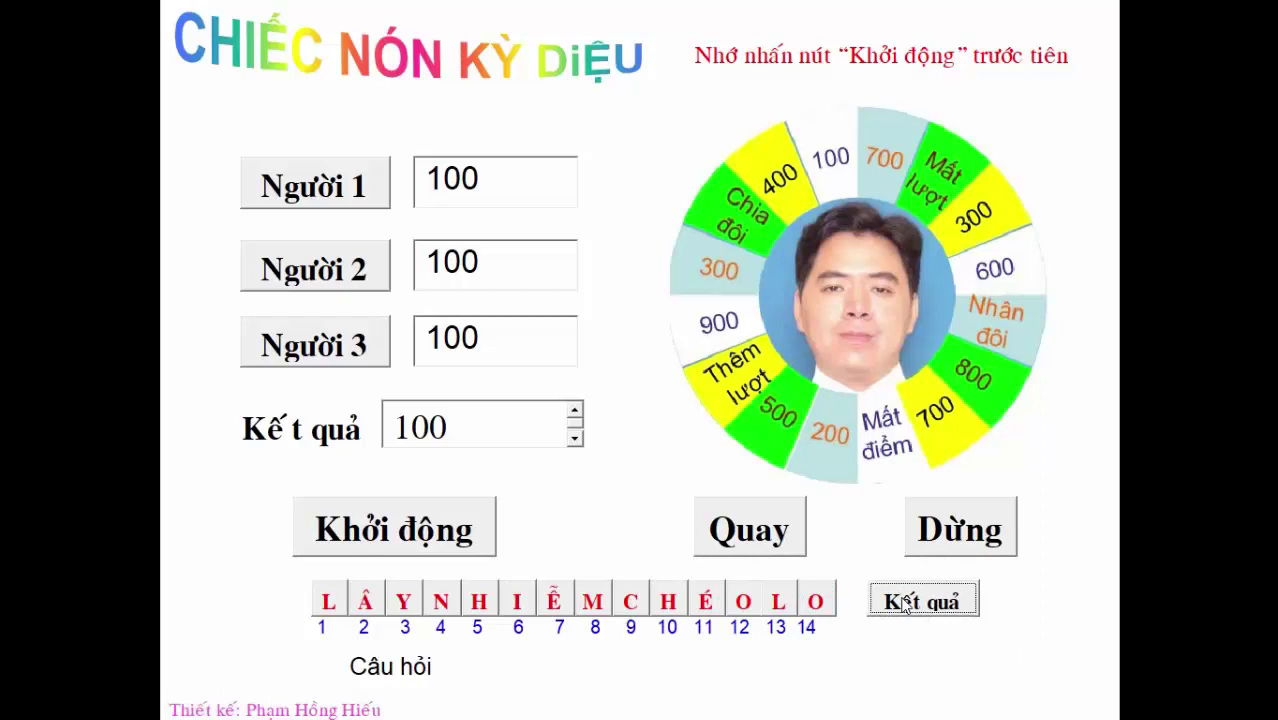
{"action": "key", "text": "Escape"}
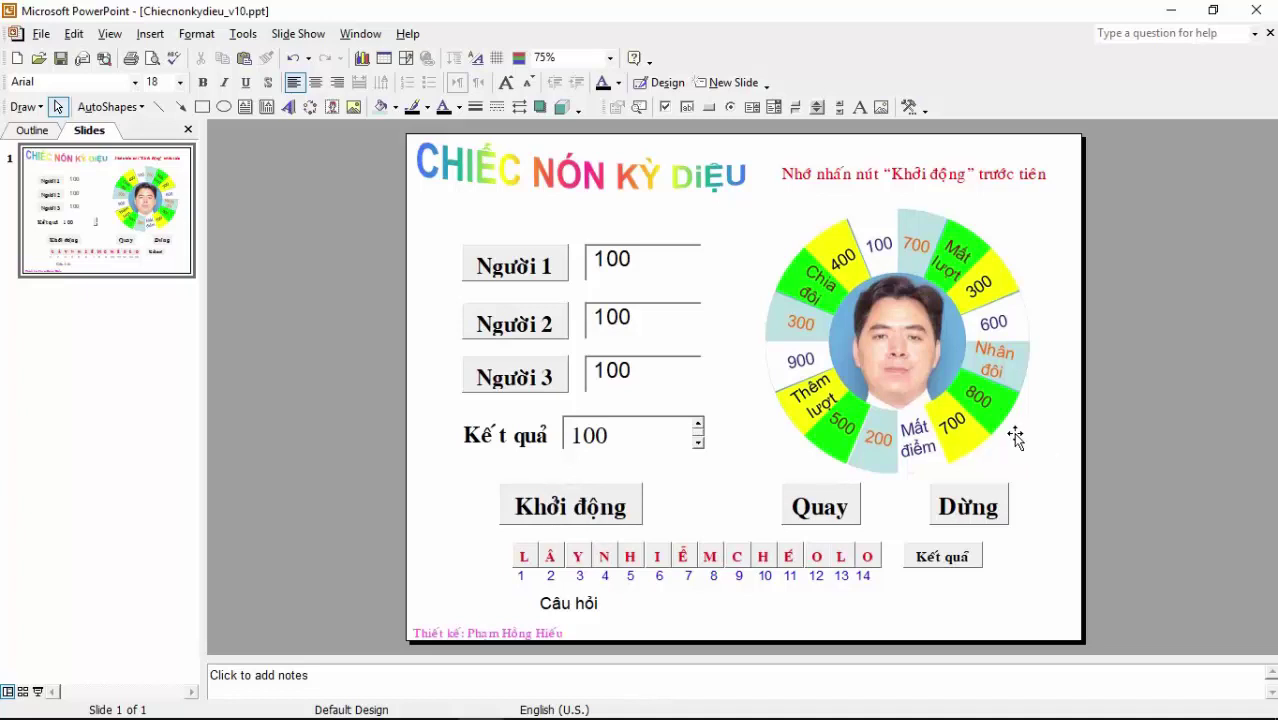
{"action": "key", "text": "F5"}
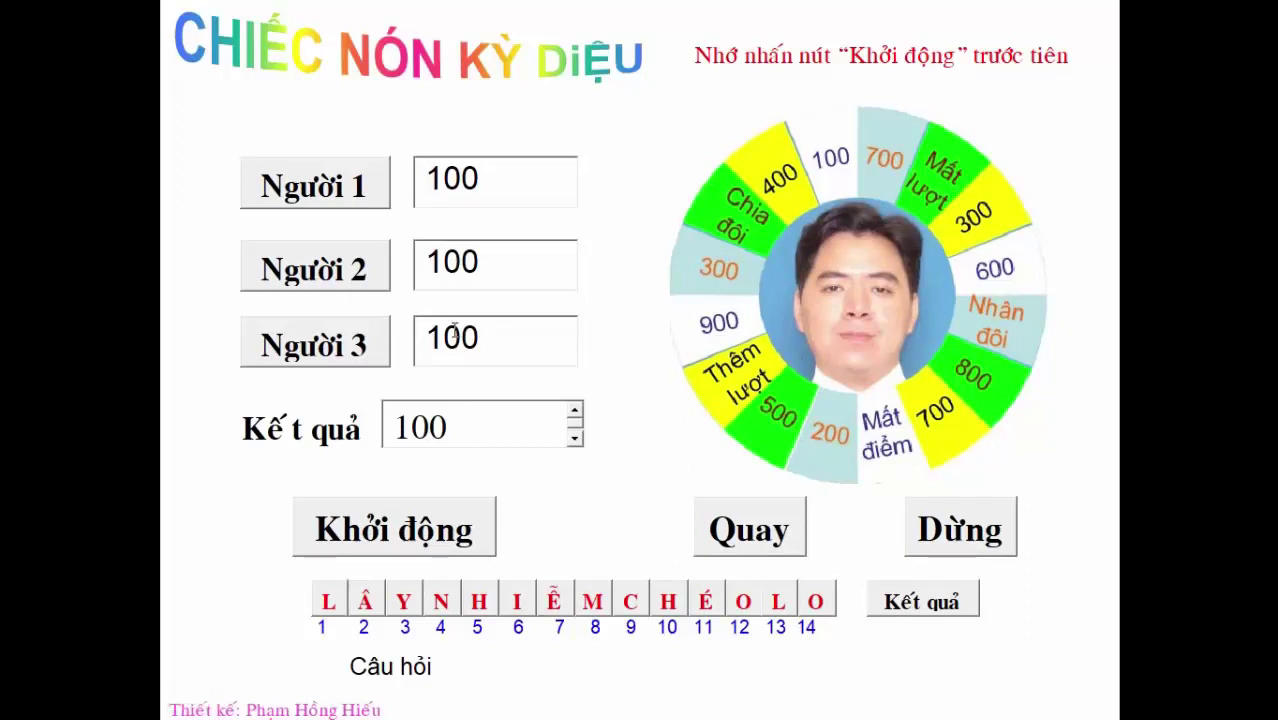
{"action": "key", "text": "Escape"}
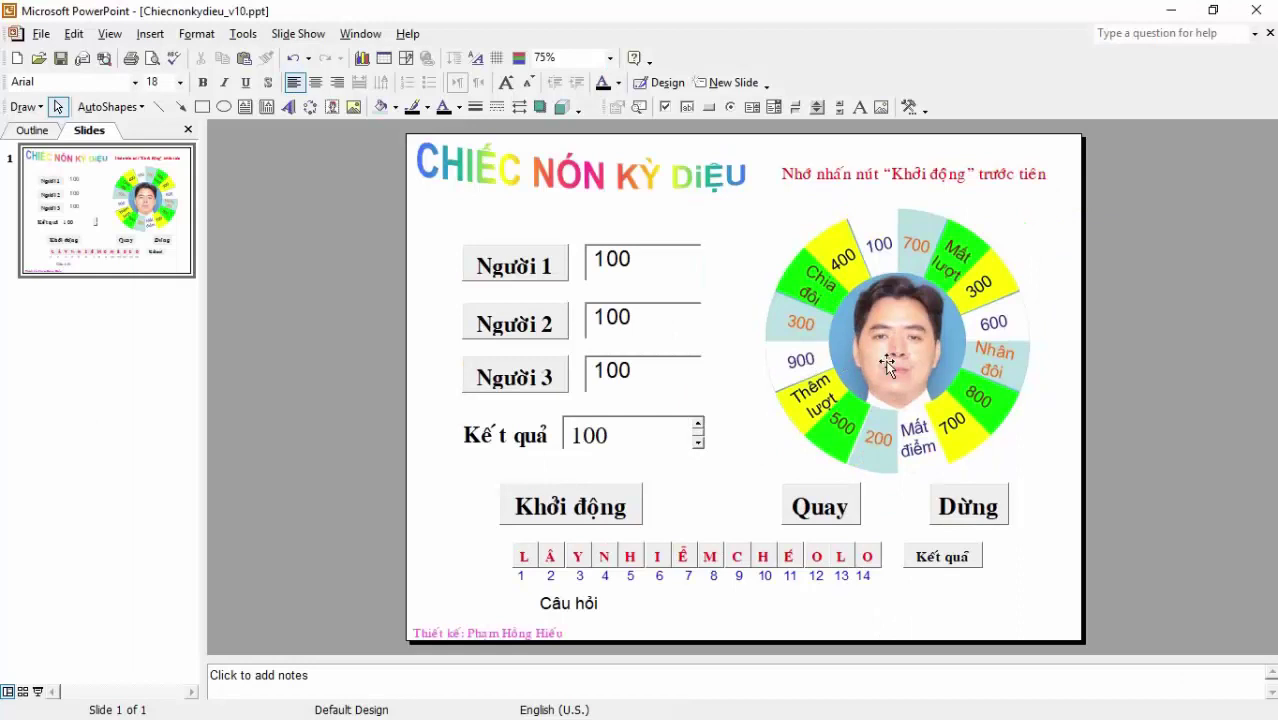